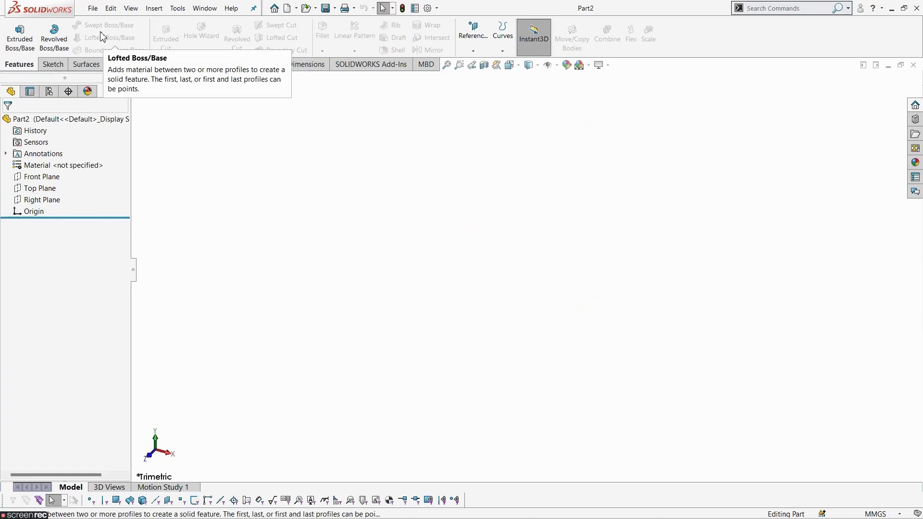
# Step: Start a new sketch on the Front Plane
pyautogui.click(51, 178)
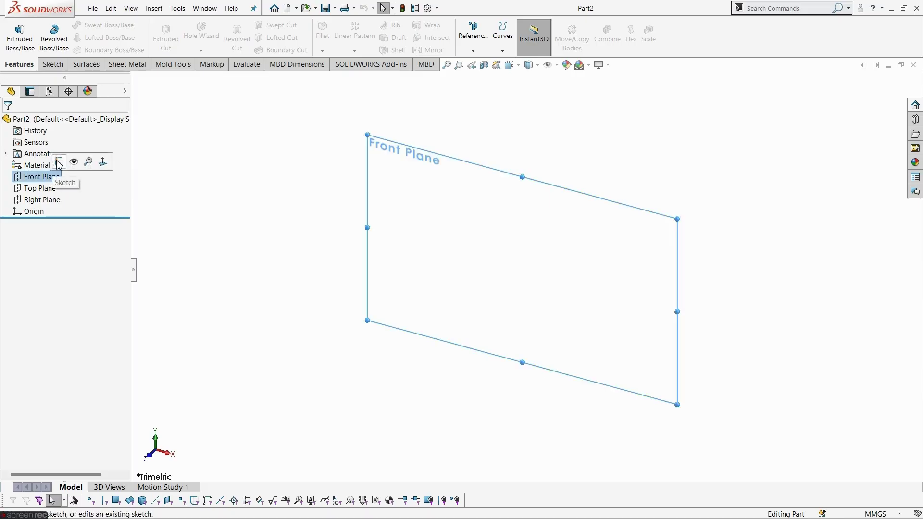
pyautogui.click(58, 163)
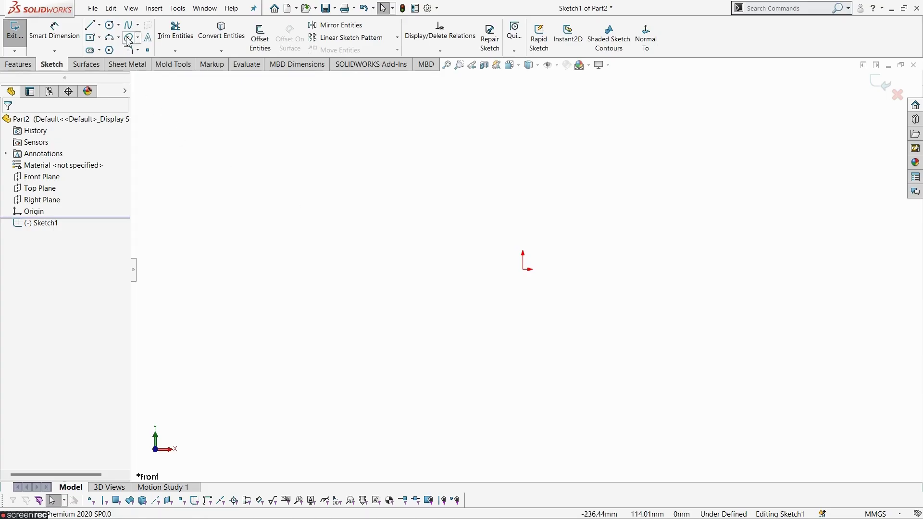
pyautogui.click(138, 26)
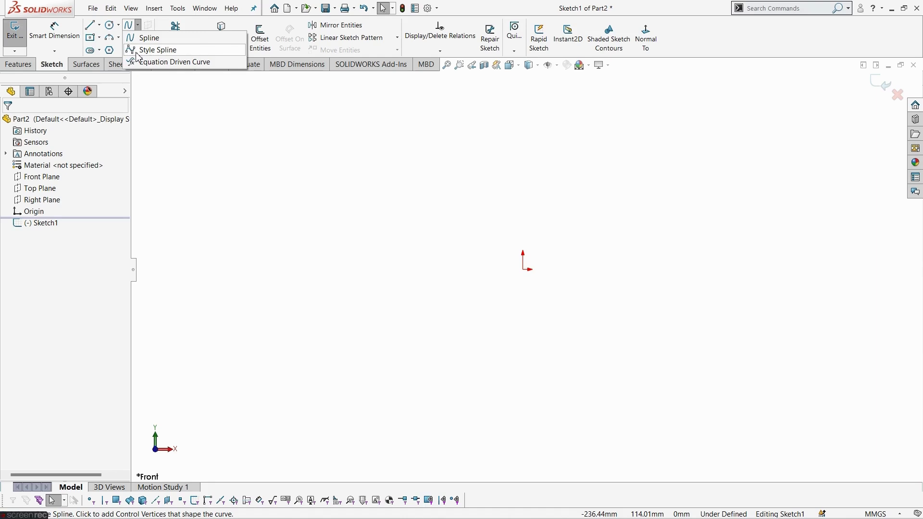
pyautogui.click(154, 50)
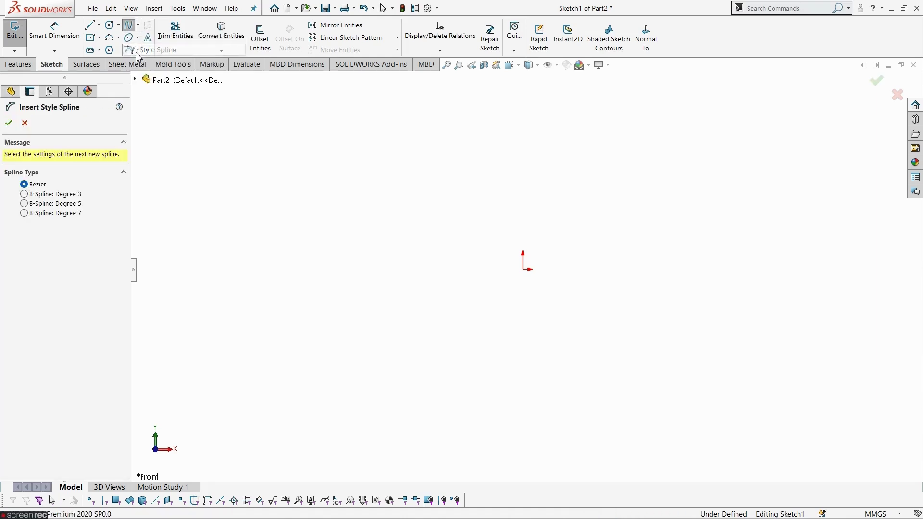
pyautogui.click(523, 152)
pyautogui.click(592, 201)
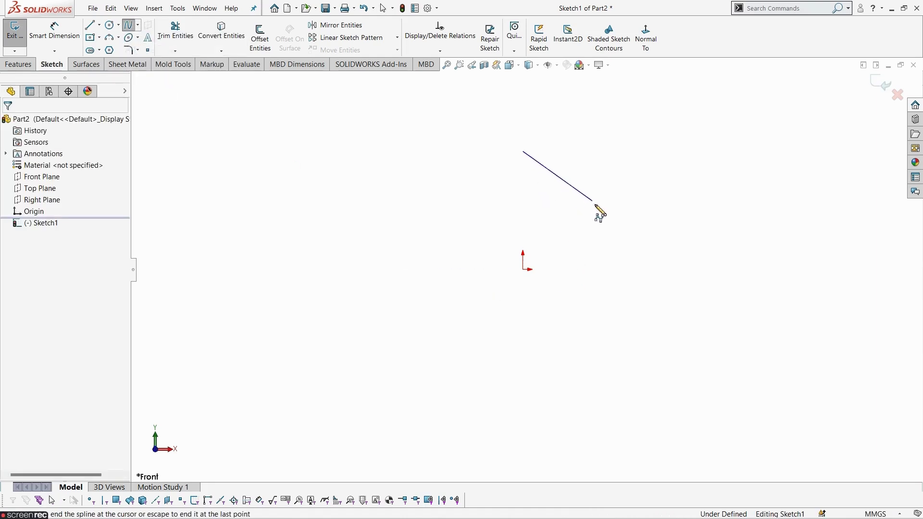
pyautogui.doubleClick(649, 269)
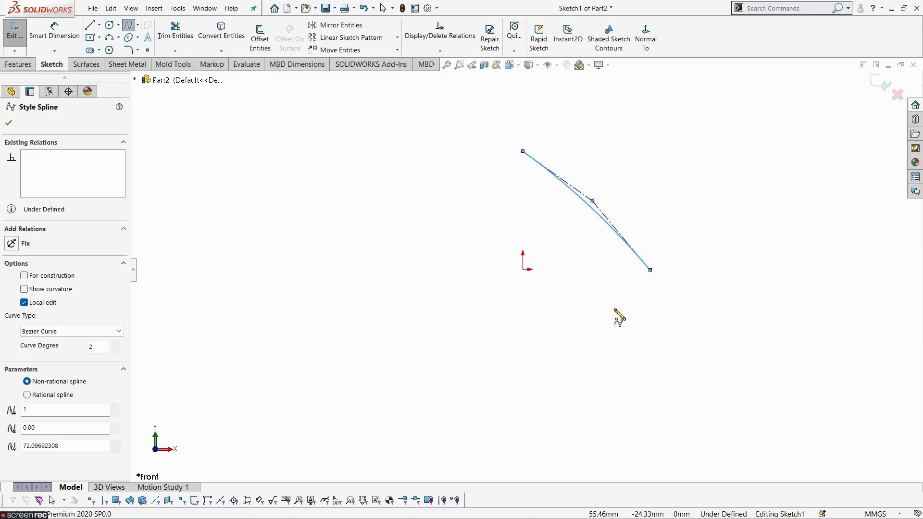
pyautogui.press('Delete')
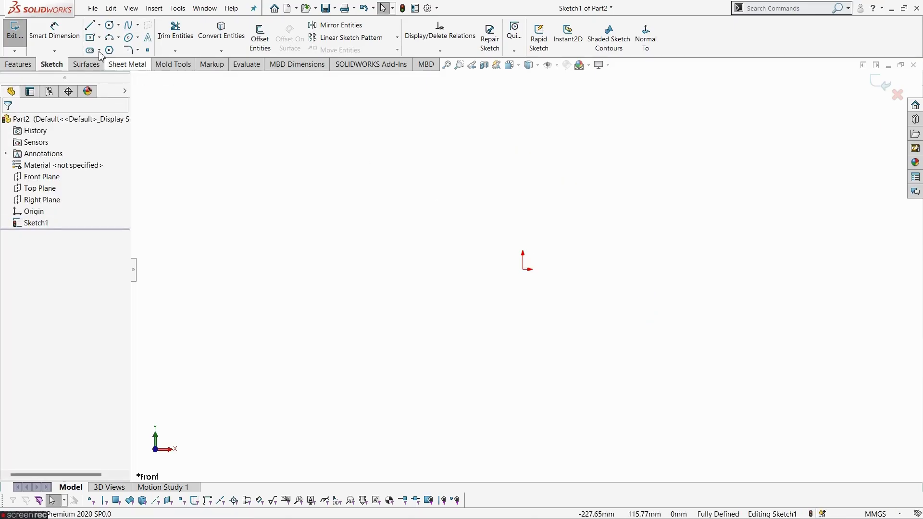
# Step: Draw a Bezier style spline with five control vertices, from about 81 mm above the origin, bulging right, to a point directly below it
pyautogui.click(137, 26)
pyautogui.click(152, 48)
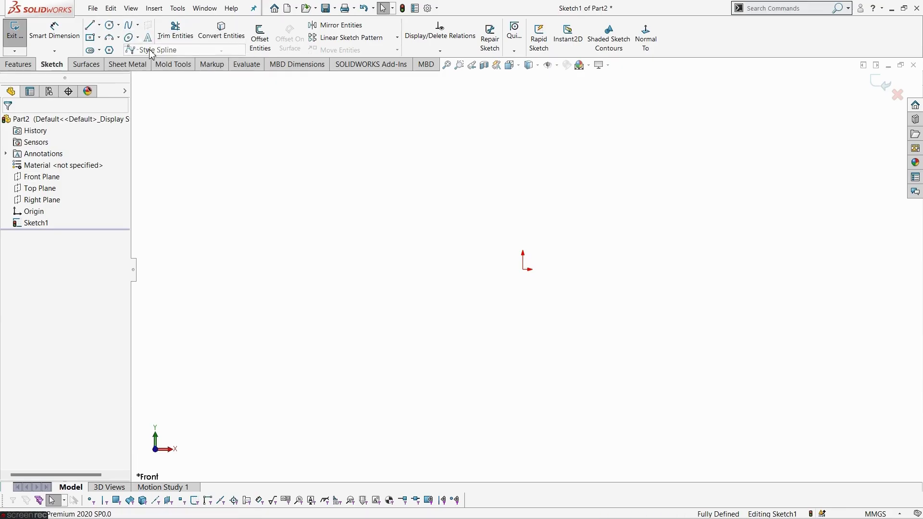
pyautogui.click(523, 138)
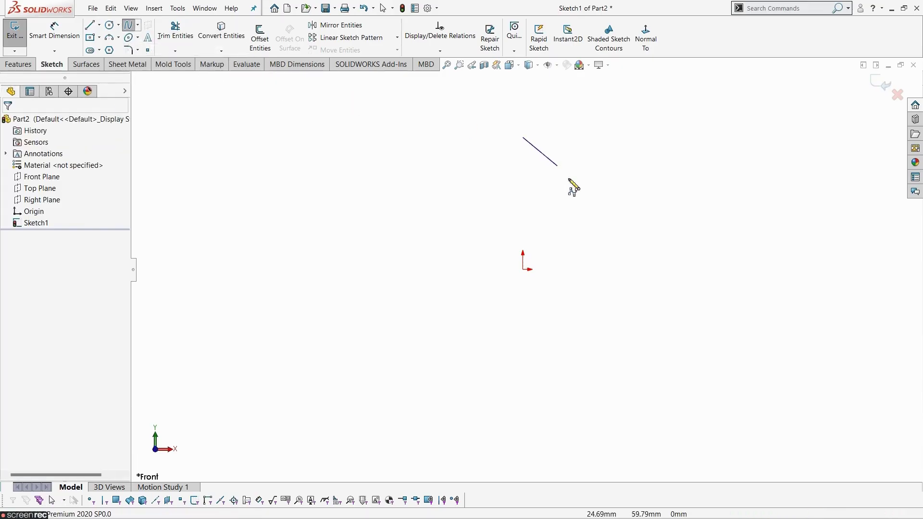
pyautogui.click(594, 199)
pyautogui.click(647, 274)
pyautogui.click(591, 332)
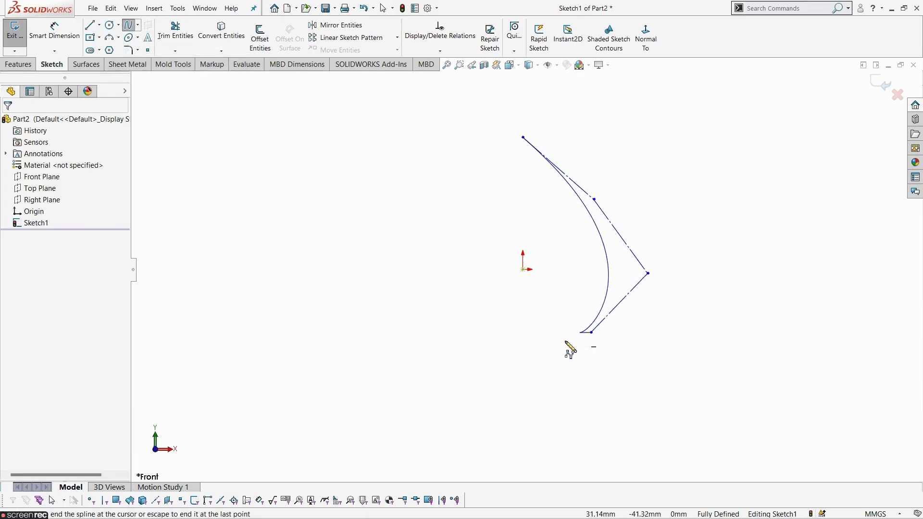
pyautogui.click(523, 335)
pyautogui.press('Escape')
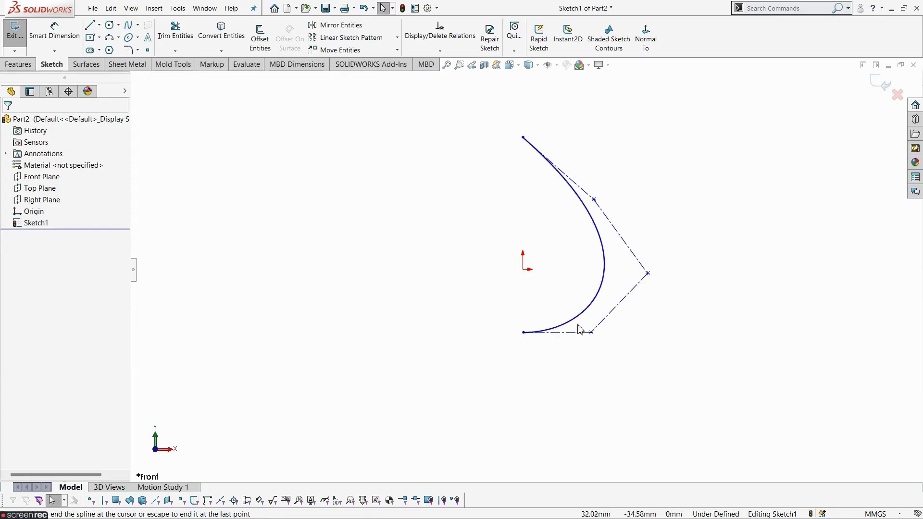
pyautogui.scroll(2, 579, 304)
pyautogui.scroll(-2, 565, 266)
pyautogui.press('Escape')
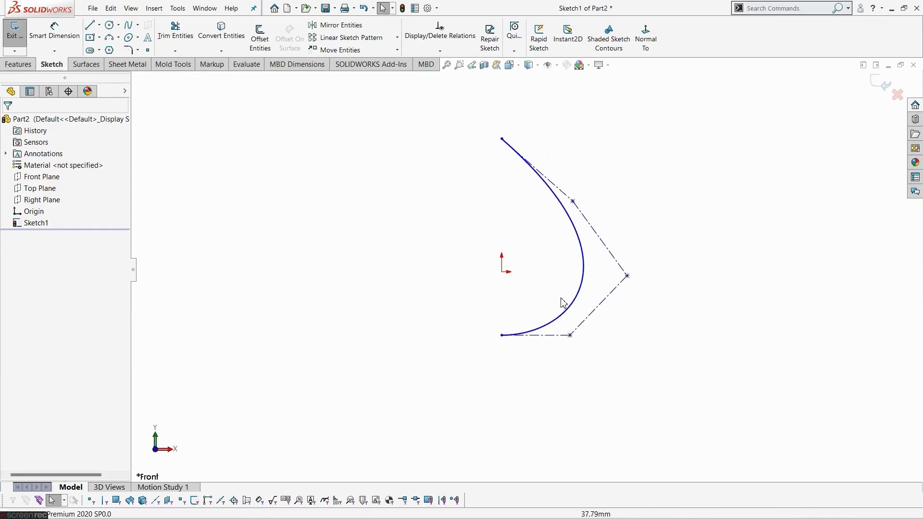
# Step: Make the lowest leg of the spline's control polygon horizontal
pyautogui.click(553, 335)
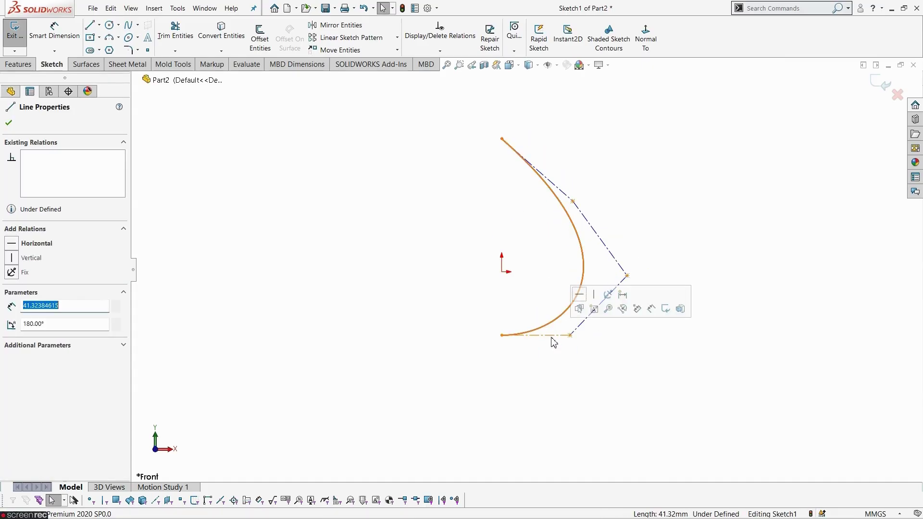
pyautogui.click(579, 294)
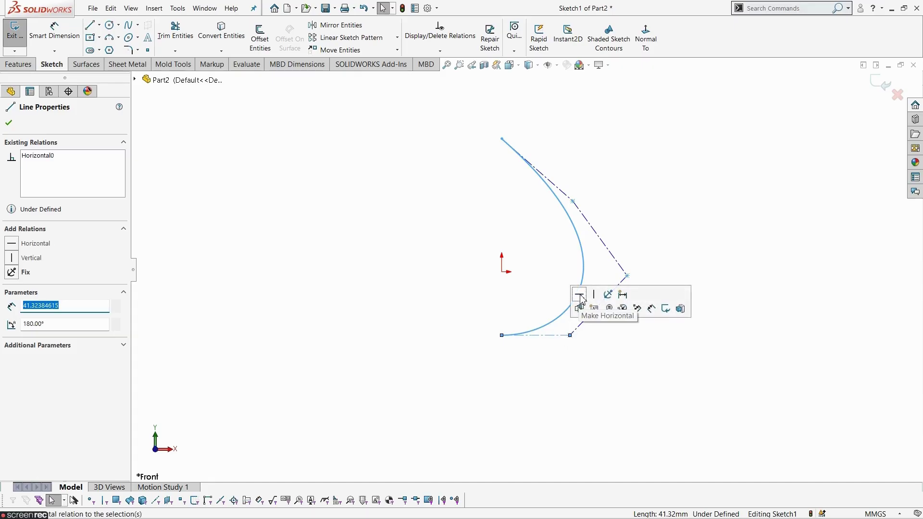
pyautogui.click(625, 386)
# Step: Make the two upper legs of the spline's control polygon collinear
pyautogui.scroll(-1, 624, 210)
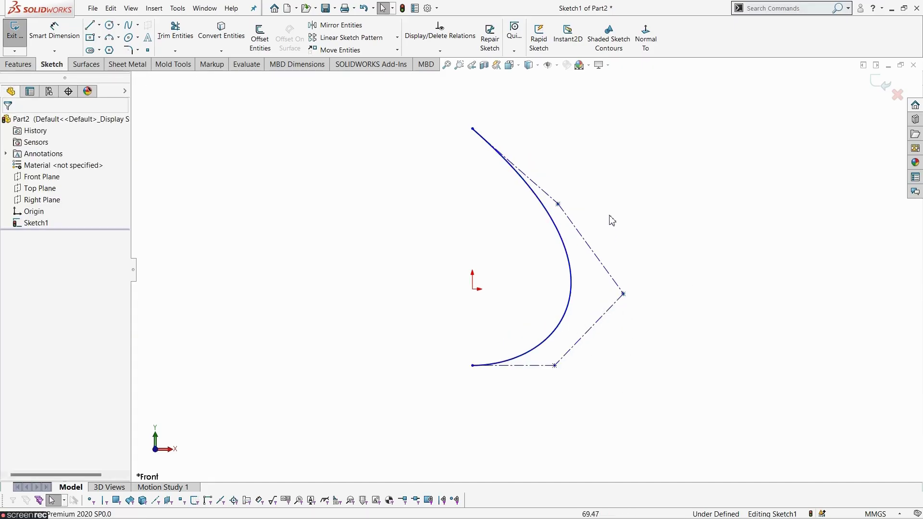
pyautogui.click(583, 237)
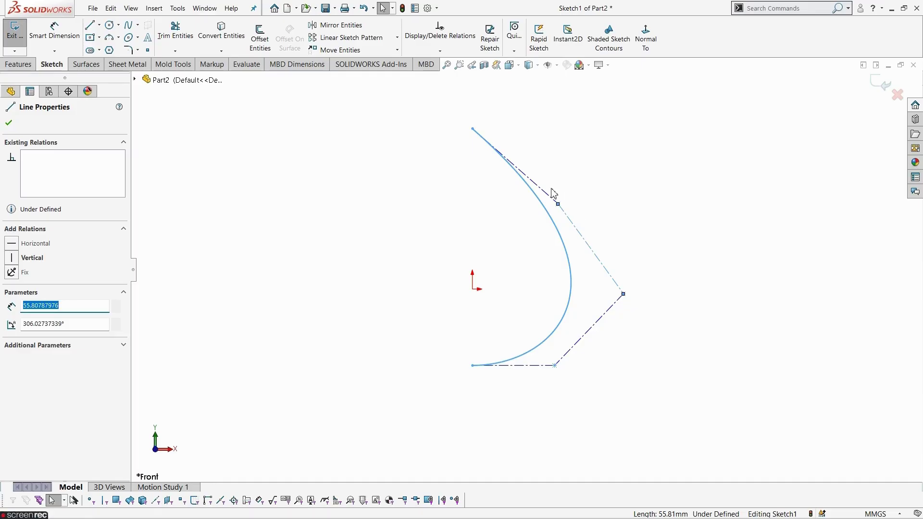
pyautogui.keyDown('ctrl'); pyautogui.click(549, 197); pyautogui.keyUp('ctrl')
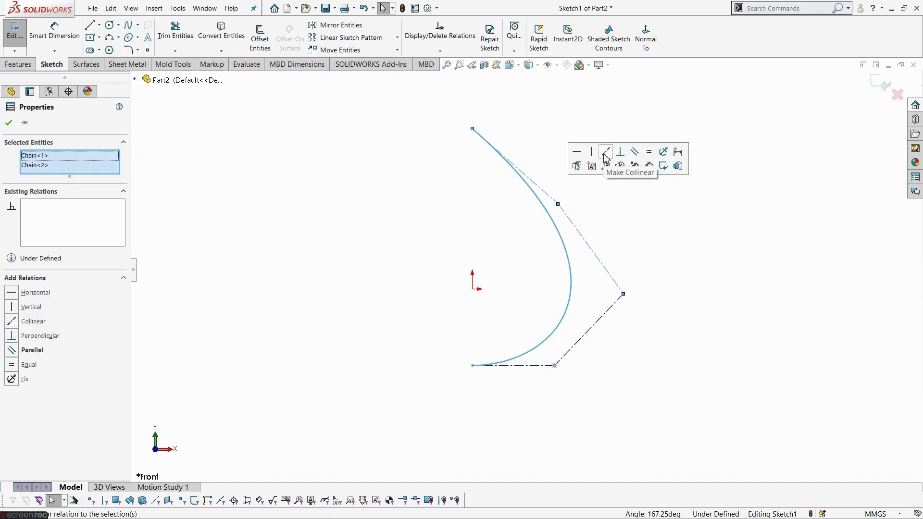
pyautogui.click(606, 153)
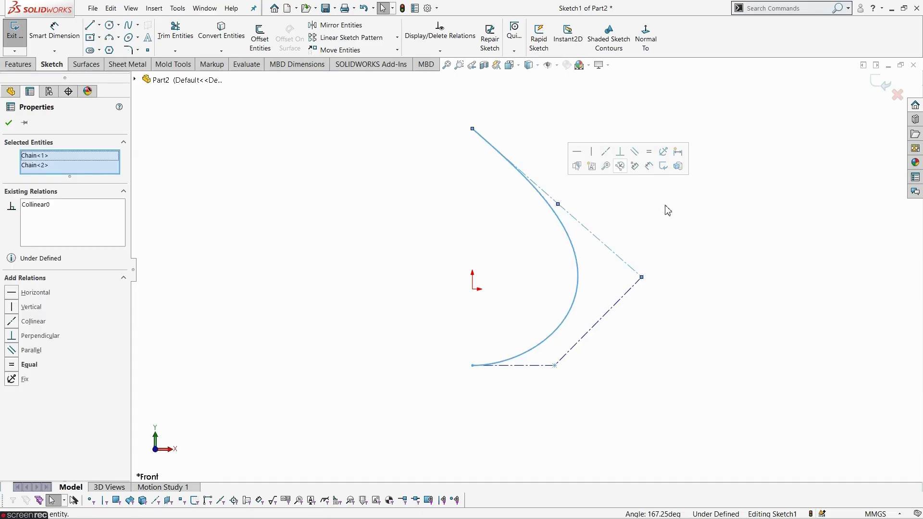
pyautogui.press('Escape')
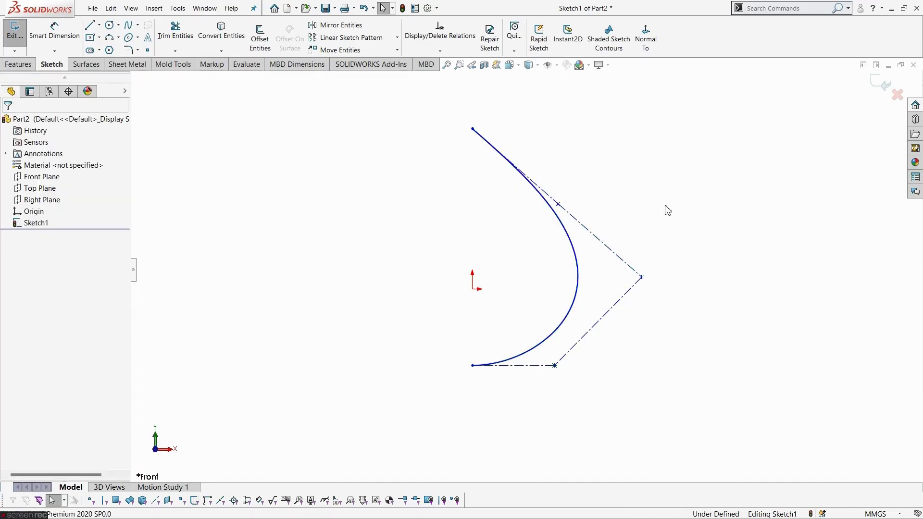
# Step: Align the spline's upper endpoint vertically with the origin
pyautogui.click(472, 129)
pyautogui.keyDown('ctrl'); pyautogui.click(472, 289); pyautogui.keyUp('ctrl')
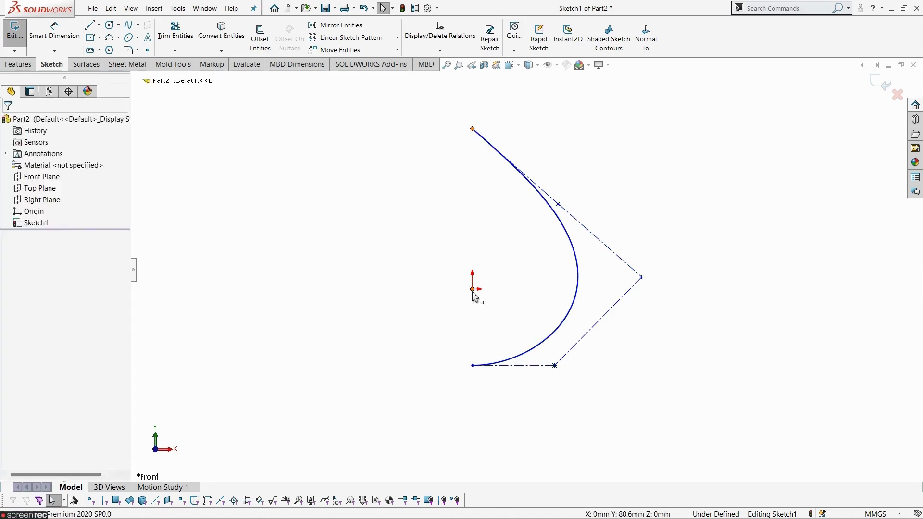
pyautogui.click(447, 197)
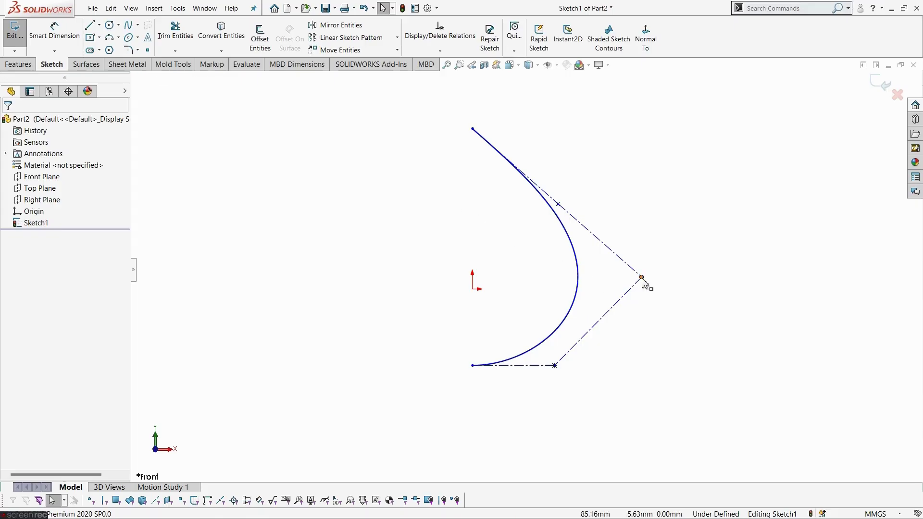
# Step: Move the spline's outermost control vertex slightly outward and align it horizontally with the origin
pyautogui.moveTo(642, 278)
pyautogui.mouseDown()
pyautogui.moveTo(655, 310)
pyautogui.moveTo(649, 278)
pyautogui.mouseUp()
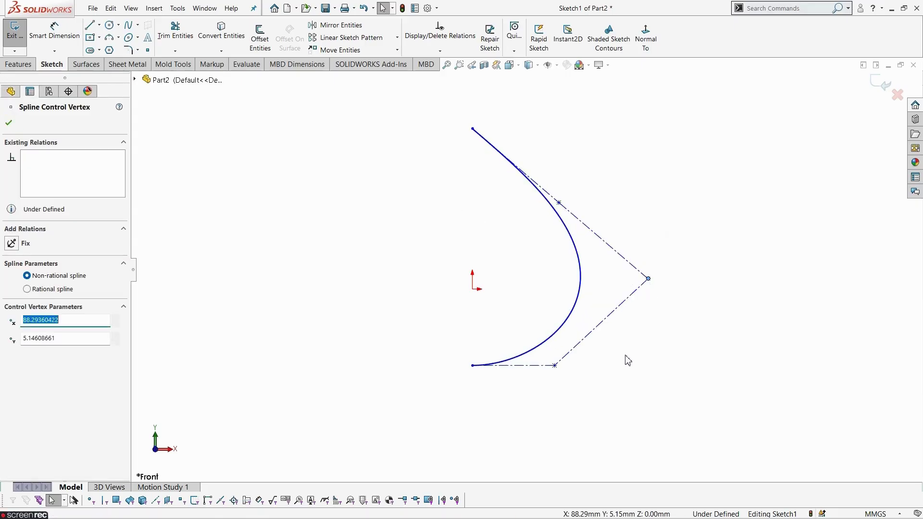
pyautogui.keyDown('ctrl'); pyautogui.click(474, 289); pyautogui.keyUp('ctrl')
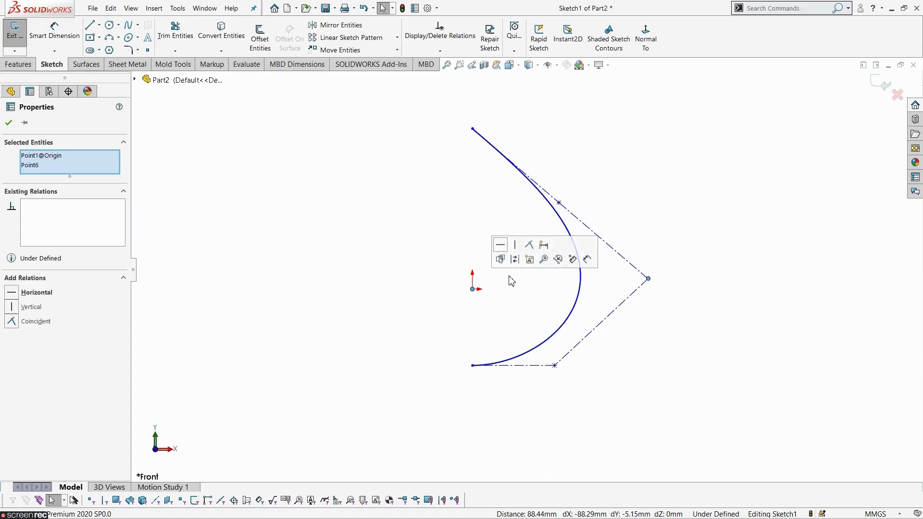
pyautogui.click(498, 249)
pyautogui.click(439, 229)
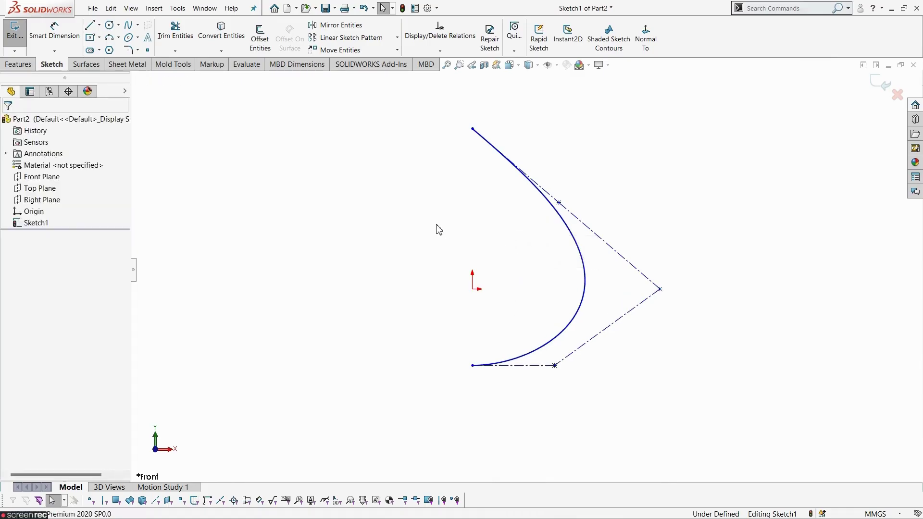
# Step: Dimension the lowest horizontal leg of the control polygon to 130 mm
pyautogui.scroll(2, 457, 248)
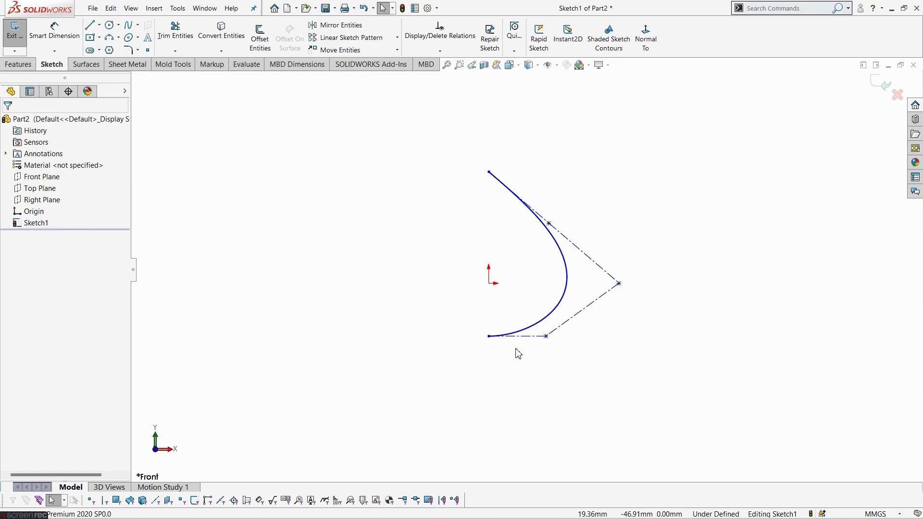
pyautogui.click(77, 36)
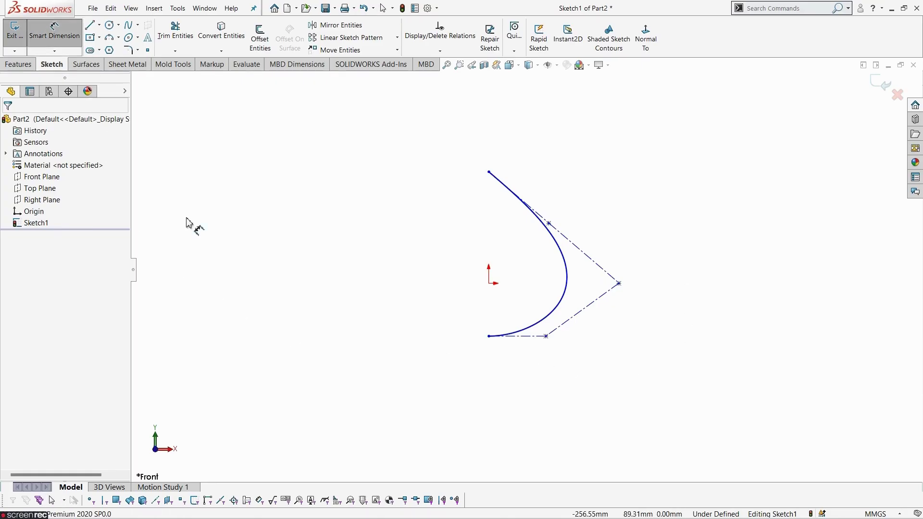
pyautogui.click(526, 337)
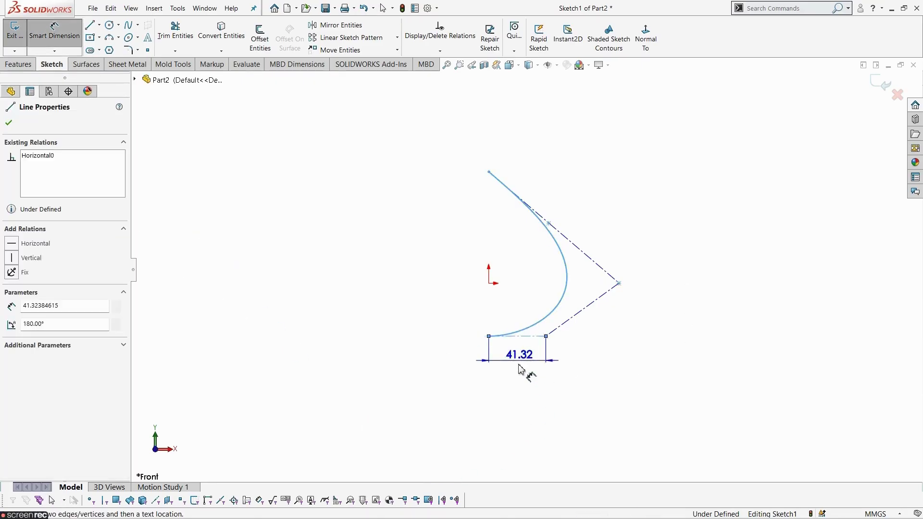
pyautogui.click(516, 385)
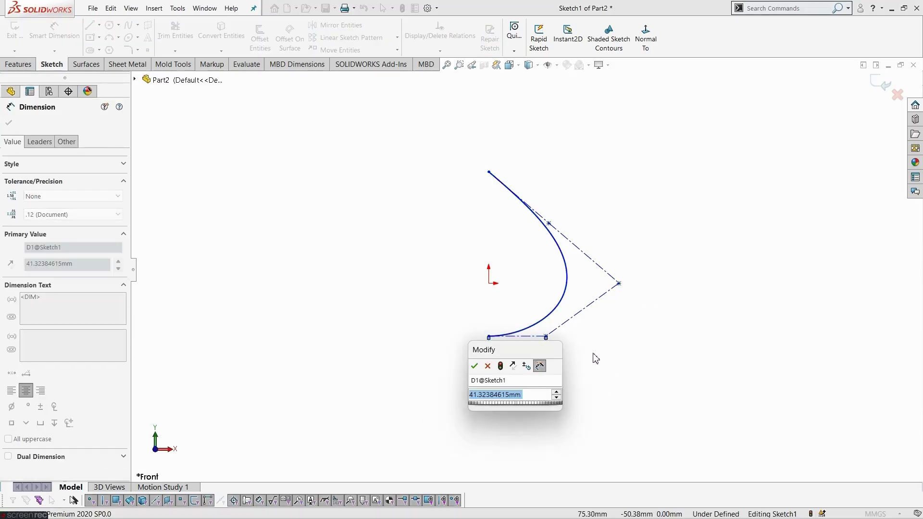
pyautogui.write('130')
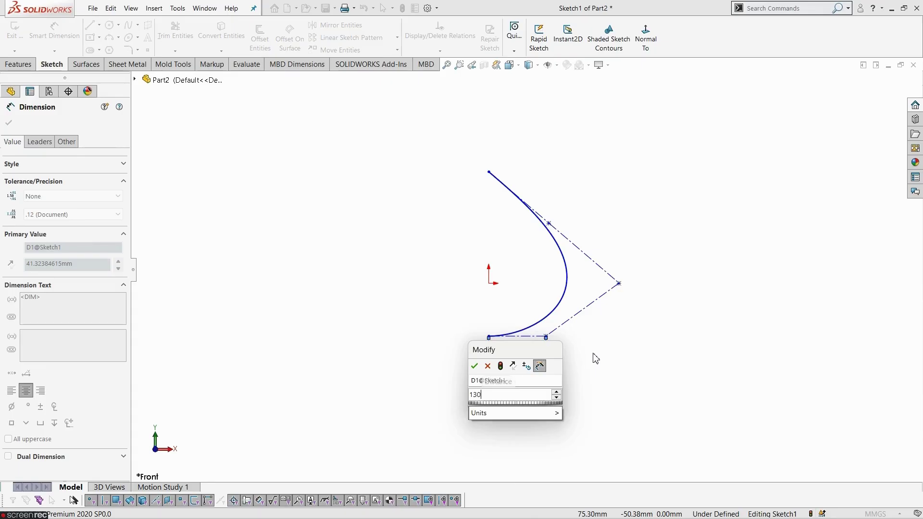
pyautogui.press('Return')
pyautogui.press('Escape')
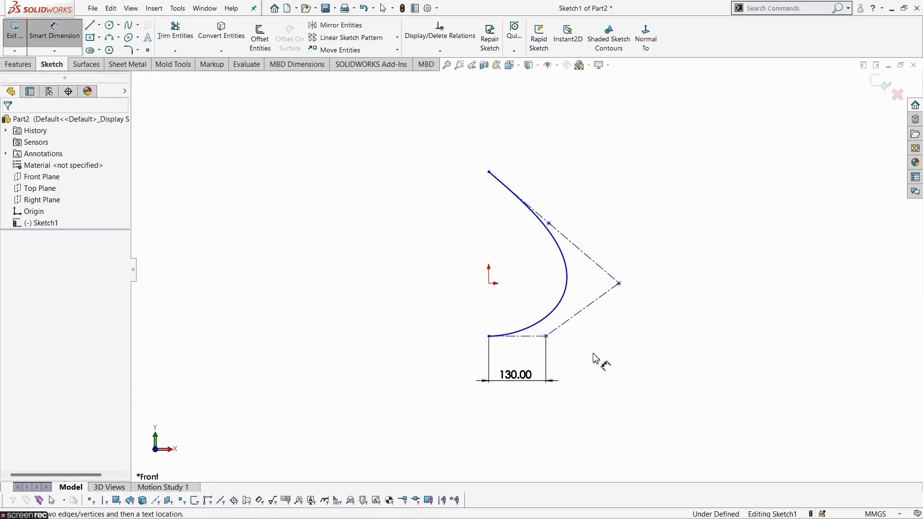
# Step: Dimension the vertical distance from the origin to the spline's lower endpoint as 140 mm
pyautogui.click(492, 284)
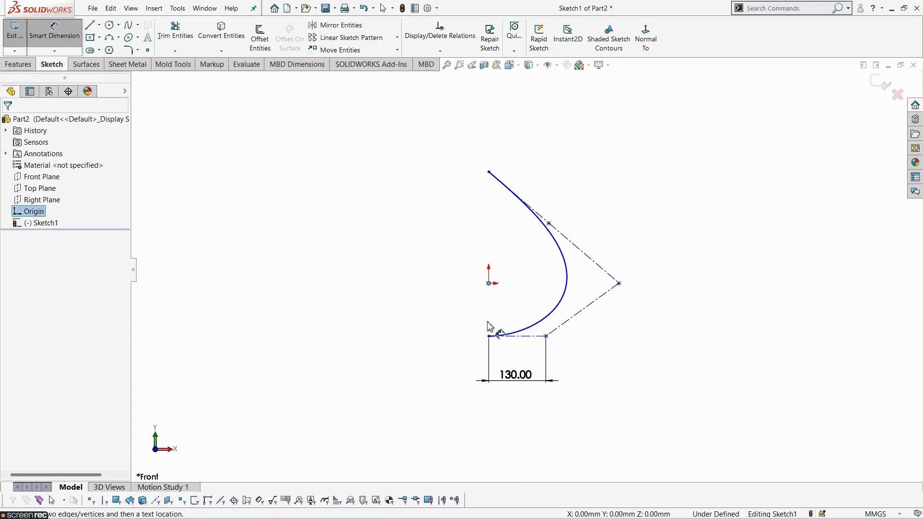
pyautogui.click(489, 336)
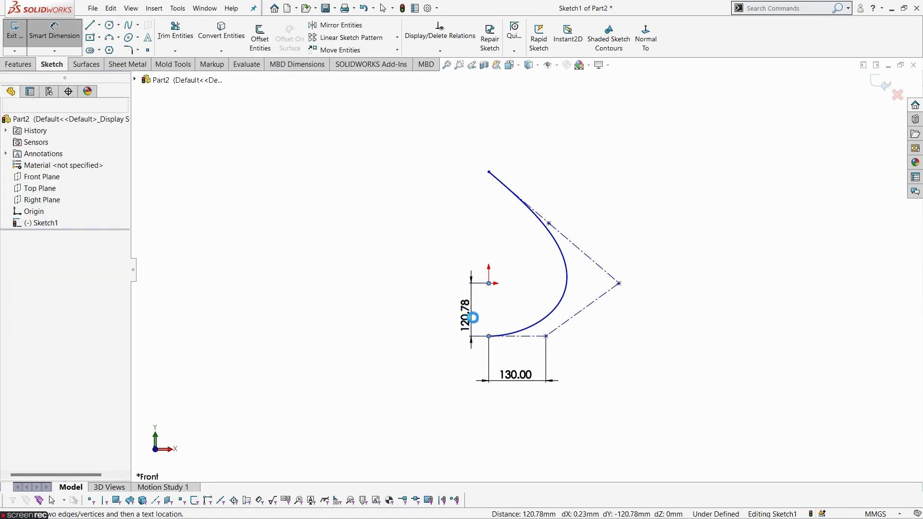
pyautogui.click(471, 312)
pyautogui.write('140')
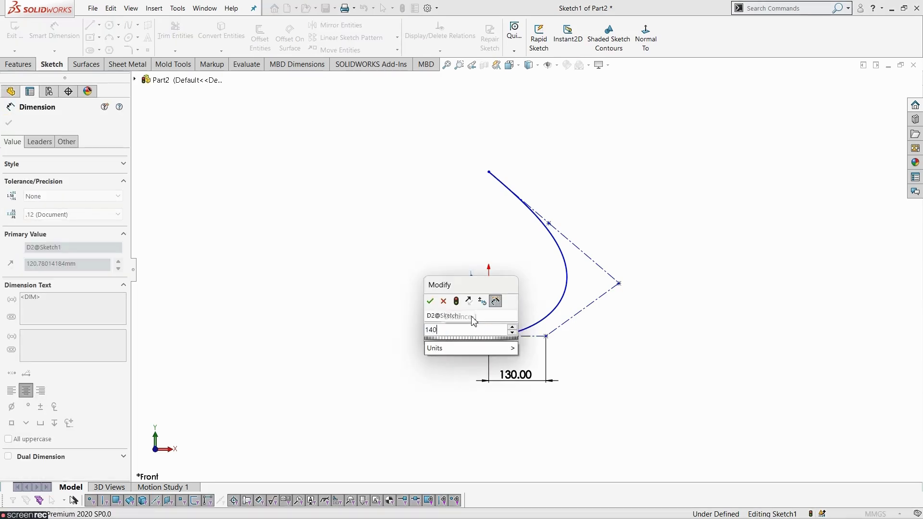
pyautogui.press('Return')
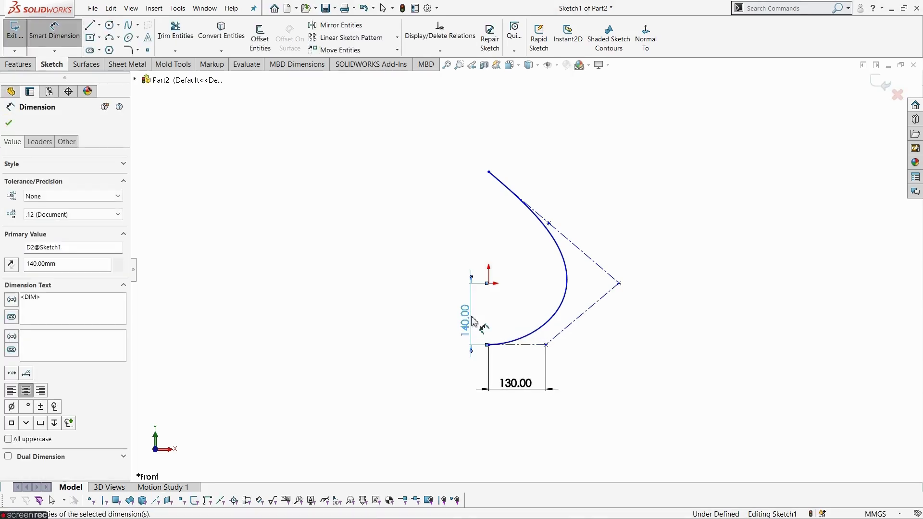
pyautogui.click(339, 234)
# Step: Dimension the vertical distance from the origin to the spline's upper endpoint as 250 mm
pyautogui.click(489, 283)
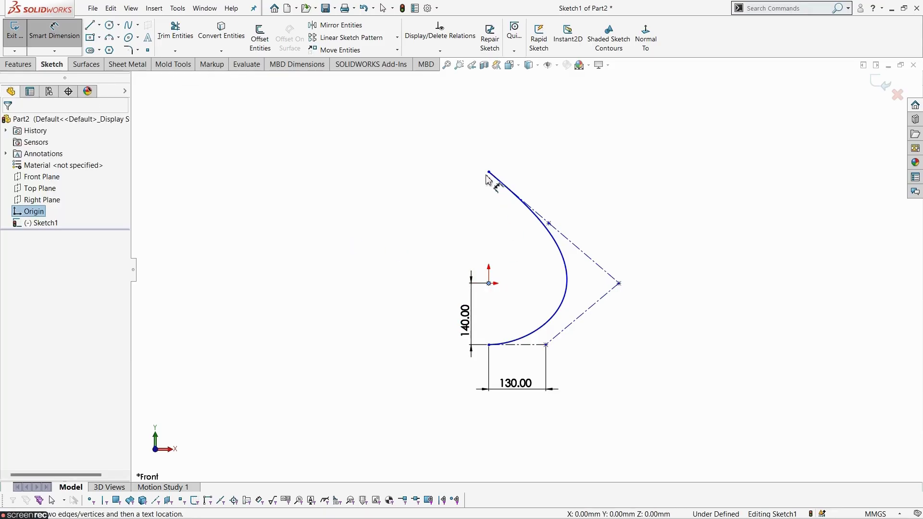
pyautogui.click(489, 173)
pyautogui.click(443, 233)
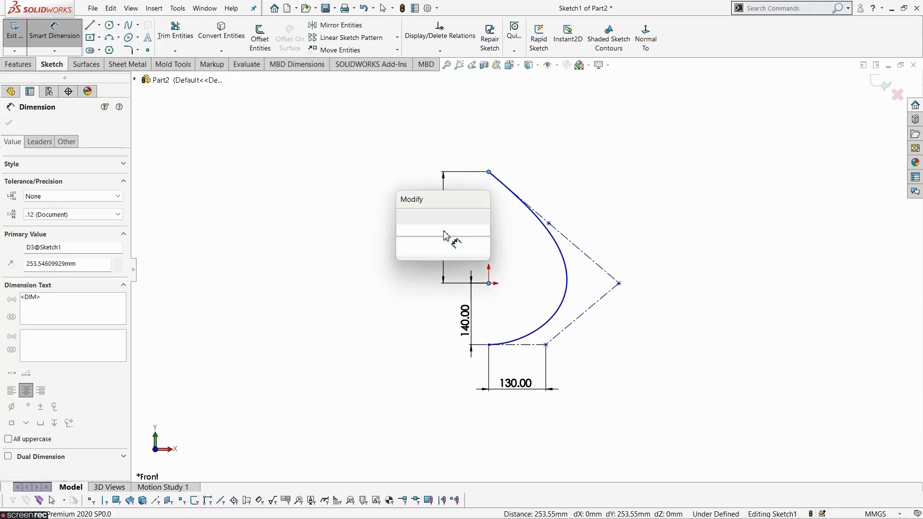
pyautogui.write('25')
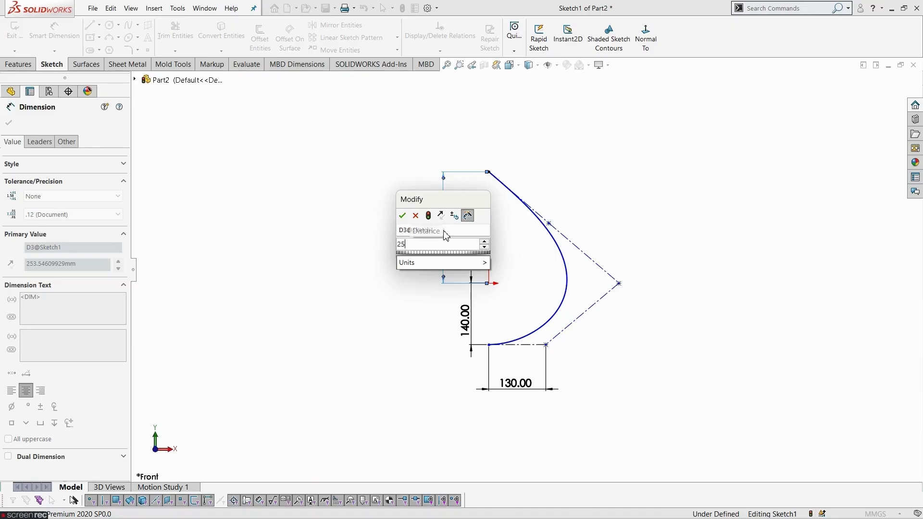
pyautogui.write('0')
pyautogui.press('Return')
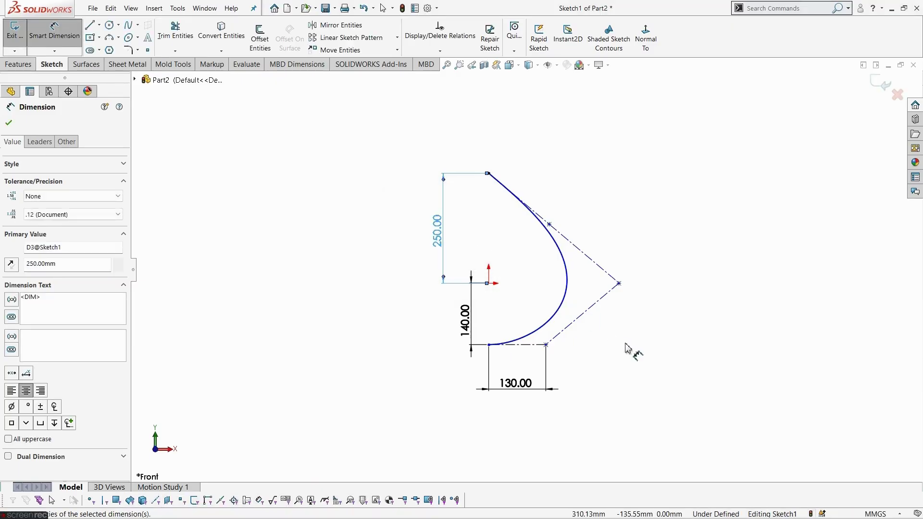
pyautogui.click(631, 344)
# Step: Dimension the horizontal distance from the origin to the spline's outermost control vertex as 250 mm
pyautogui.click(619, 283)
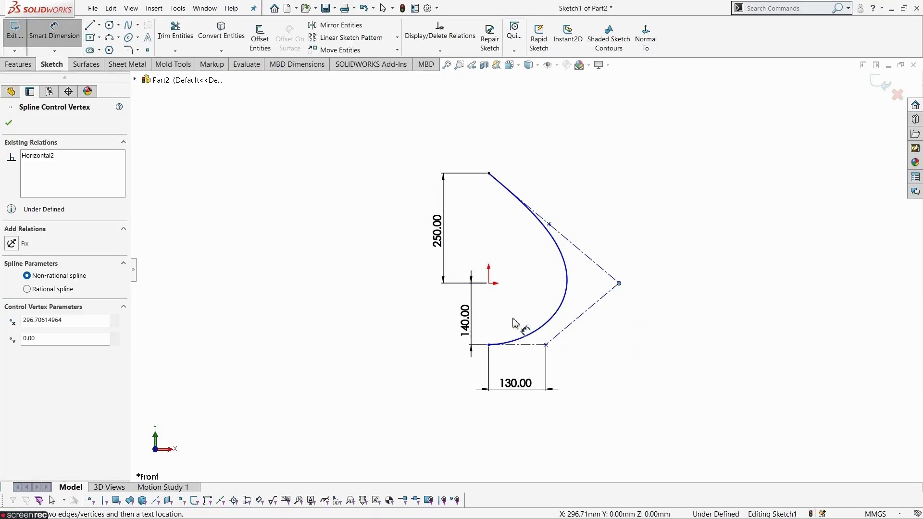
pyautogui.click(490, 284)
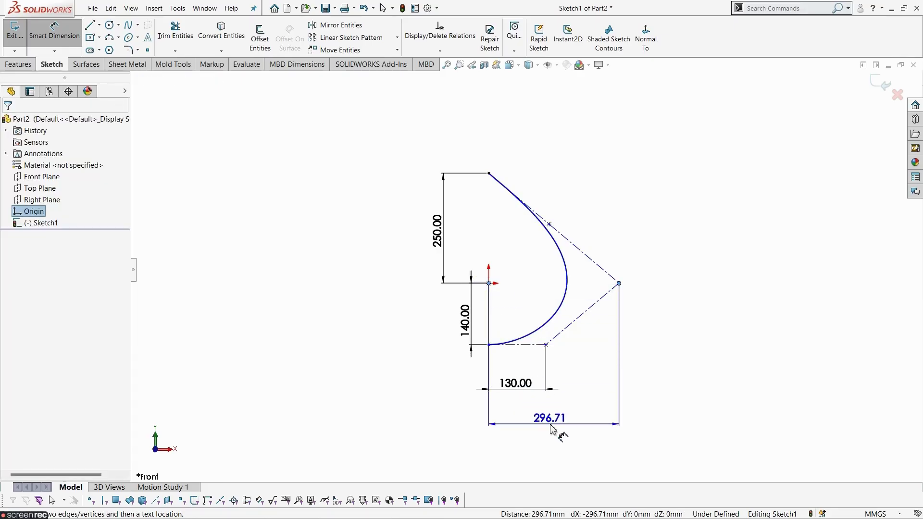
pyautogui.click(556, 432)
pyautogui.write('2')
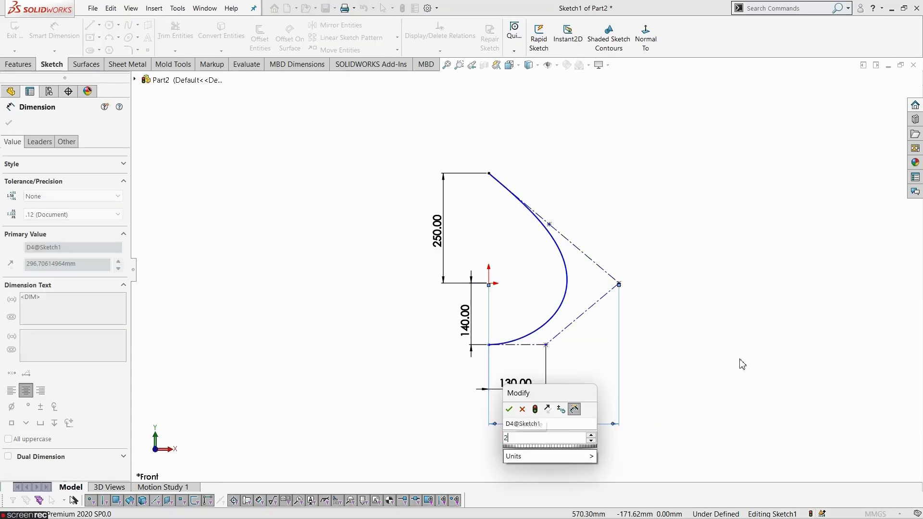
pyautogui.write('50')
pyautogui.press('Return')
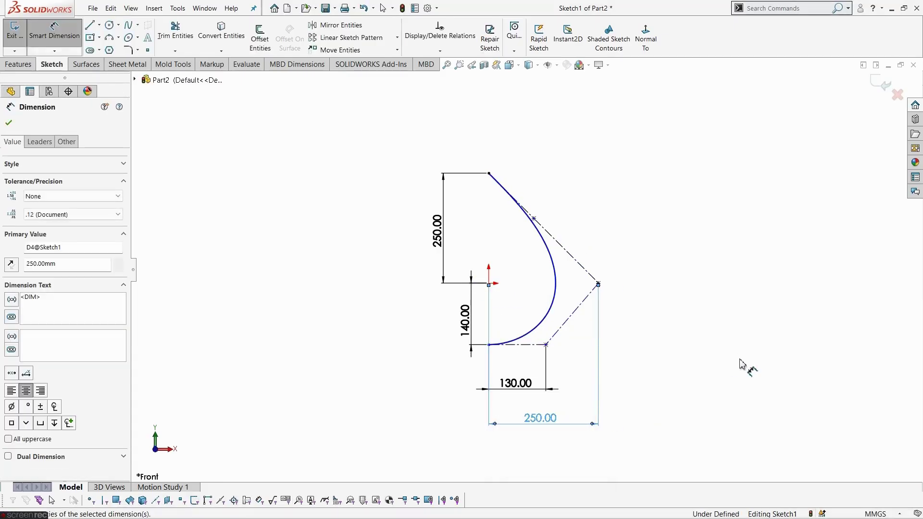
pyautogui.click(741, 364)
pyautogui.scroll(-2, 515, 149)
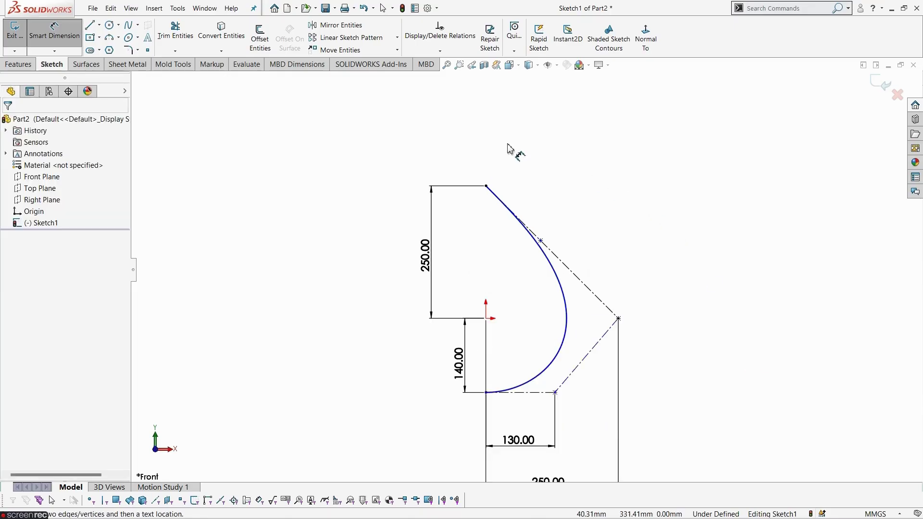
pyautogui.scroll(-2, 572, 288)
pyautogui.scroll(1, 571, 356)
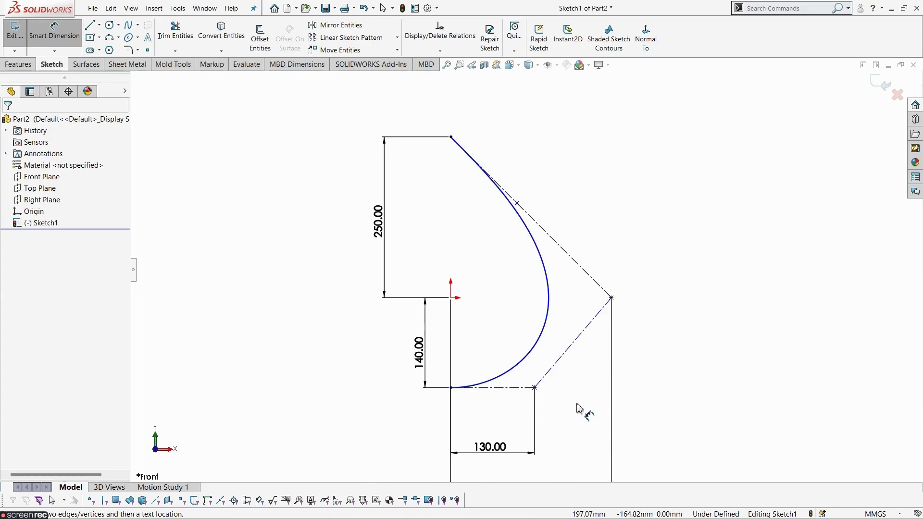
pyautogui.press('Escape')
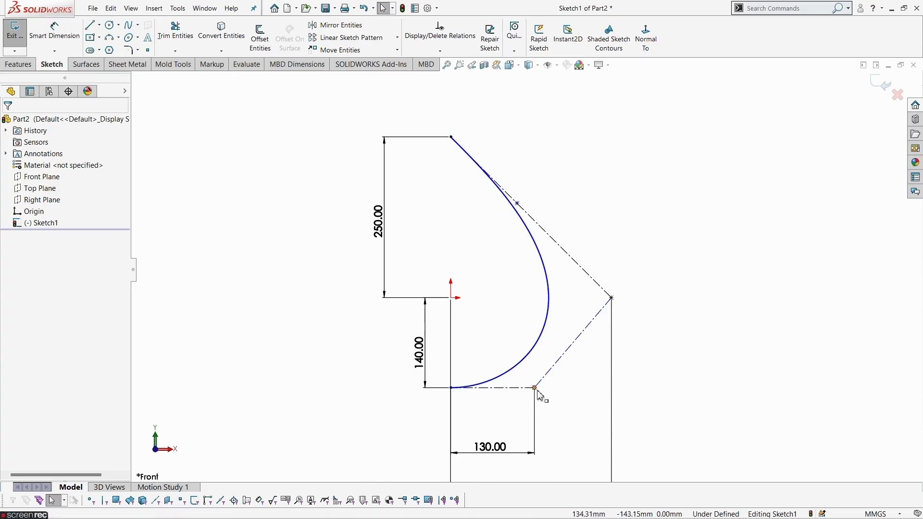
# Step: Shift the lower control vertex outward, and add a vertical relation between the spline's lower endpoint and the origin
pyautogui.moveTo(535, 388); pyautogui.dragTo(557, 414)
pyautogui.click(683, 448)
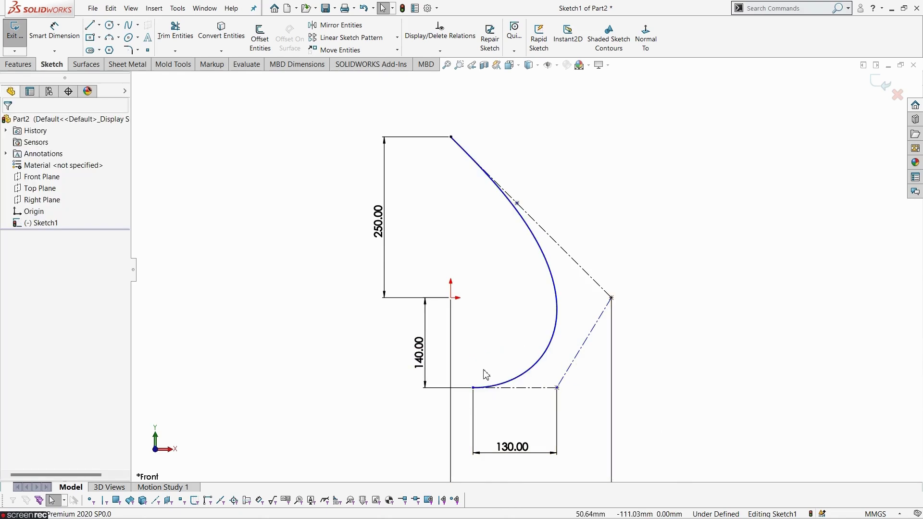
pyautogui.click(474, 387)
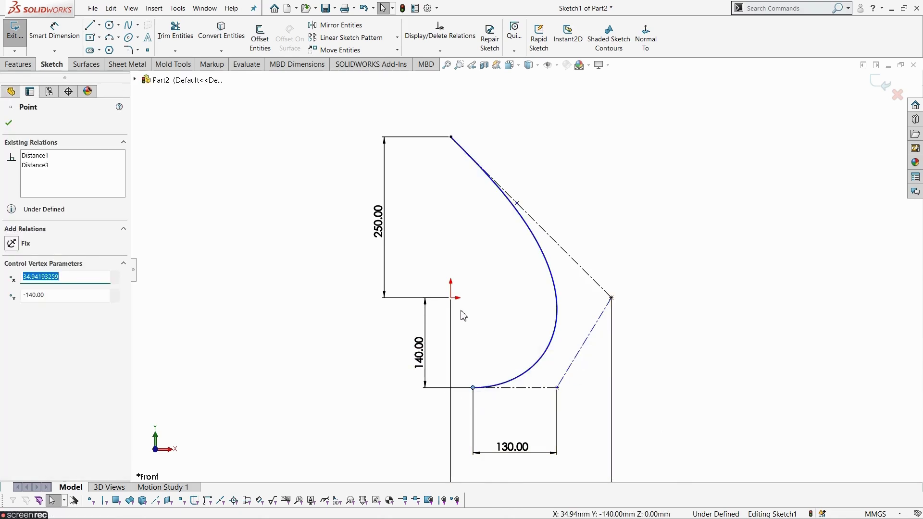
pyautogui.keyDown('ctrl'); pyautogui.click(451, 299); pyautogui.keyUp('ctrl')
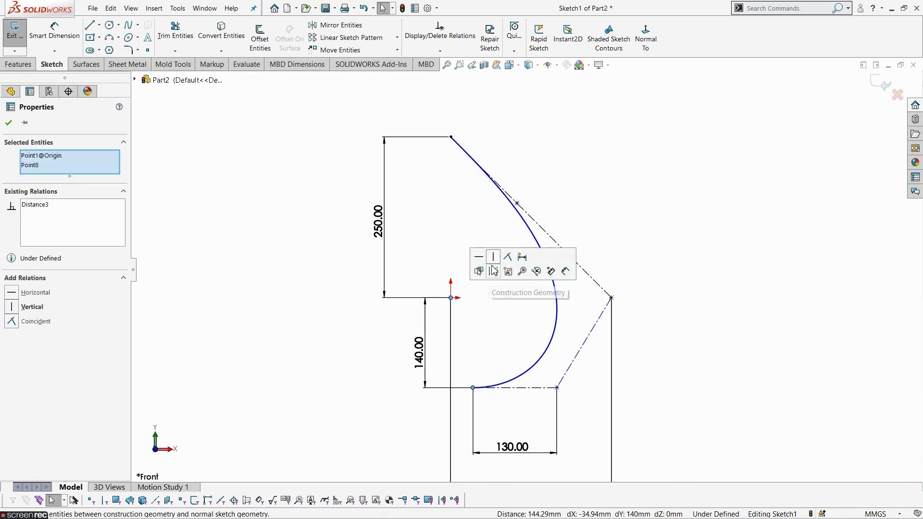
pyautogui.click(493, 258)
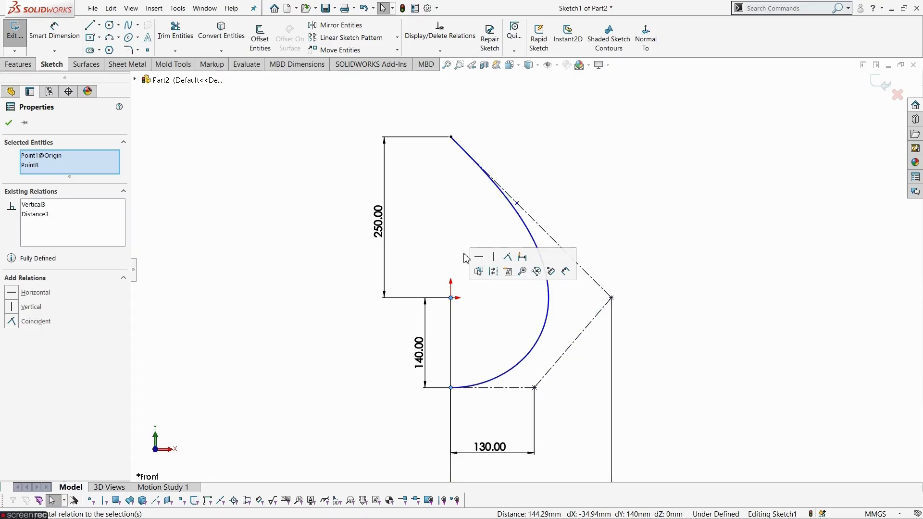
pyautogui.click(472, 290)
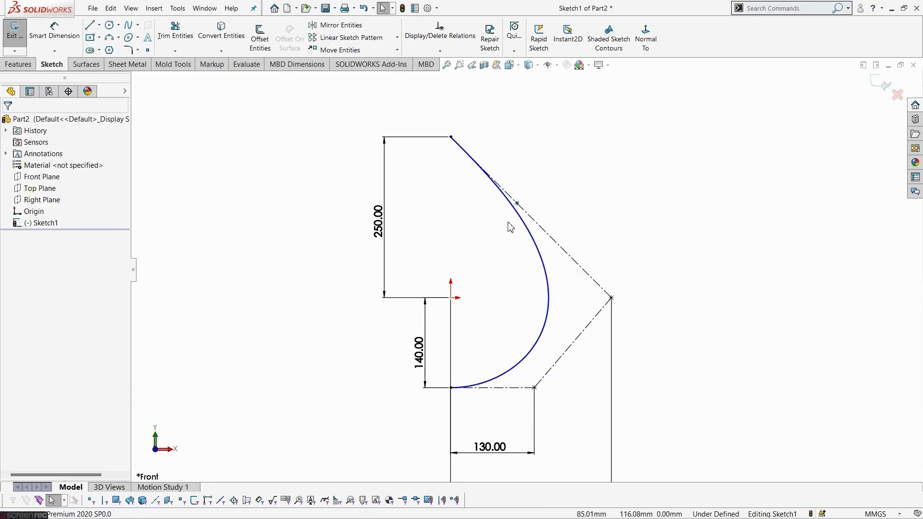
# Step: Dimension the vertical distance from the spline's upper endpoint to its neighbouring control vertex as 130 mm and exit the sketch
pyautogui.moveTo(518, 204); pyautogui.dragTo(537, 221)
pyautogui.click(539, 120)
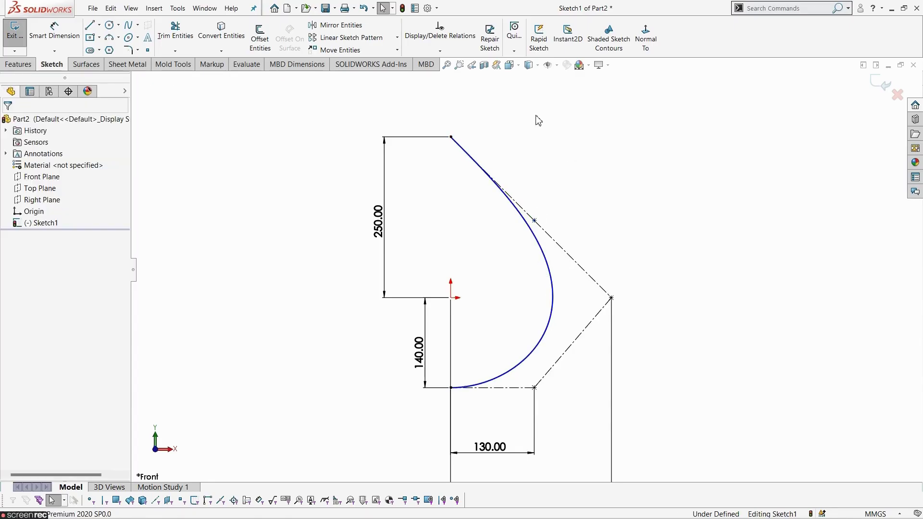
pyautogui.click(54, 30)
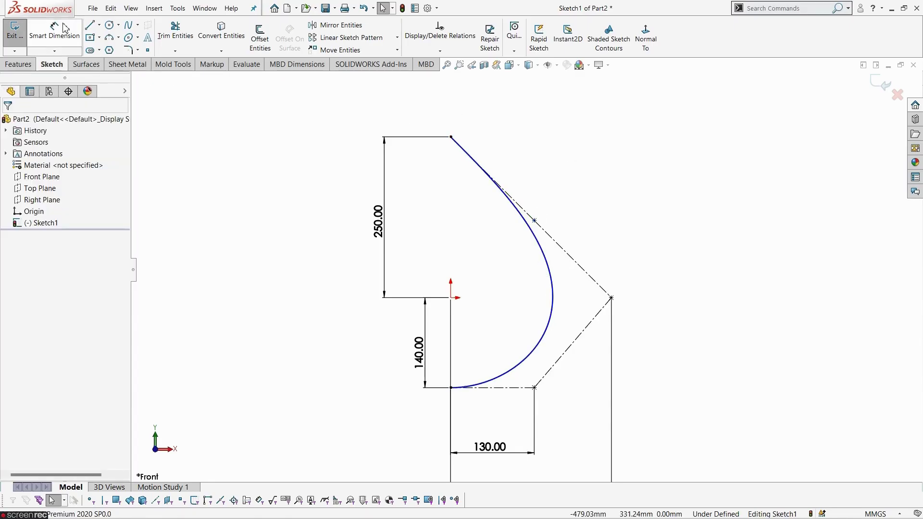
pyautogui.click(450, 138)
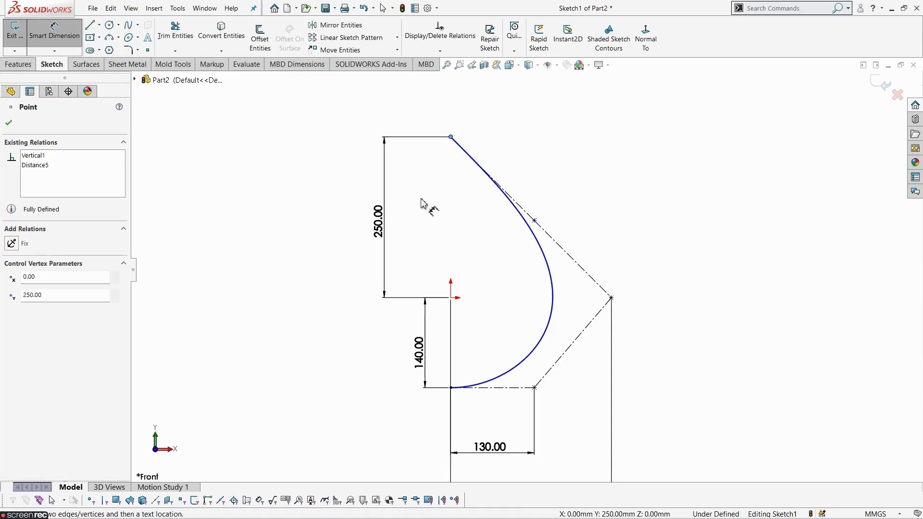
pyautogui.click(536, 223)
pyautogui.click(586, 189)
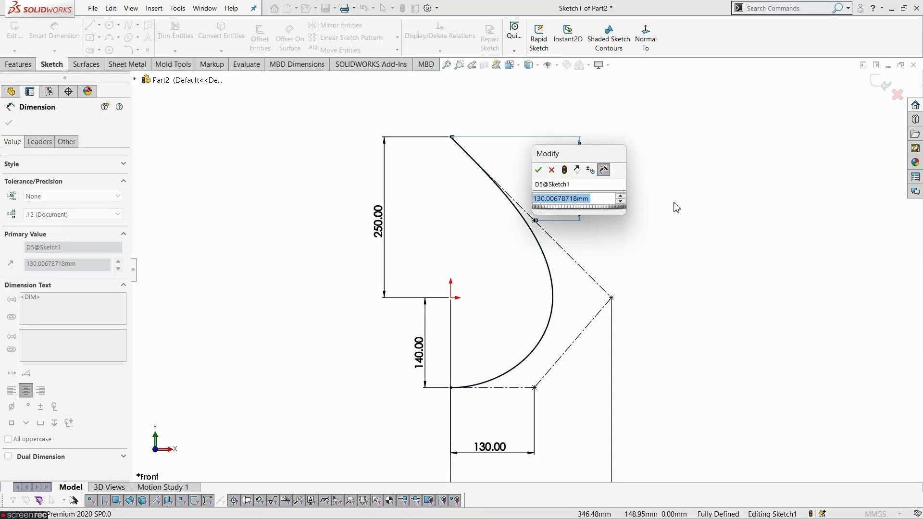
pyautogui.write('130')
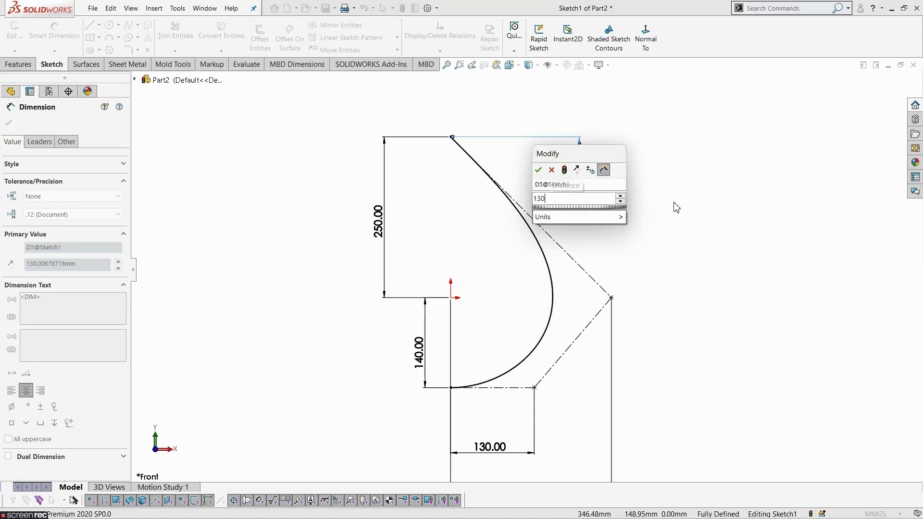
pyautogui.press('Return')
pyautogui.press('f')
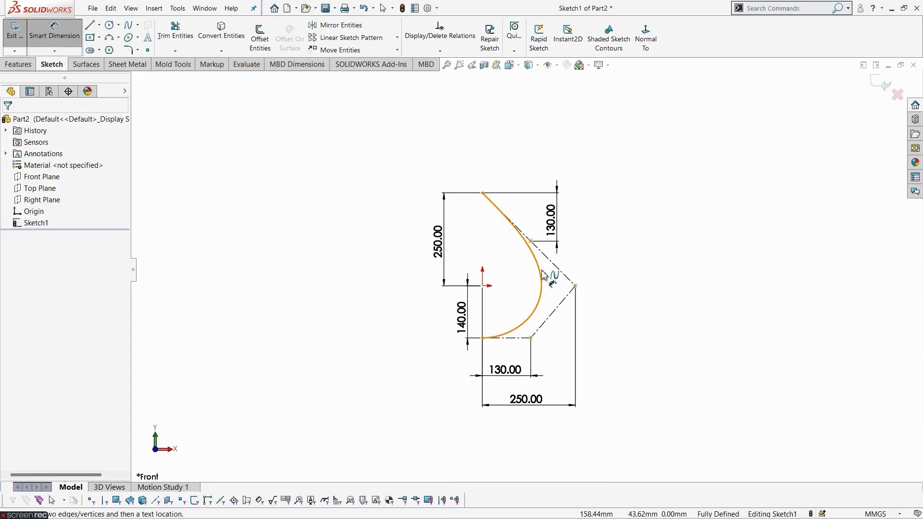
pyautogui.click(874, 86)
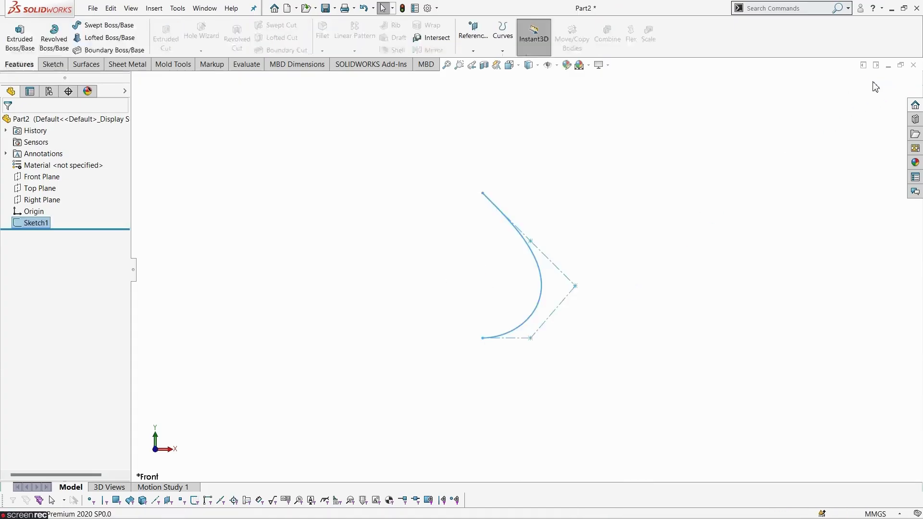
# Step: Examine the finished spline in 3D and how the Right Plane lies relative to its two endpoints
pyautogui.moveTo(582, 349); pyautogui.dragTo(631, 366, button='middle')
pyautogui.scroll(-2, 543, 274)
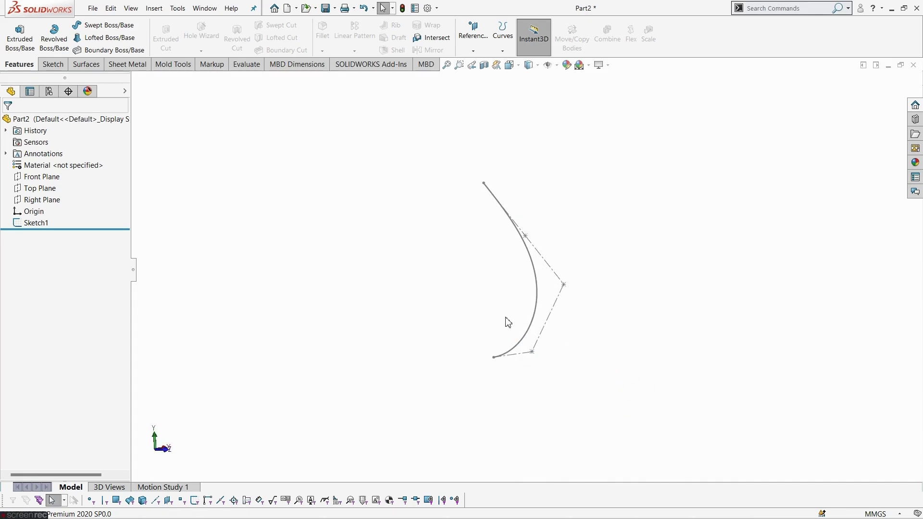
pyautogui.moveTo(511, 322); pyautogui.dragTo(482, 341, button='middle')
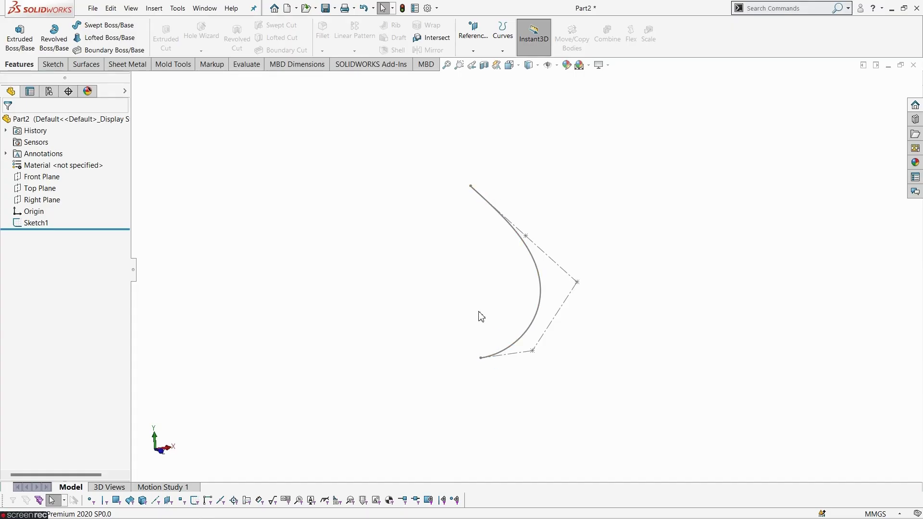
pyautogui.moveTo(519, 402); pyautogui.dragTo(497, 383, button='middle')
pyautogui.scroll(-3, 523, 268)
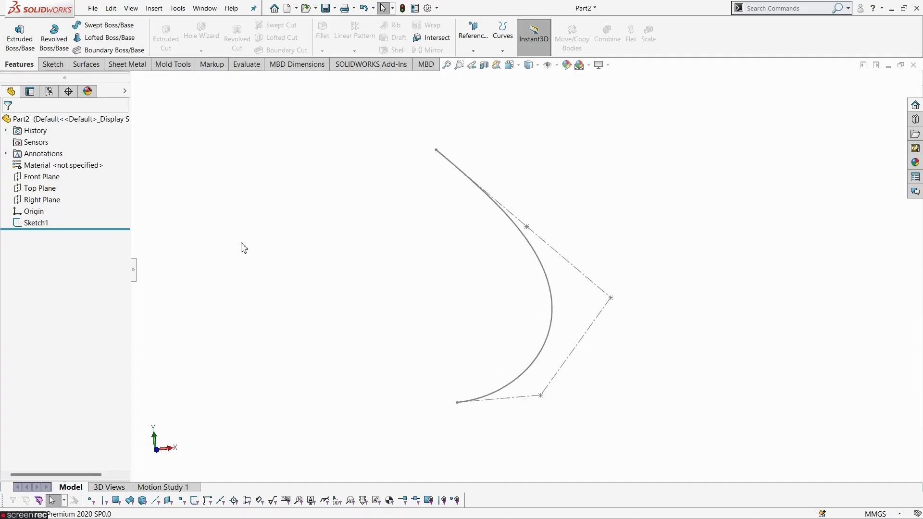
pyautogui.click(42, 200)
pyautogui.moveTo(435, 307); pyautogui.dragTo(442, 289, button='middle')
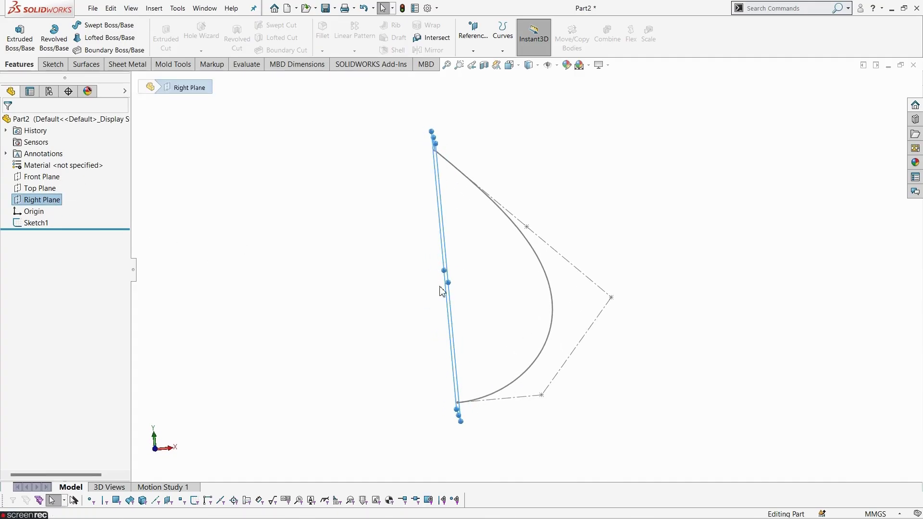
pyautogui.scroll(-2, 469, 181)
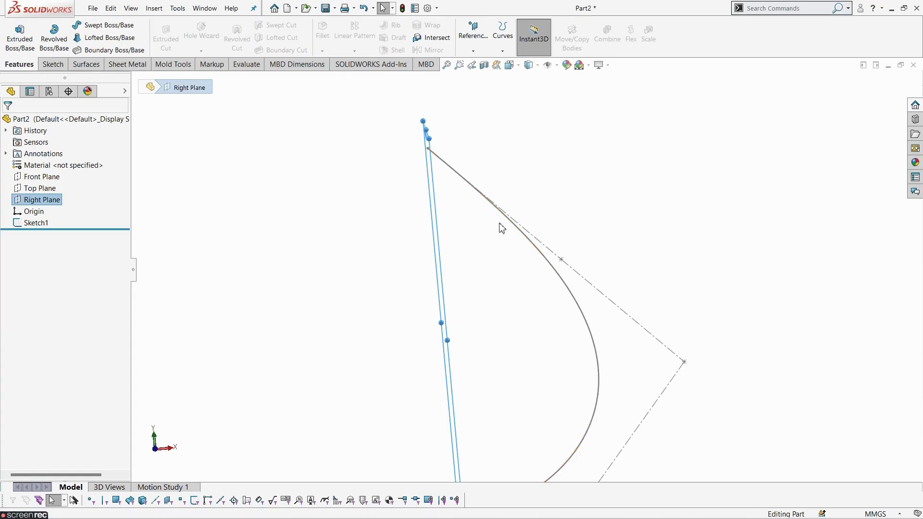
pyautogui.scroll(1, 564, 374)
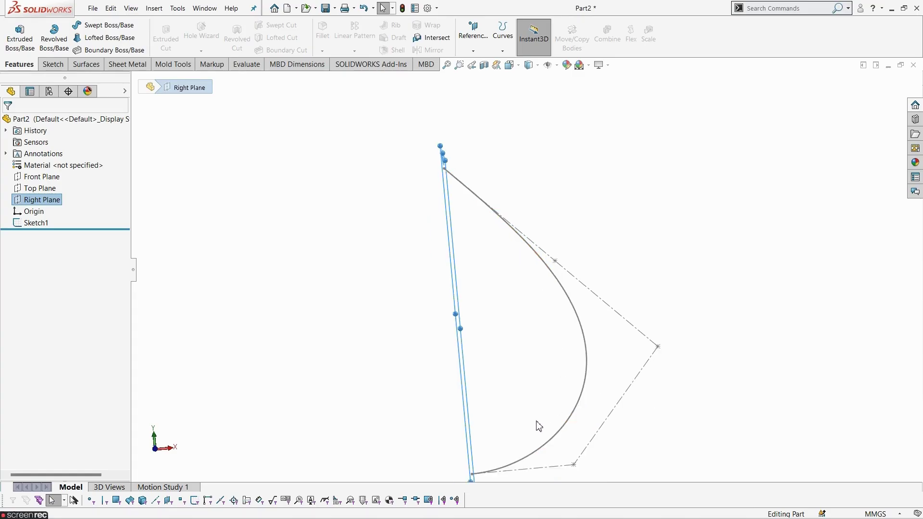
pyautogui.moveTo(489, 456); pyautogui.dragTo(479, 427, button='middle')
pyautogui.moveTo(502, 461); pyautogui.dragTo(480, 449, button='middle')
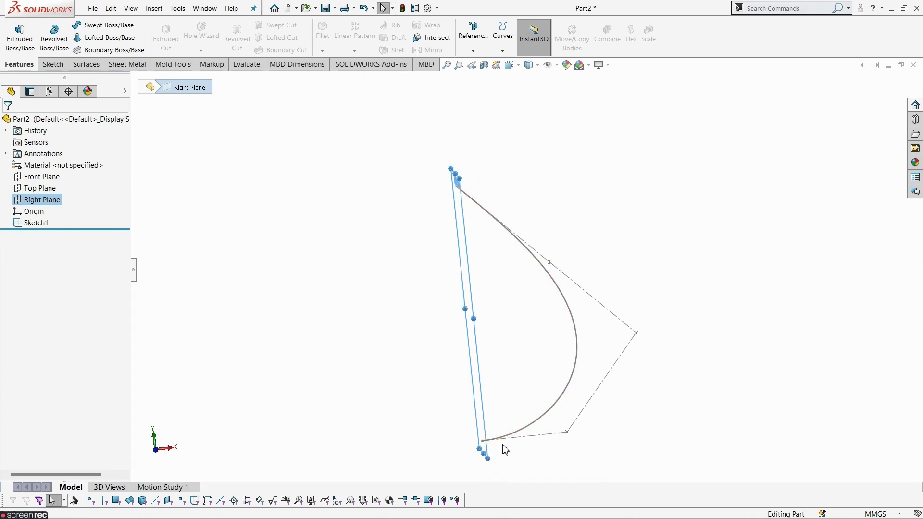
pyautogui.moveTo(476, 448); pyautogui.dragTo(447, 443, button='middle')
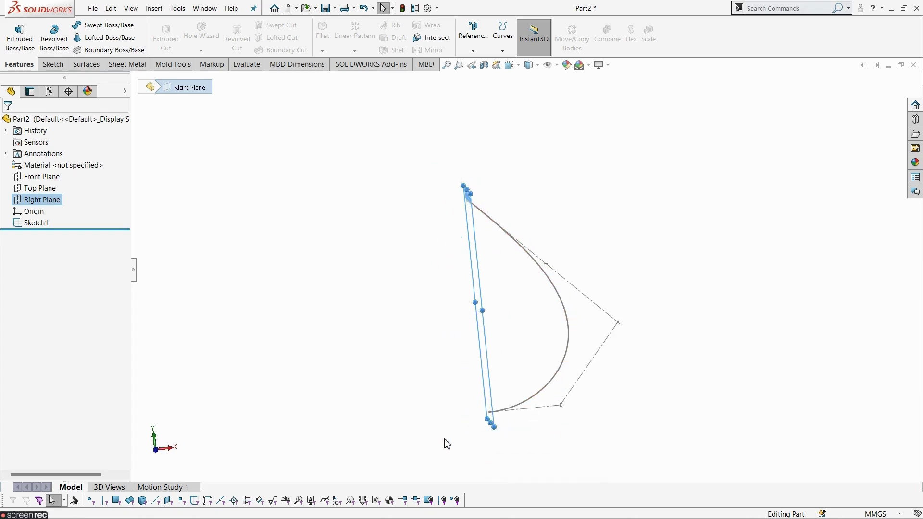
# Step: Start a new sketch on the Right Plane and orient the view normal to it around the spline's lower endpoint
pyautogui.rightClick(66, 202)
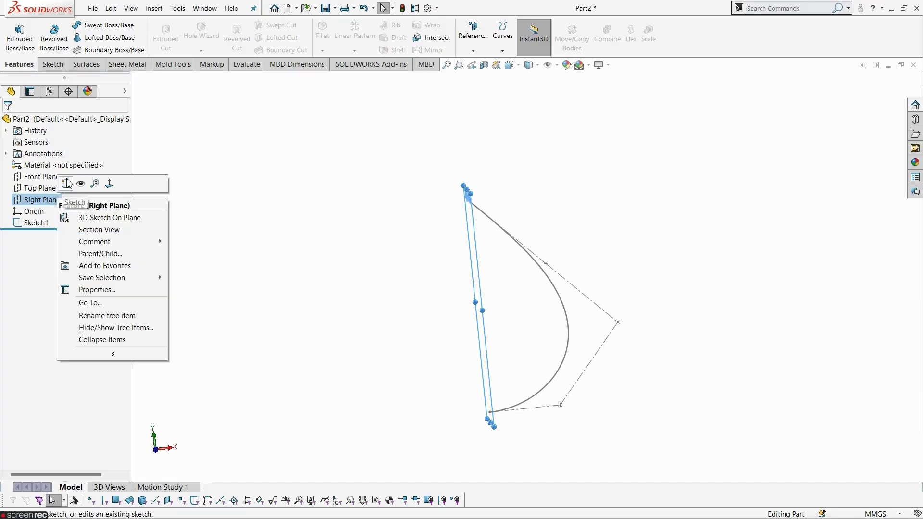
pyautogui.click(67, 183)
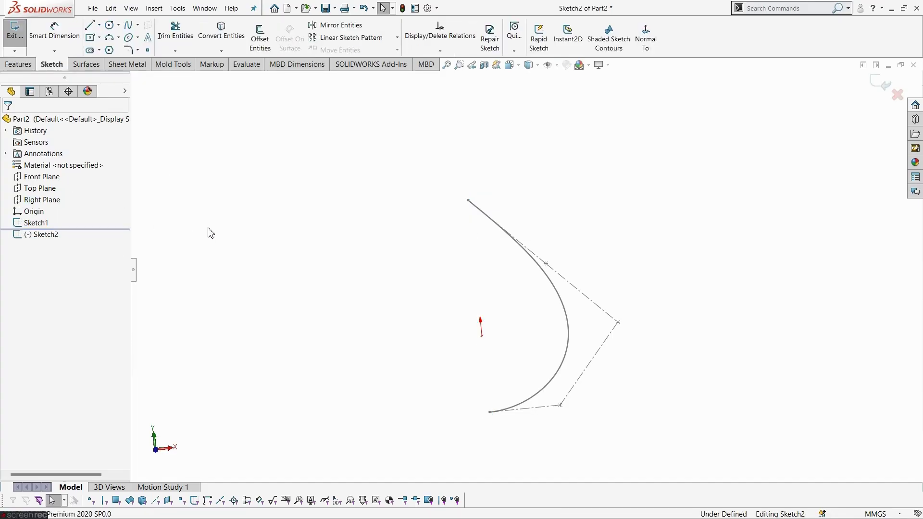
pyautogui.click(643, 41)
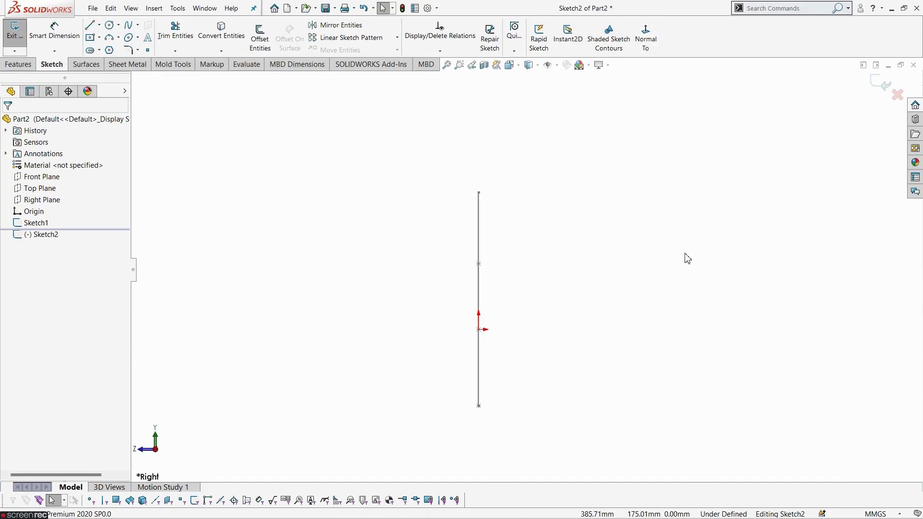
pyautogui.scroll(2, 495, 402)
pyautogui.scroll(-4, 494, 399)
pyautogui.scroll(-3, 489, 317)
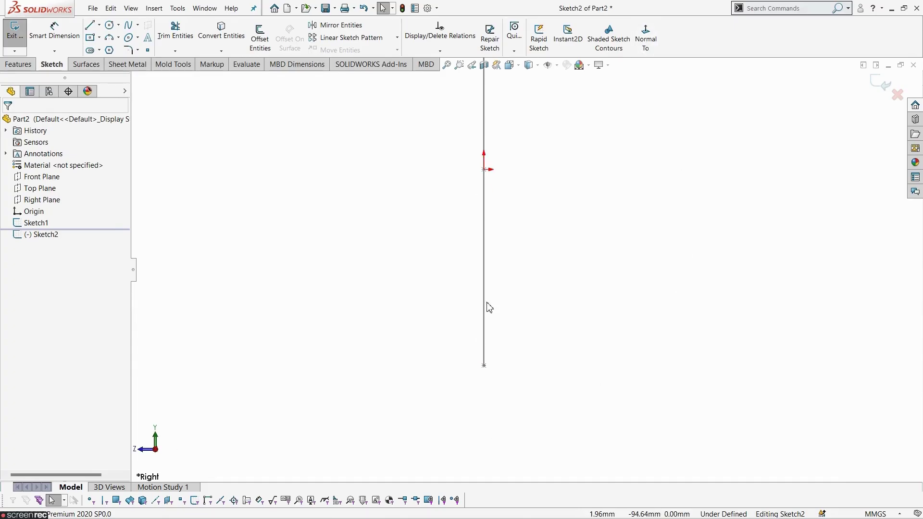
# Step: Sketch a three-sided inscribed-circle polygon centred near the spline's lower endpoint, with sides about 77 mm long and a roughly level base
pyautogui.click(110, 50)
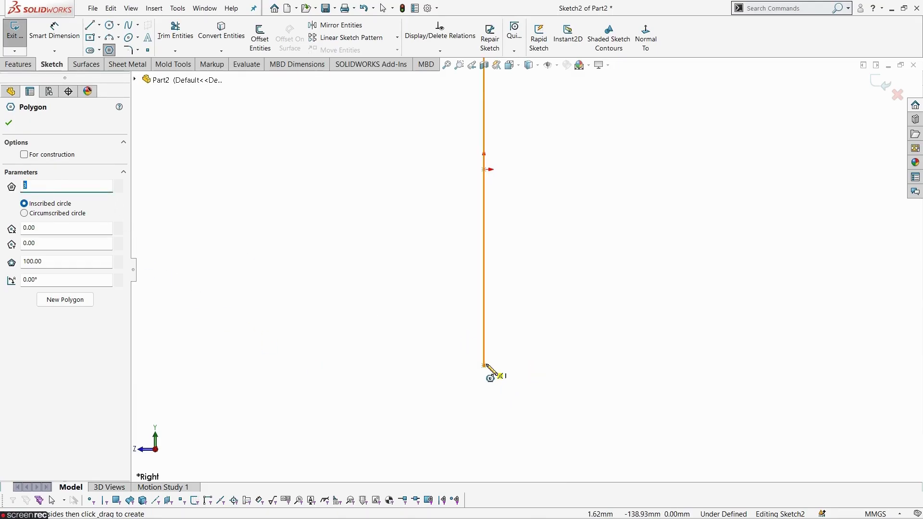
pyautogui.moveTo(484, 365); pyautogui.dragTo(538, 396)
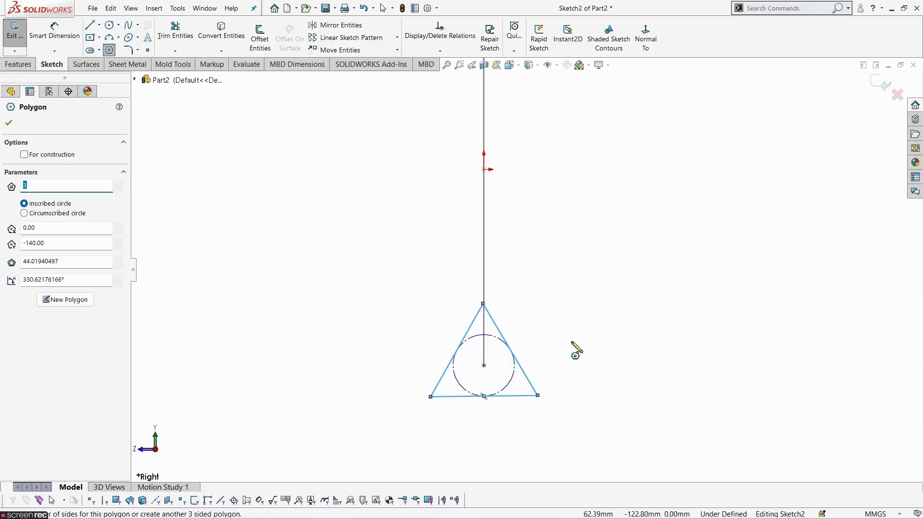
pyautogui.press('Escape')
# Step: Pull the triangle's centre off the spline's lower endpoint and add a coincident relation between the two points
pyautogui.moveTo(573, 346)
pyautogui.mouseDown(button='middle')
pyautogui.moveTo(538, 355)
pyautogui.moveTo(531, 392)
pyautogui.mouseUp(button='middle')
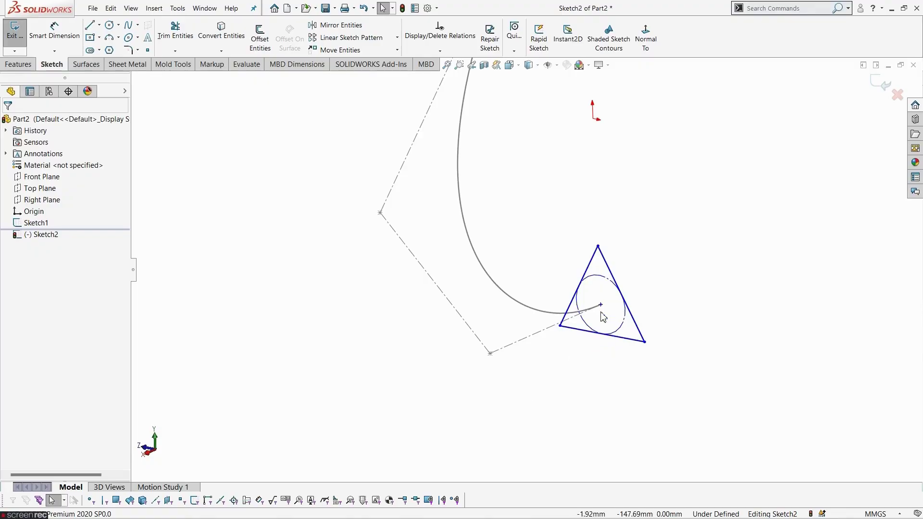
pyautogui.moveTo(600, 306); pyautogui.dragTo(610, 297)
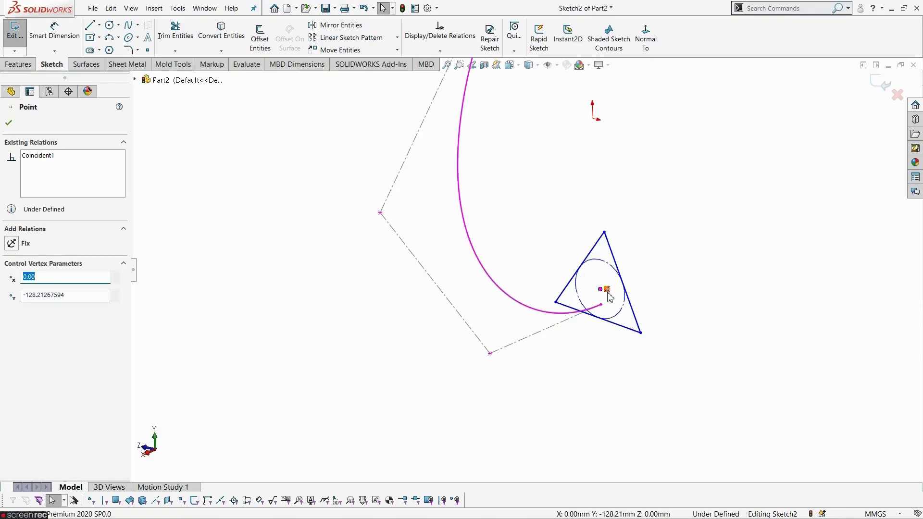
pyautogui.keyDown('ctrl'); pyautogui.click(601, 306); pyautogui.keyUp('ctrl')
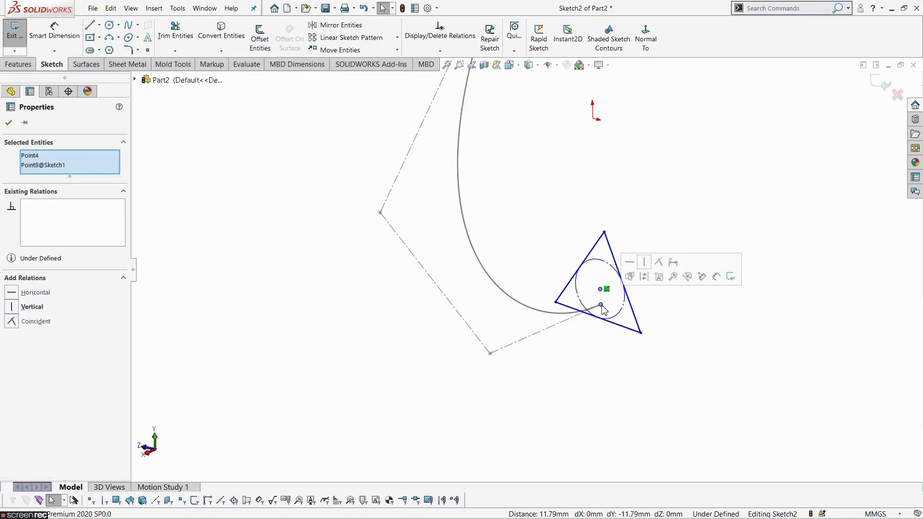
pyautogui.click(658, 263)
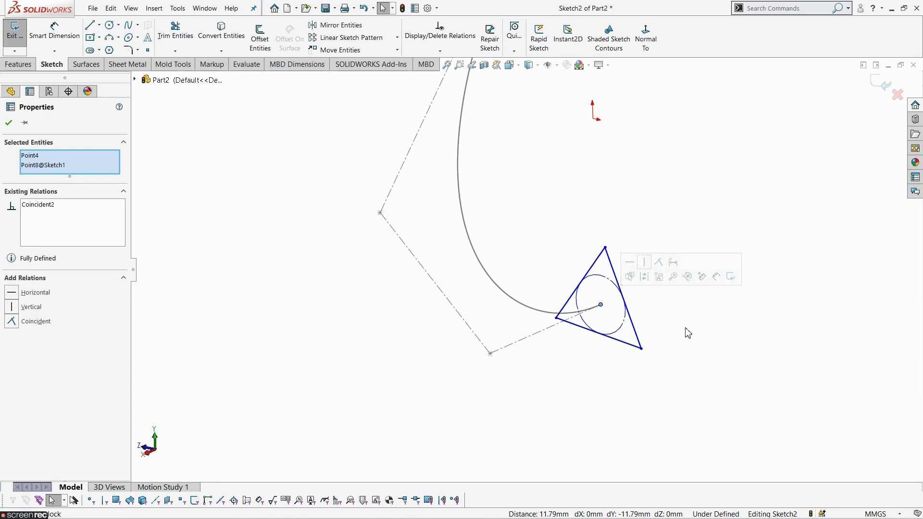
pyautogui.click(687, 332)
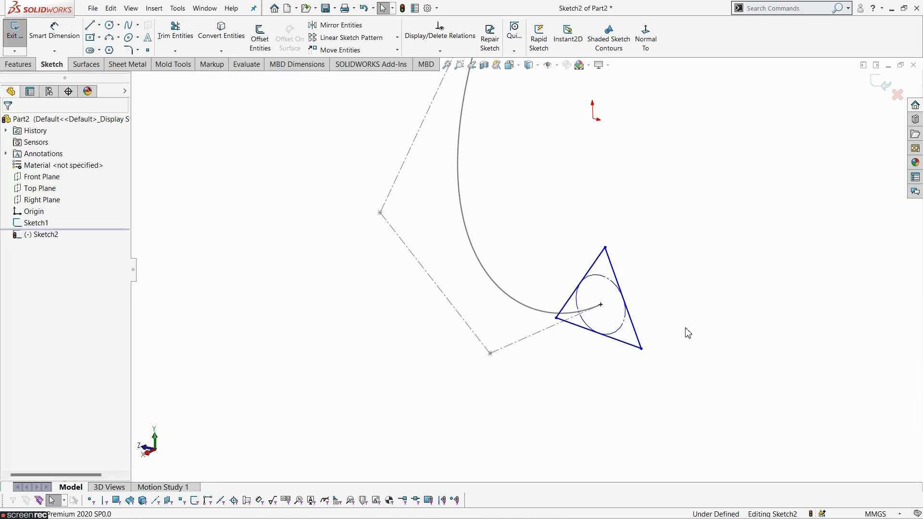
# Step: Add a horizontal relation to the triangle's base line
pyautogui.click(624, 346)
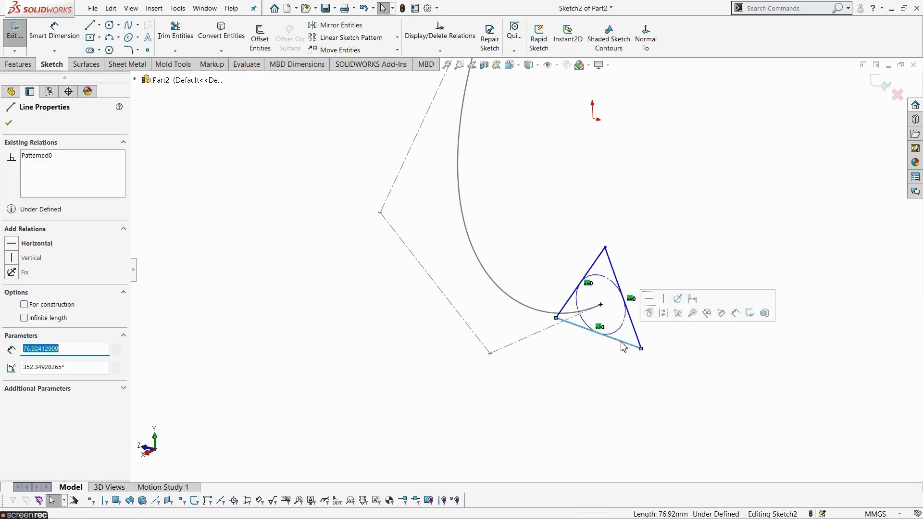
pyautogui.click(649, 298)
pyautogui.click(653, 231)
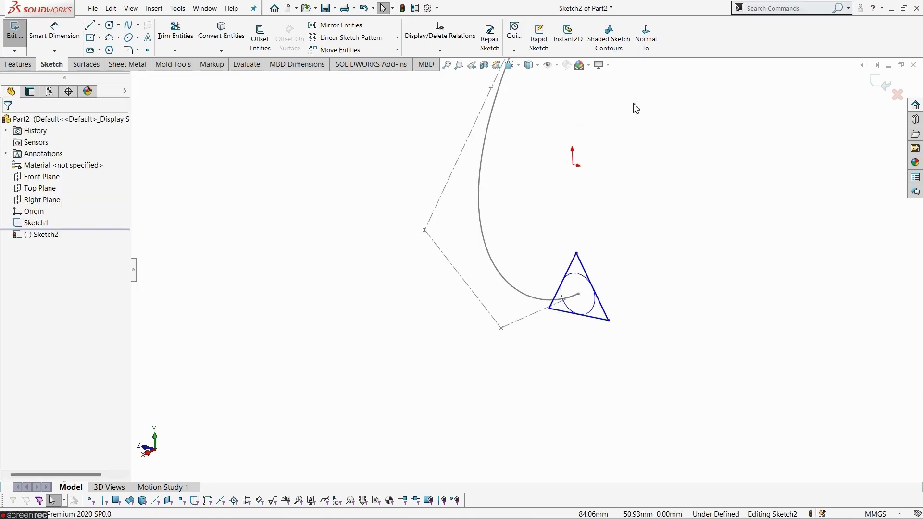
# Step: View the sketch plane head-on and dimension the length of the triangle's base as 130 mm
pyautogui.click(645, 37)
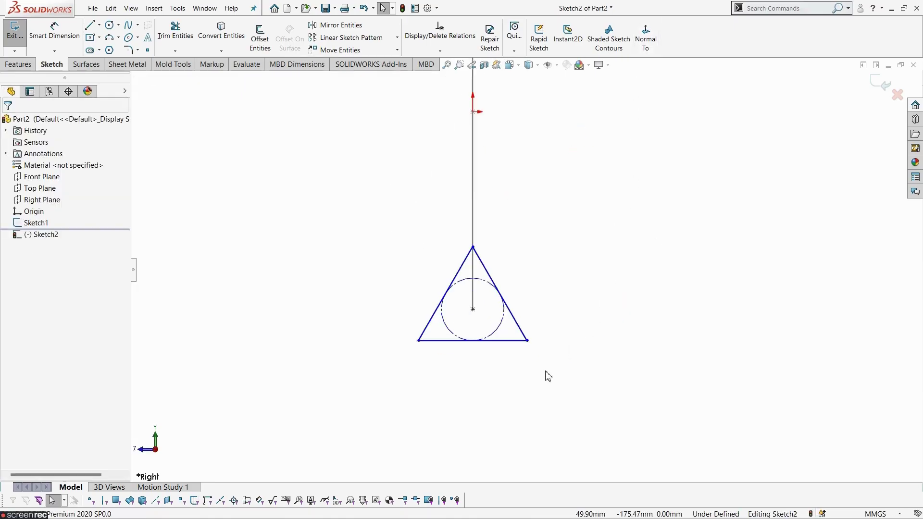
pyautogui.click(65, 36)
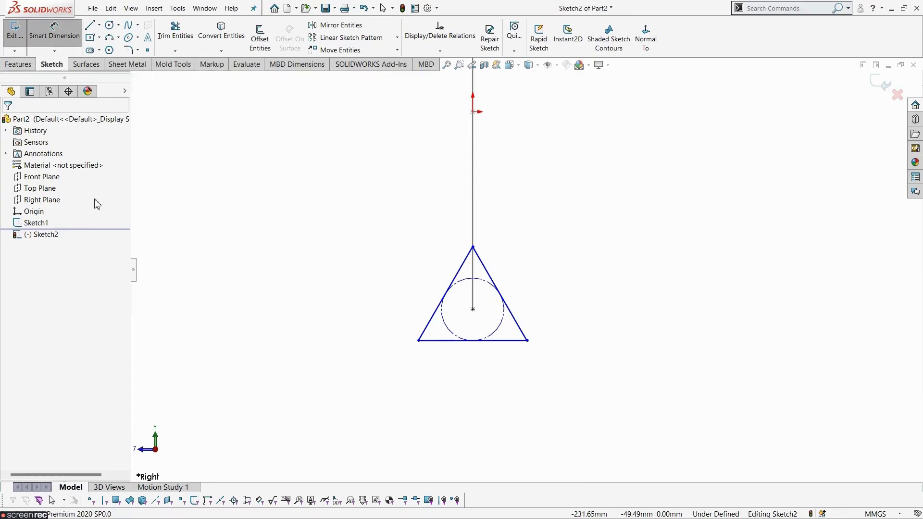
pyautogui.click(500, 343)
pyautogui.click(484, 389)
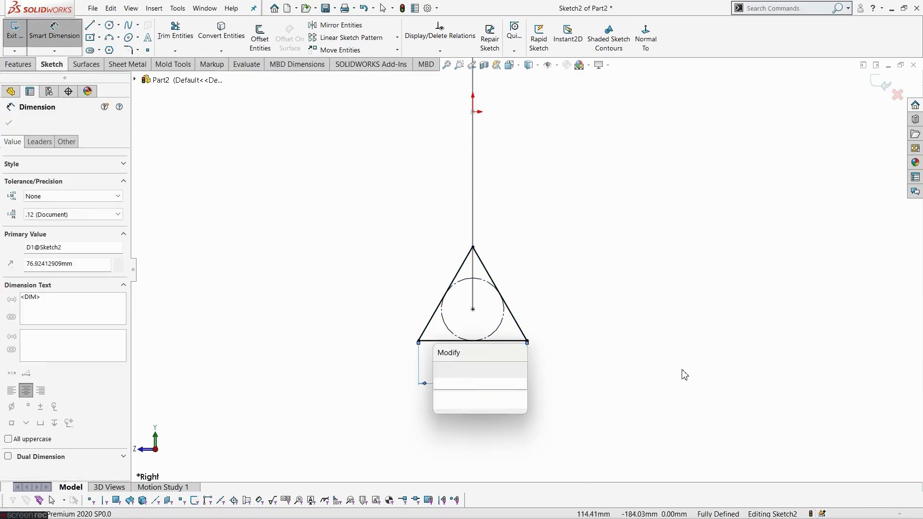
pyautogui.write('130')
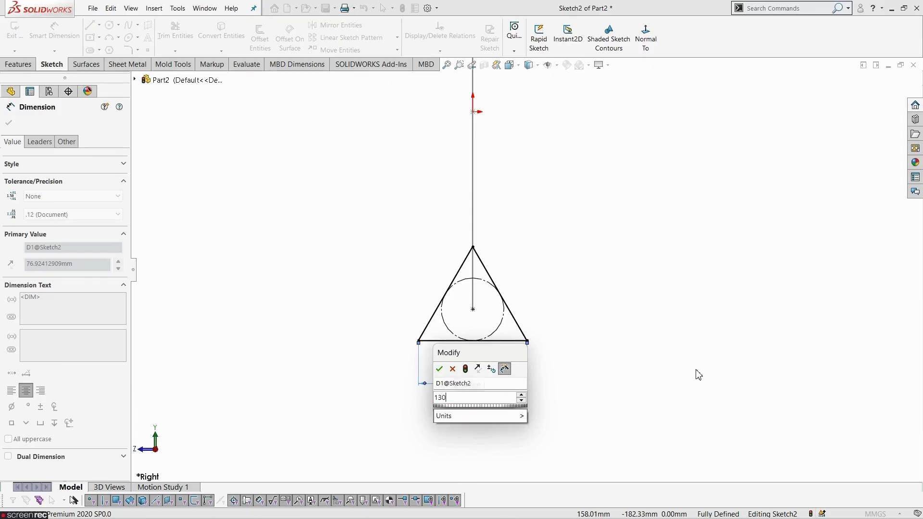
pyautogui.press('Return')
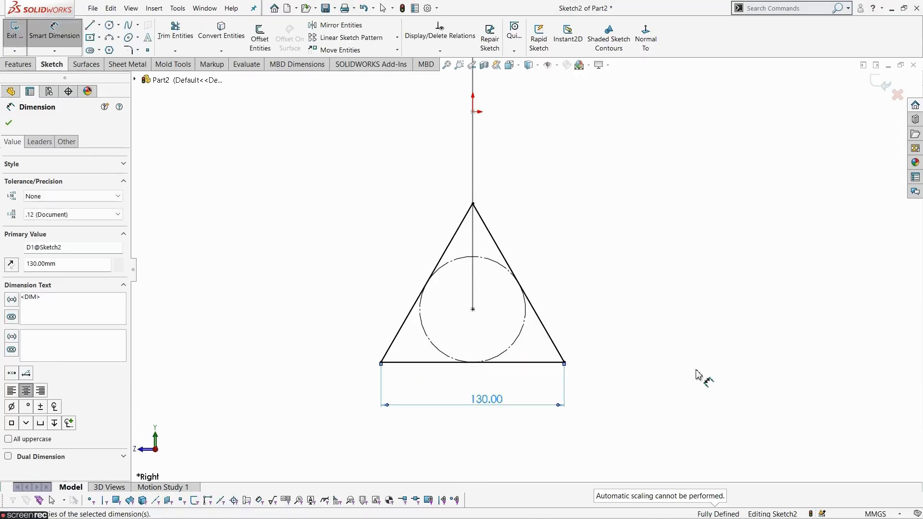
pyautogui.press('Escape')
pyautogui.scroll(3, 632, 325)
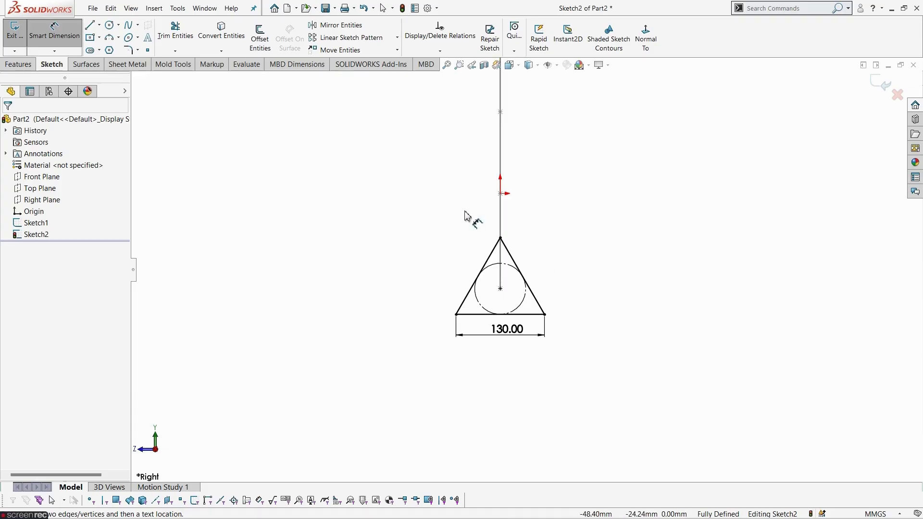
pyautogui.press('Escape')
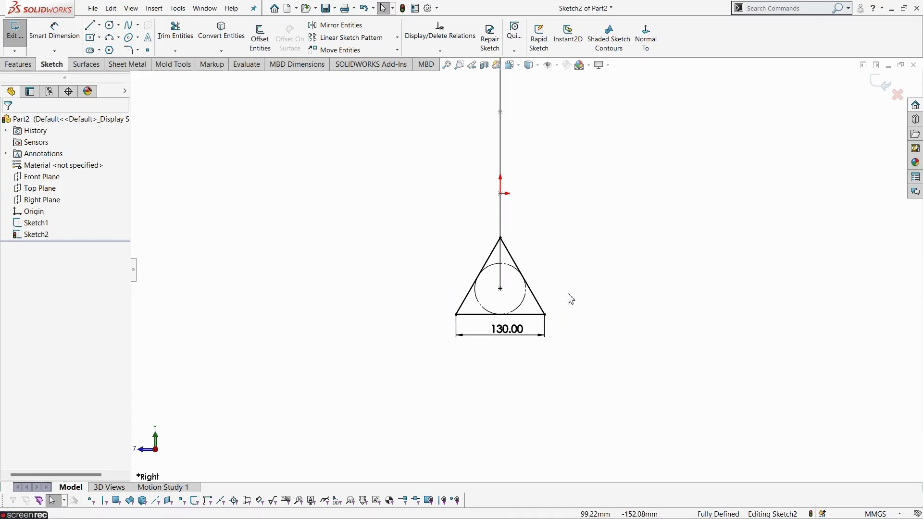
# Step: Select the chain of all three triangle sides and convert them to construction geometry
pyautogui.rightClick(513, 258)
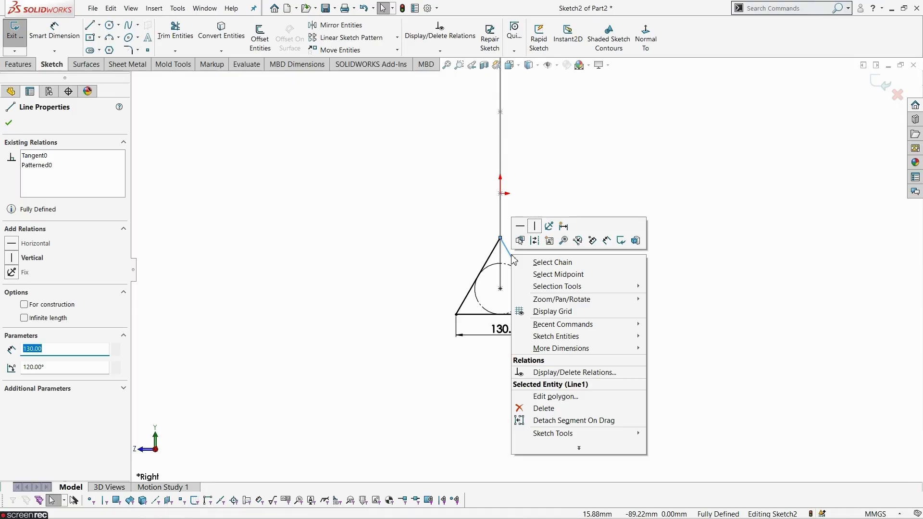
pyautogui.click(533, 267)
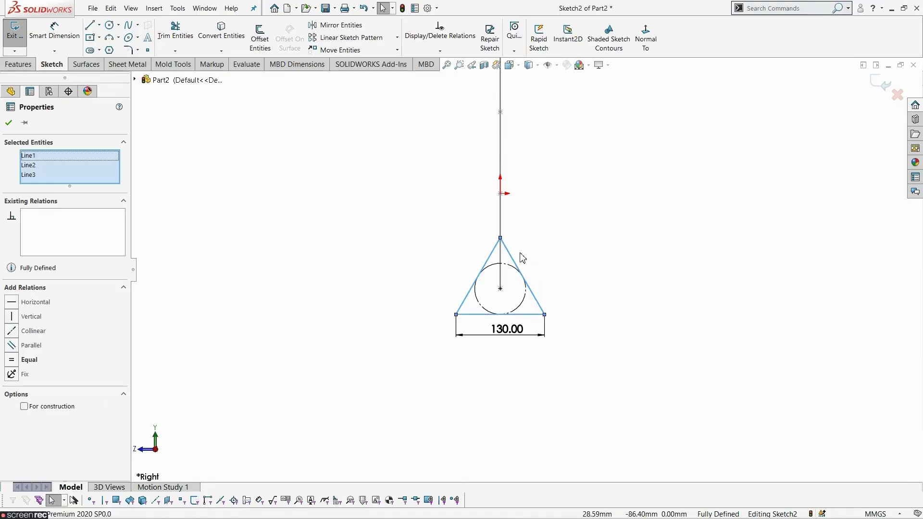
pyautogui.scroll(-2, 511, 251)
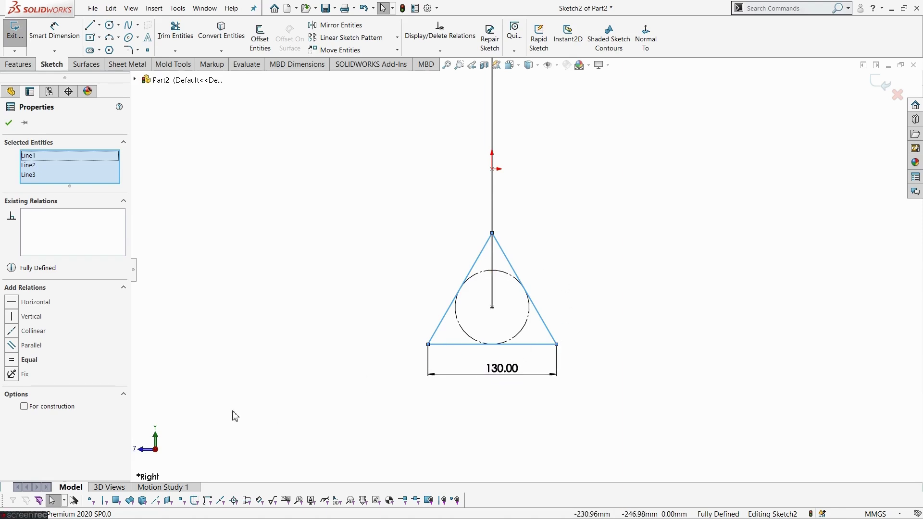
pyautogui.click(25, 407)
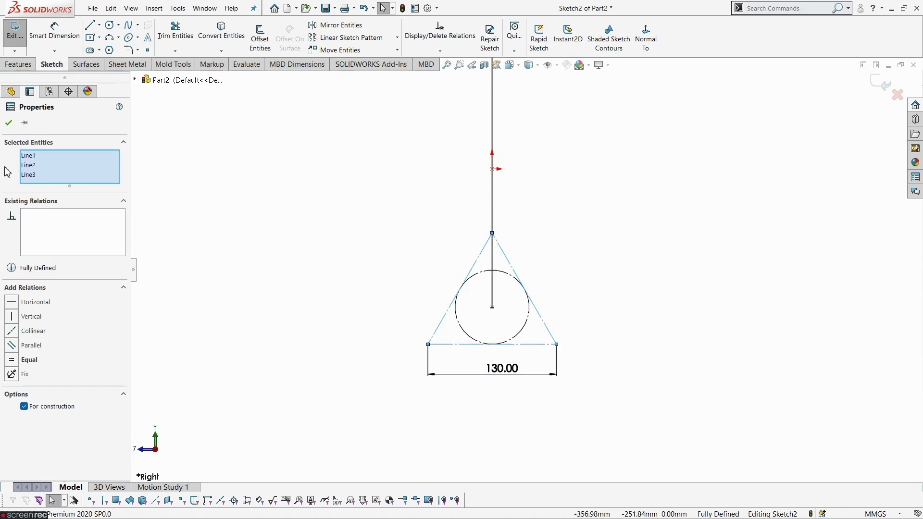
pyautogui.click(8, 123)
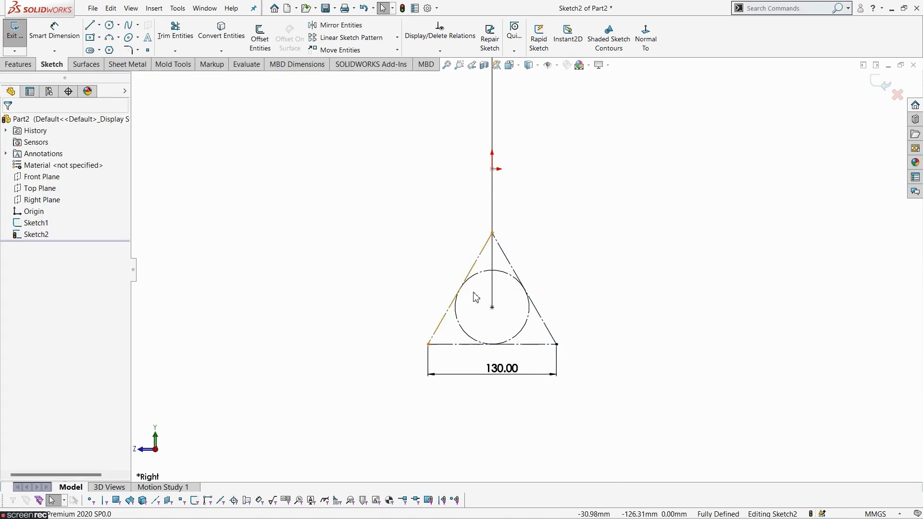
# Step: Draw a three-point arc from the triangle's lower-left corner to its apex, bowing slightly inward from the side
pyautogui.scroll(-2, 519, 290)
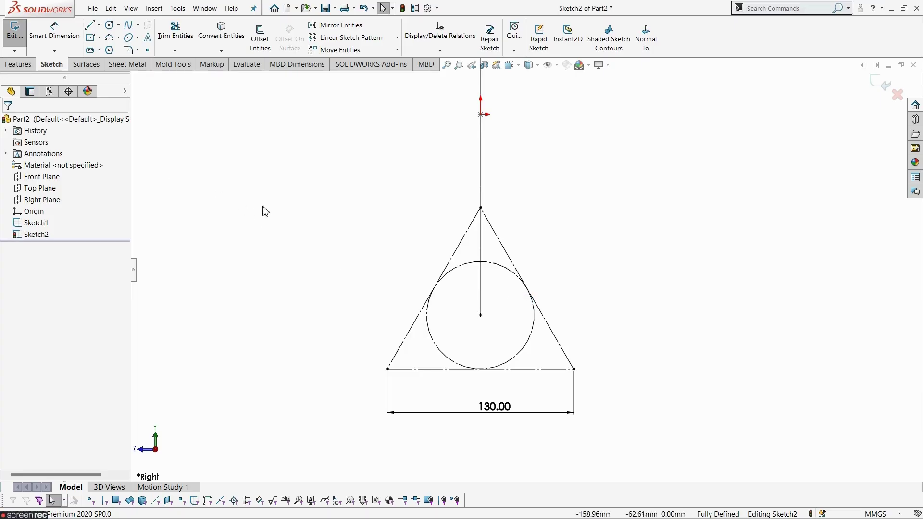
pyautogui.click(109, 41)
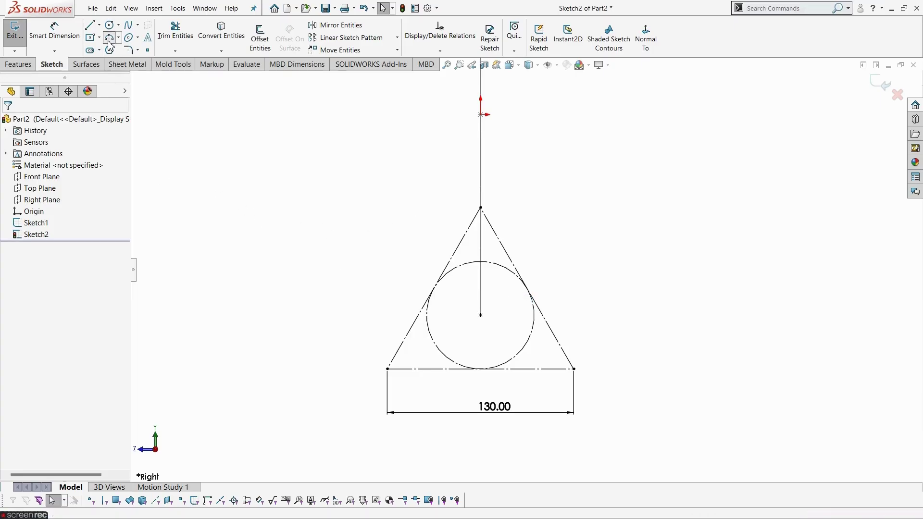
pyautogui.click(387, 369)
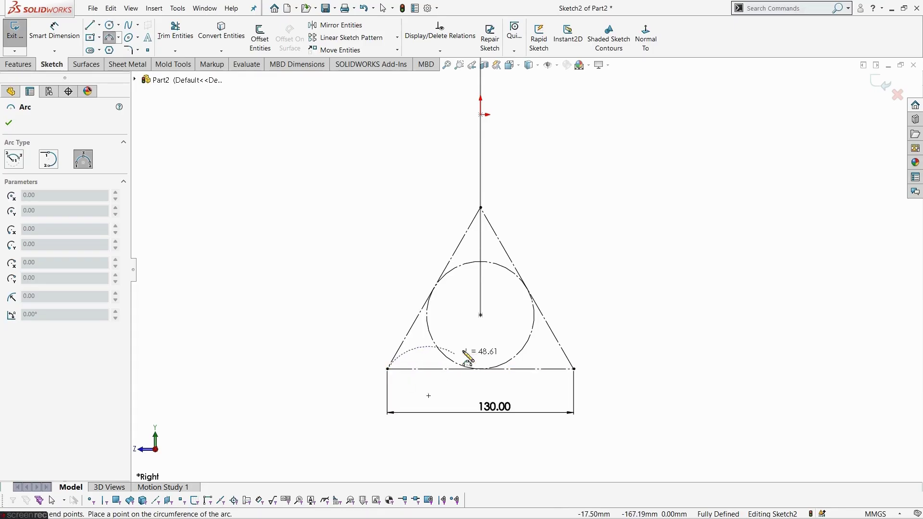
pyautogui.click(480, 208)
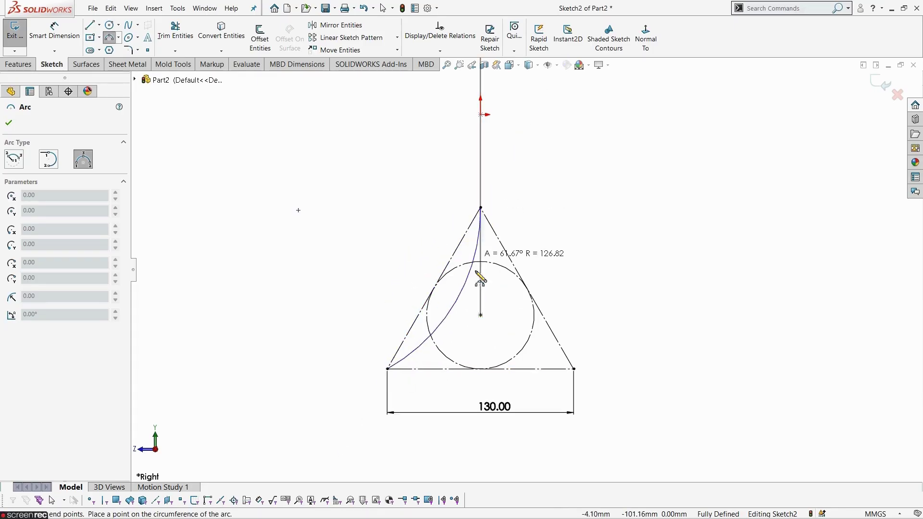
pyautogui.scroll(-3, 450, 315)
pyautogui.click(447, 287)
pyautogui.press('Escape')
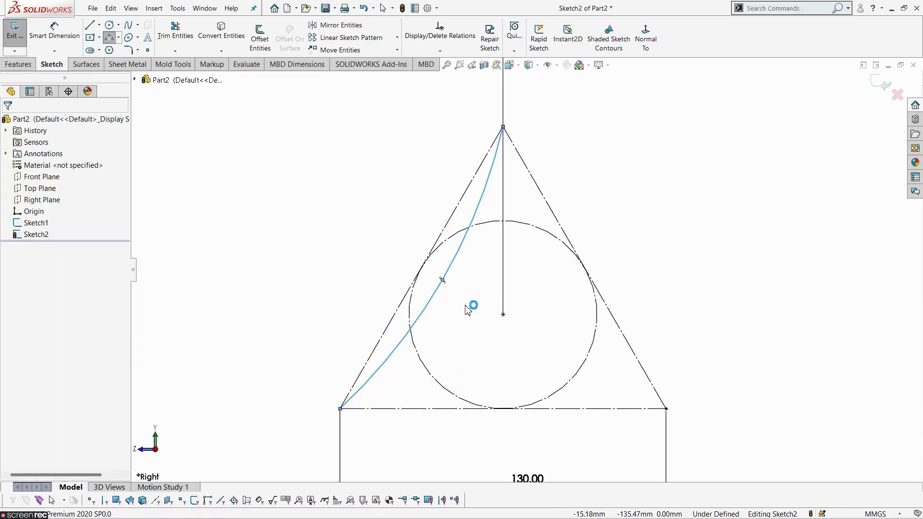
# Step: Draw a centerline about 9.7 mm long from the arc to the midpoint of the triangle's left side, perpendicular to that side
pyautogui.scroll(3, 332, 269)
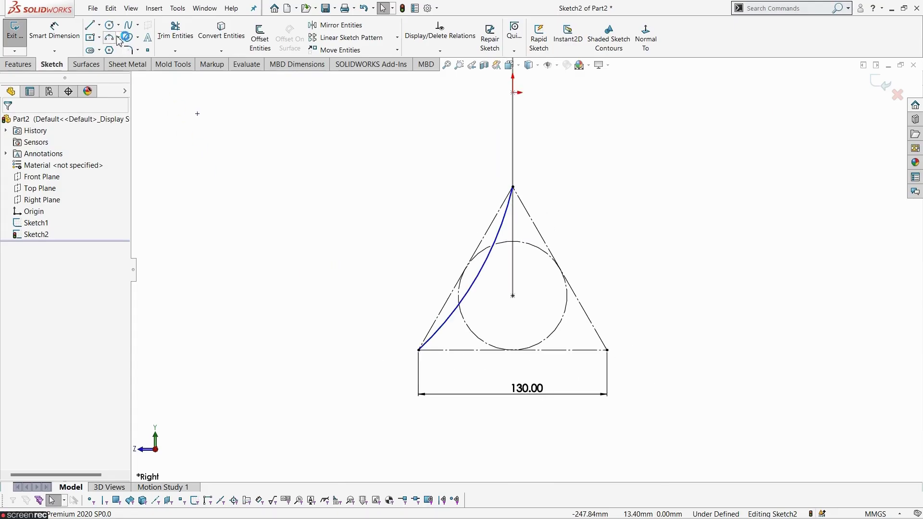
pyautogui.click(100, 25)
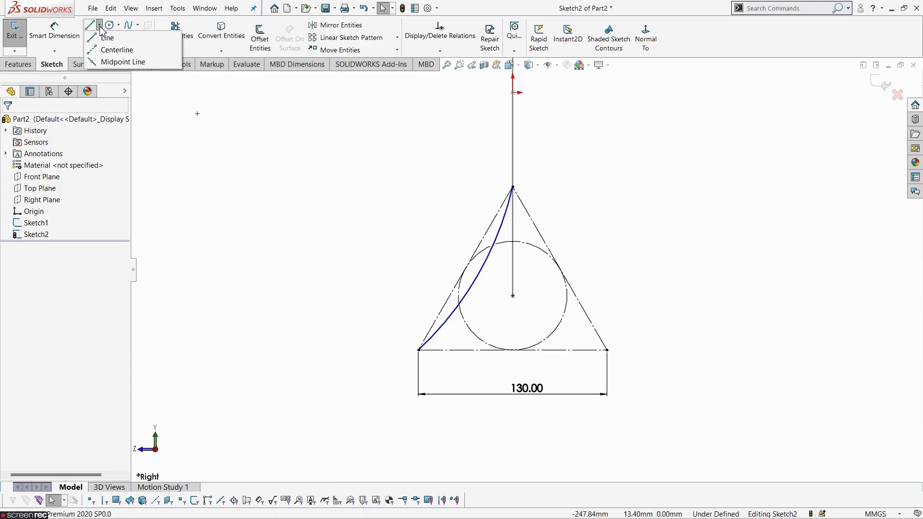
pyautogui.click(116, 50)
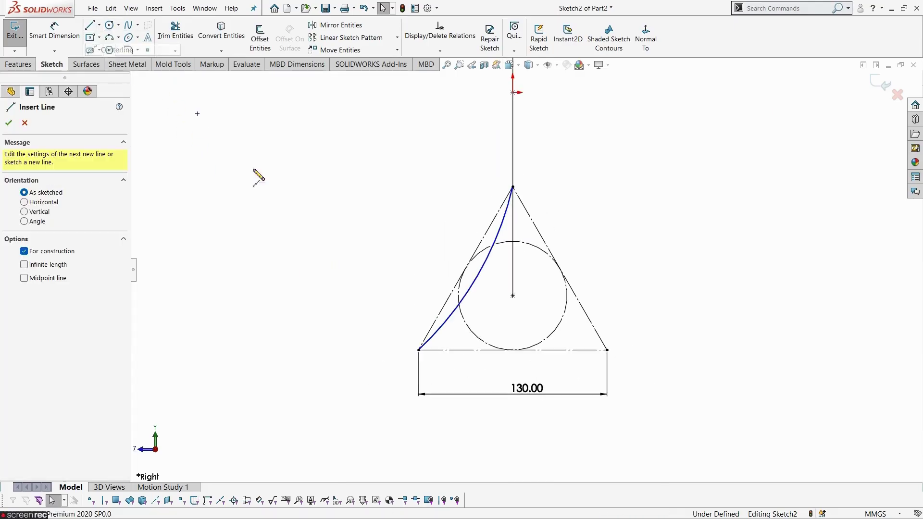
pyautogui.click(478, 275)
pyautogui.scroll(-3, 478, 275)
pyautogui.click(466, 269)
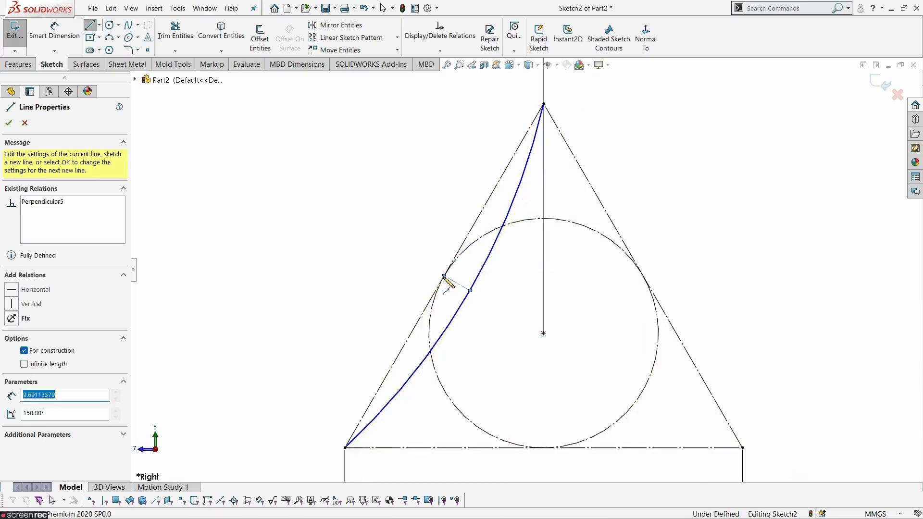
pyautogui.press('Escape')
# Step: Dimension the length of the short centerline between the arc and the triangle's left side as 10 mm
pyautogui.press('f')
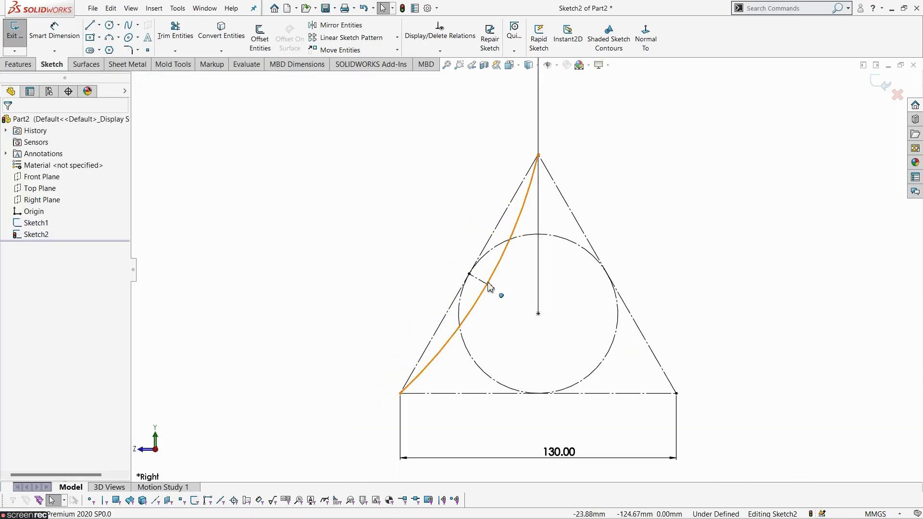
pyautogui.click(54, 32)
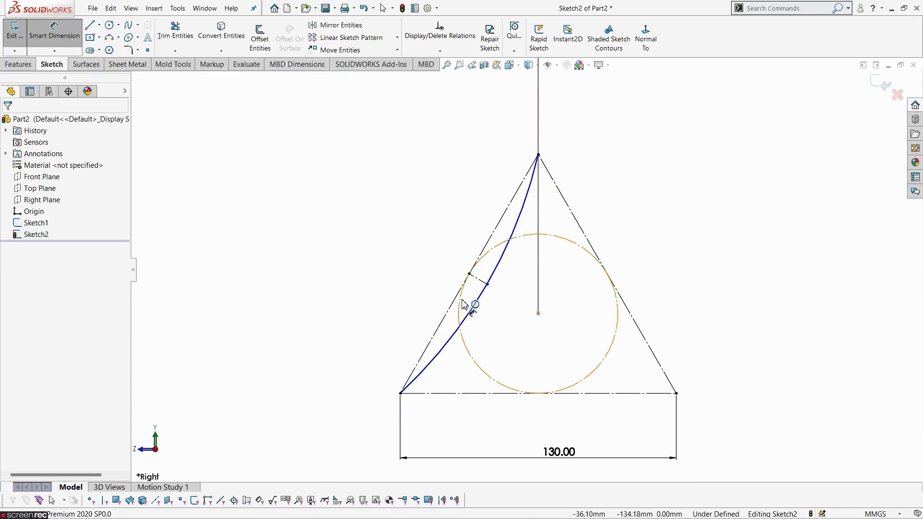
pyautogui.click(478, 279)
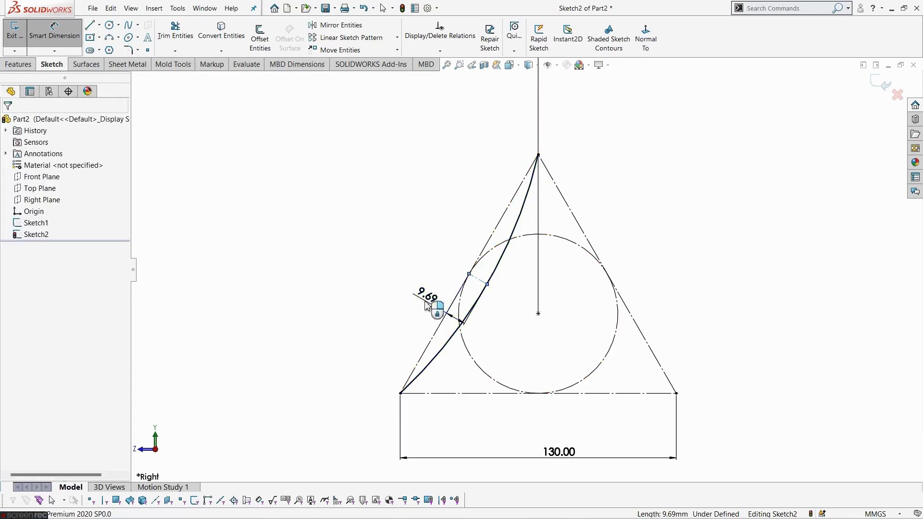
pyautogui.click(425, 307)
pyautogui.write('10')
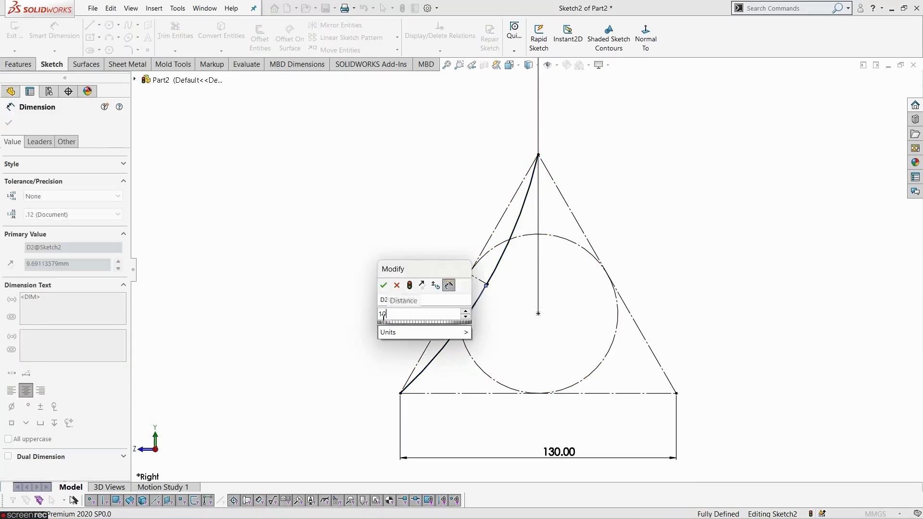
pyautogui.press('Return')
pyautogui.click(322, 264)
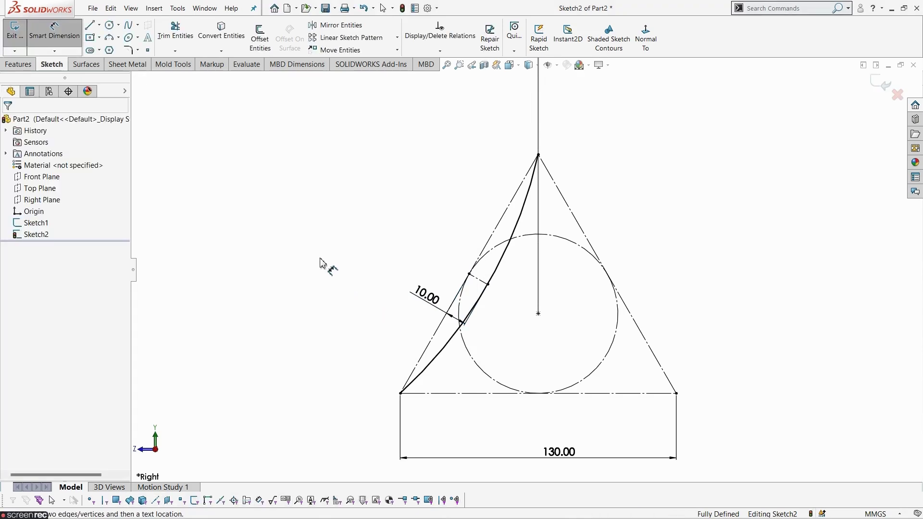
# Step: Start a circular sketch pattern with the triangle's inward-bowing side arc as the entity to pattern
pyautogui.press('f')
pyautogui.press('Escape')
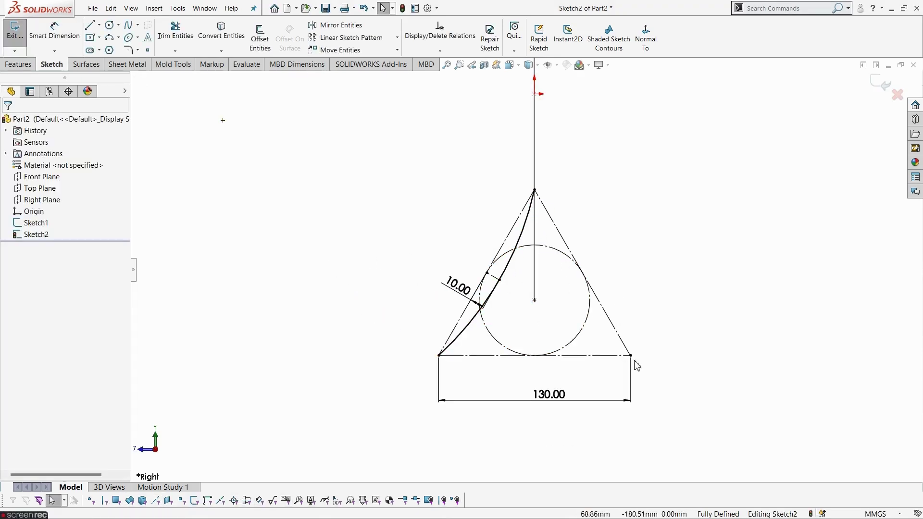
pyautogui.scroll(2, 557, 332)
pyautogui.scroll(-2, 600, 238)
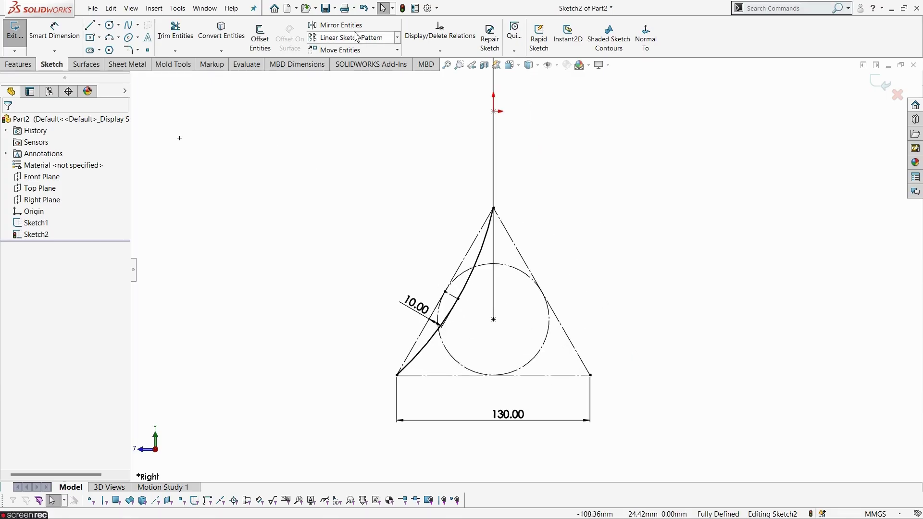
pyautogui.click(397, 38)
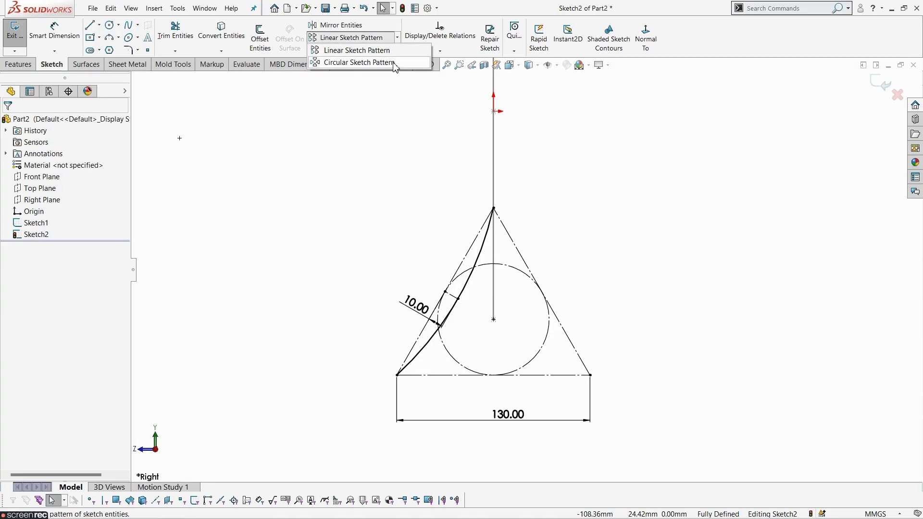
pyautogui.click(394, 63)
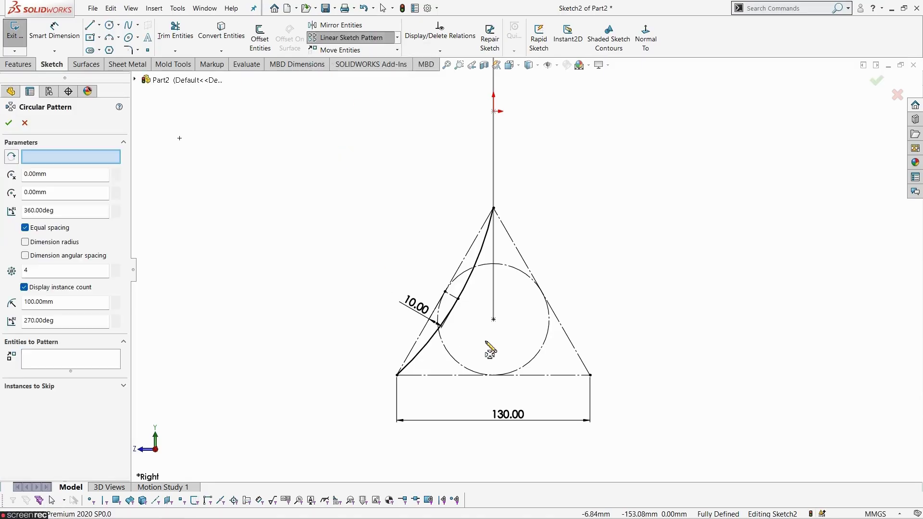
pyautogui.scroll(1, 493, 353)
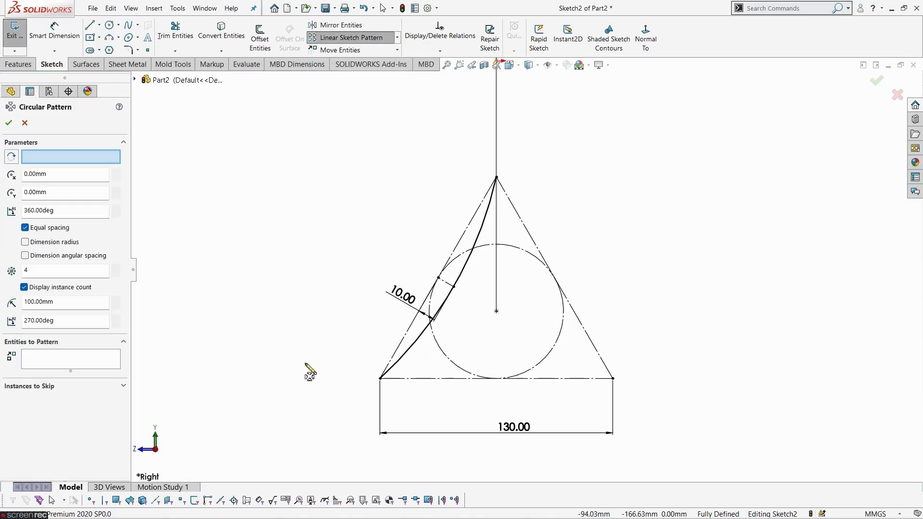
pyautogui.click(106, 370)
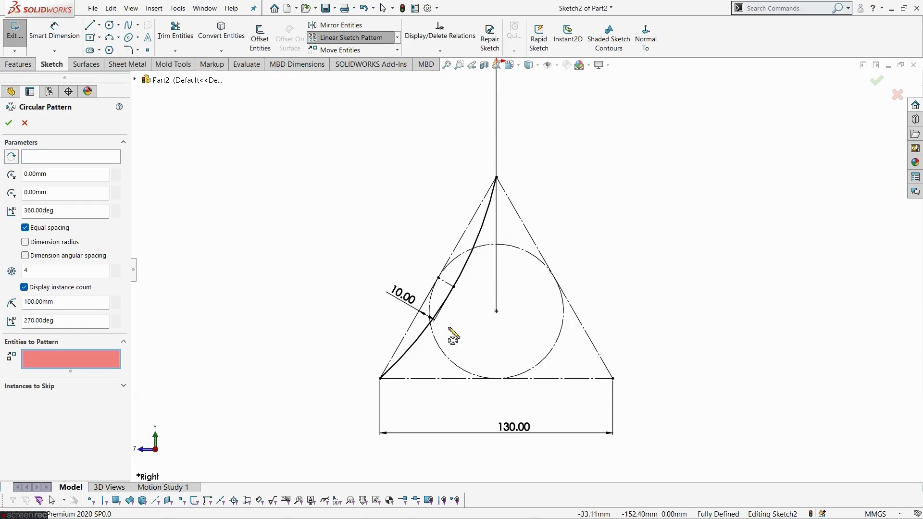
pyautogui.click(466, 277)
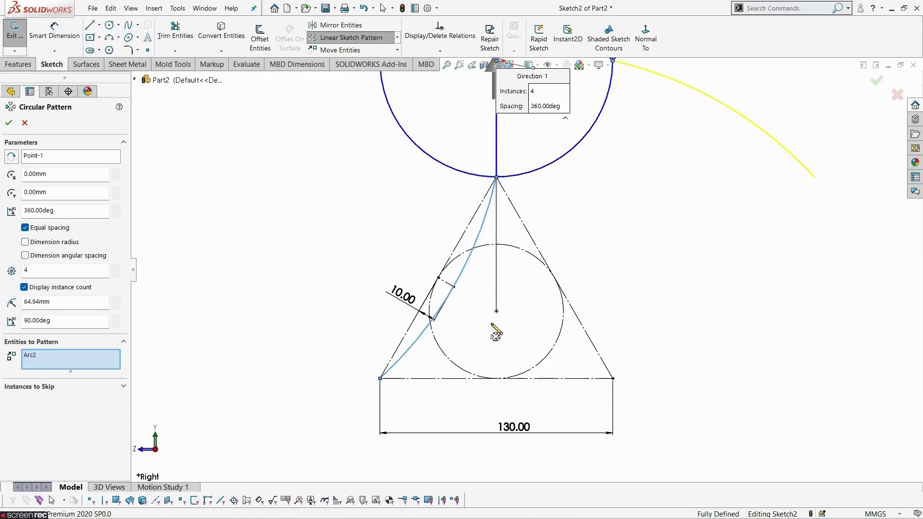
# Step: Move the pattern center onto the inscribed circle's center and create 3 equally spaced instances over 360 degrees
pyautogui.scroll(3, 494, 327)
pyautogui.scroll(-2, 563, 164)
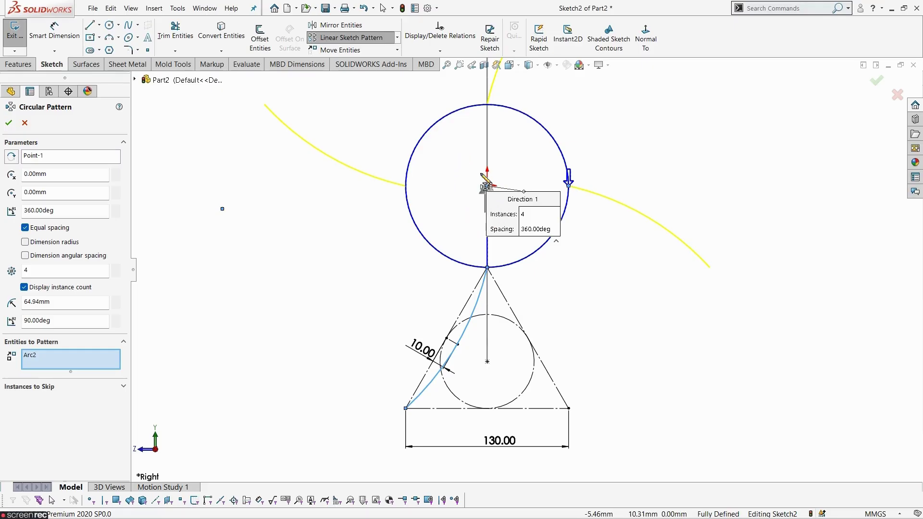
pyautogui.moveTo(488, 189); pyautogui.dragTo(488, 367)
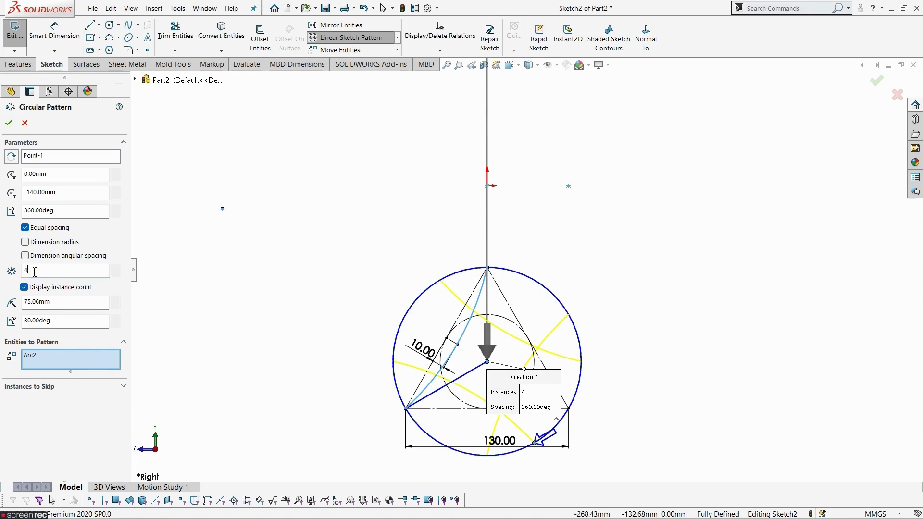
pyautogui.click(116, 275)
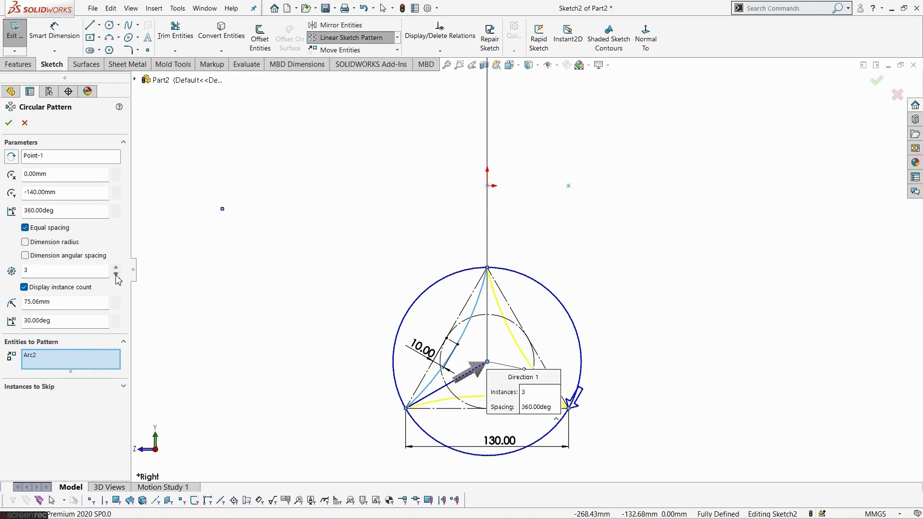
pyautogui.scroll(-2, 303, 409)
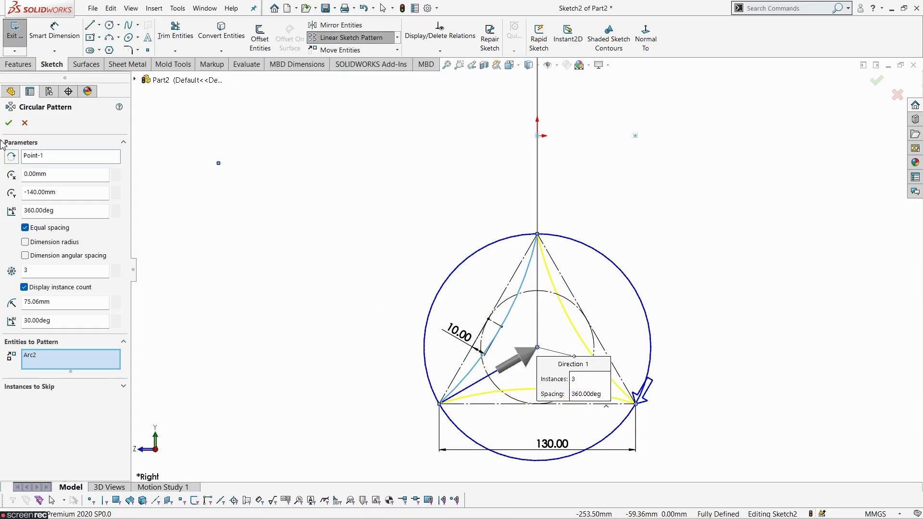
pyautogui.click(9, 124)
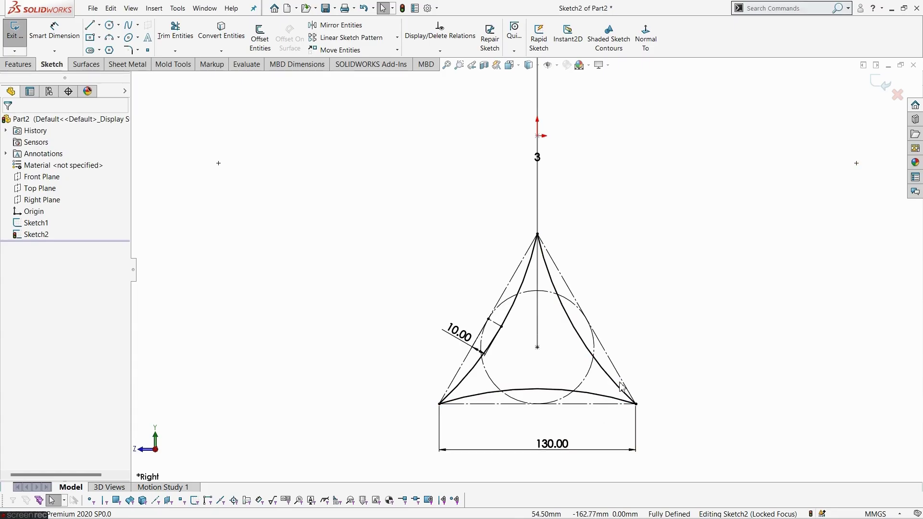
# Step: Add a 10 mm sketch fillet between the two arcs meeting at the triangle's apex, keeping constrained corners
pyautogui.scroll(2, 631, 389)
pyautogui.scroll(-2, 607, 276)
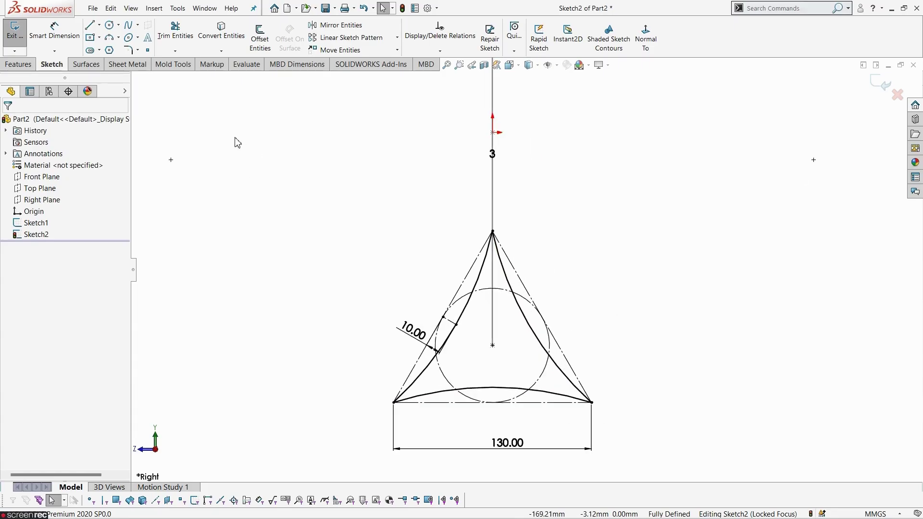
pyautogui.click(128, 50)
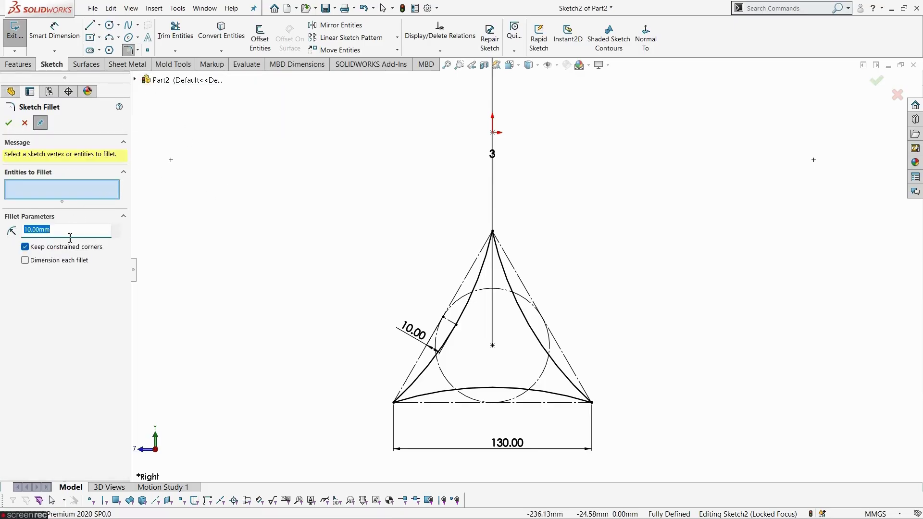
pyautogui.click(57, 196)
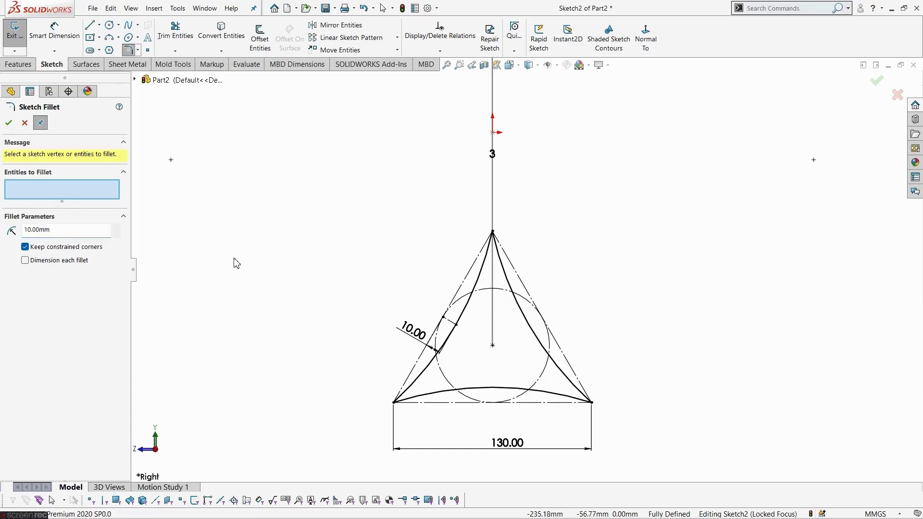
pyautogui.click(482, 270)
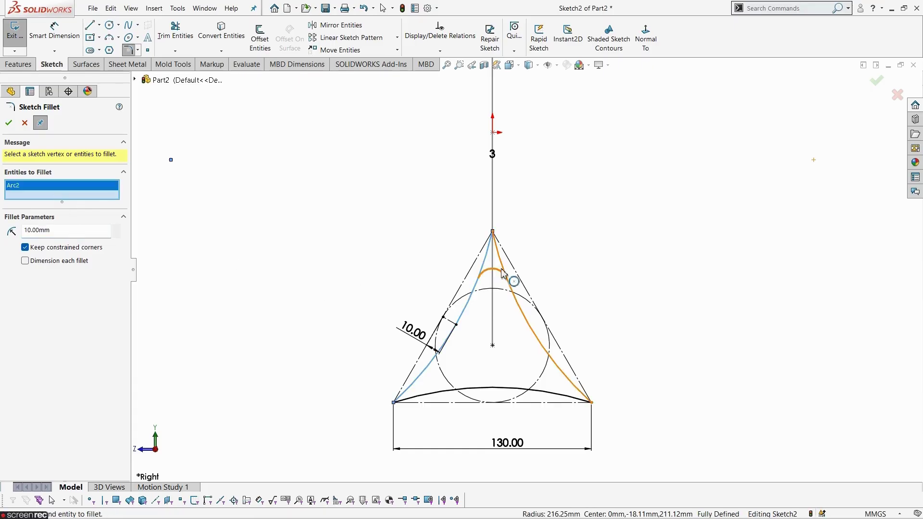
pyautogui.click(502, 273)
pyautogui.click(495, 278)
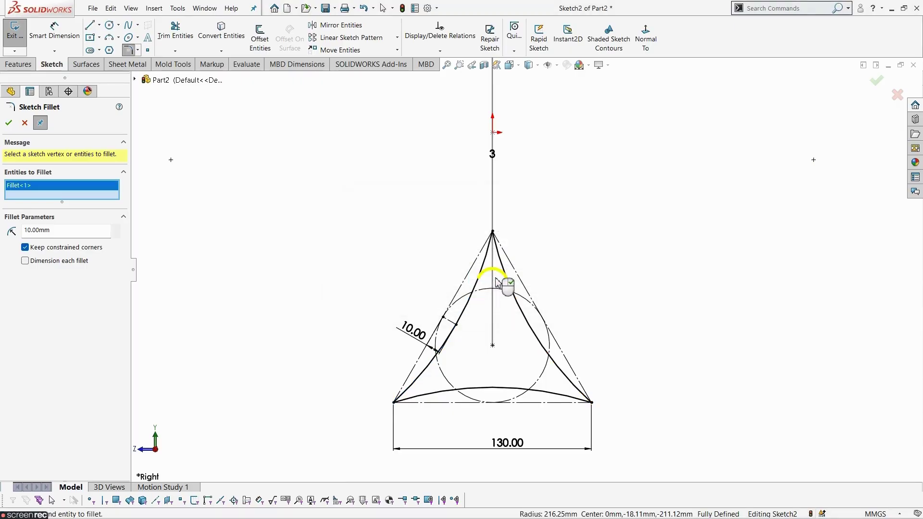
# Step: Fillet the triangle's two base corners at 10 mm, allowing the affected relations to be deleted, and apply all three fillets
pyautogui.click(572, 388)
pyautogui.click(566, 395)
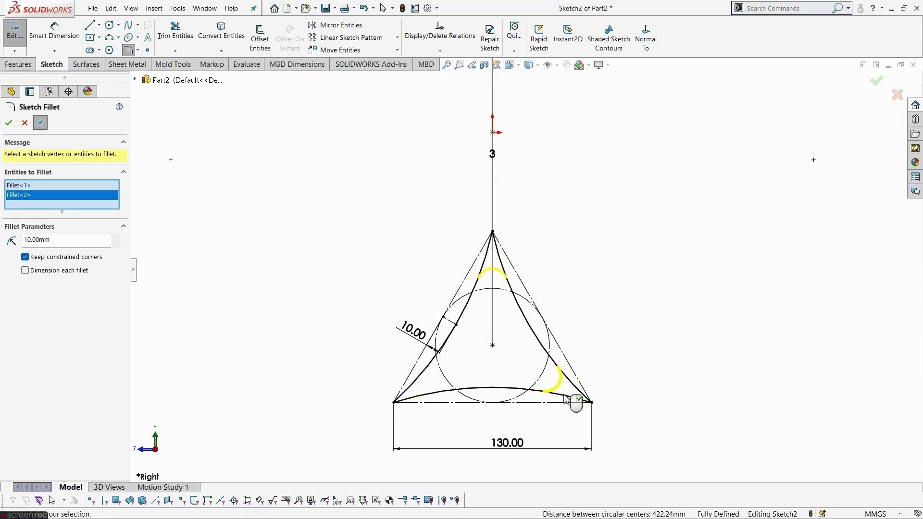
pyautogui.click(431, 393)
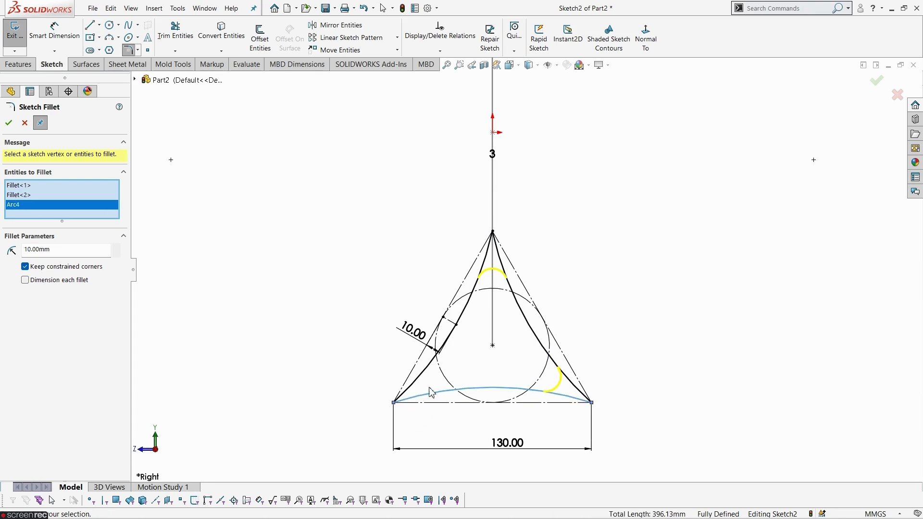
pyautogui.click(419, 385)
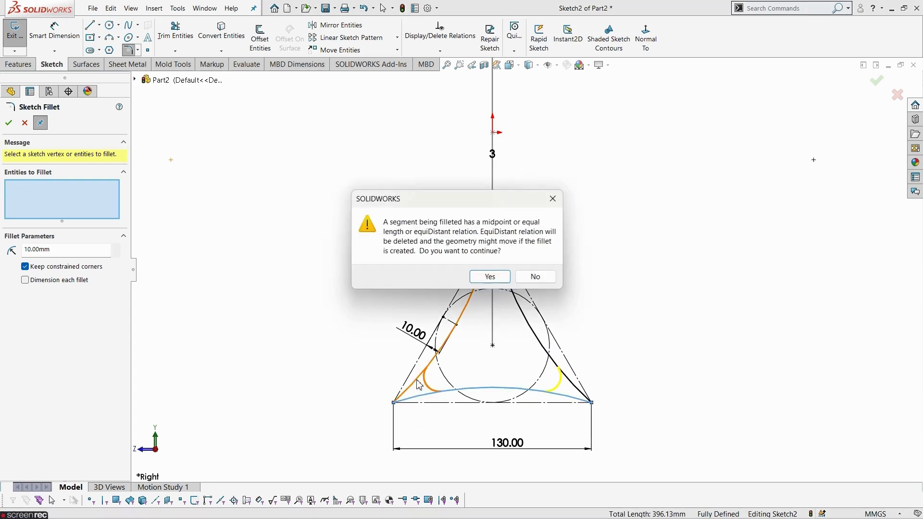
pyautogui.click(489, 276)
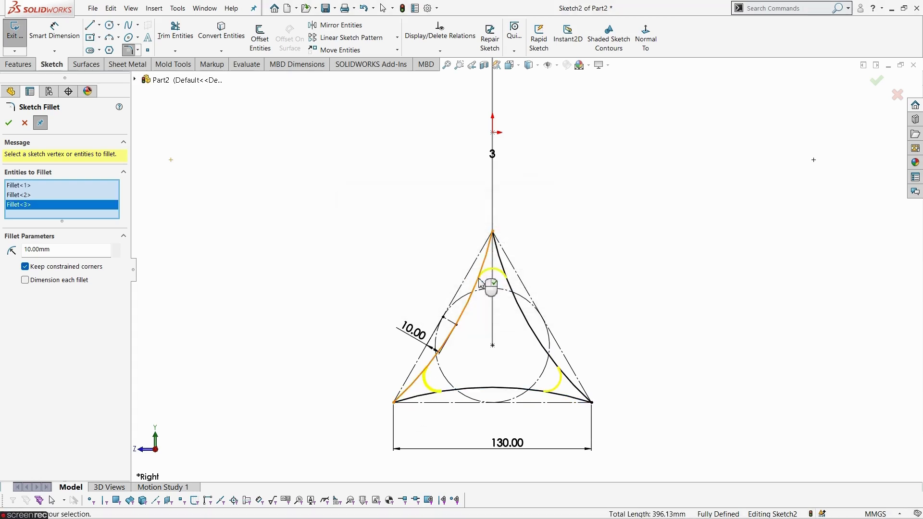
pyautogui.click(6, 125)
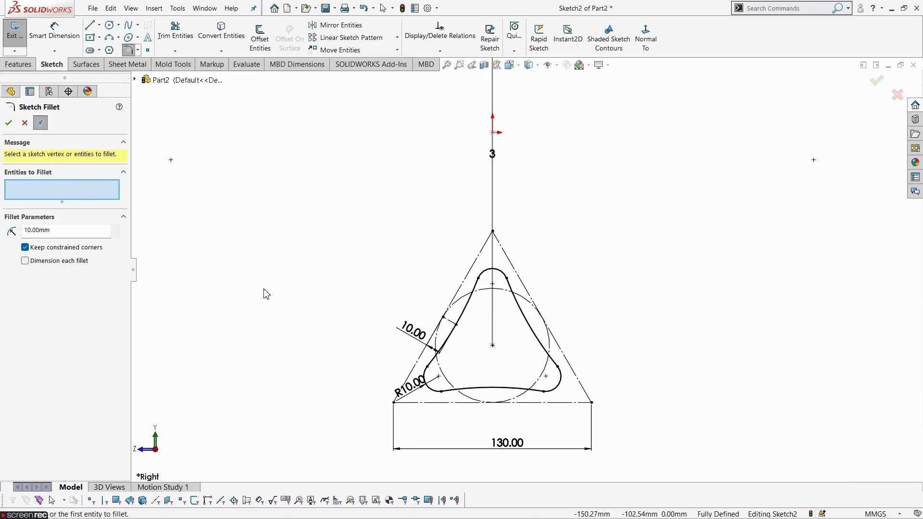
pyautogui.press('Escape')
# Step: Exit the triangular profile sketch and orbit to see it together with the spline path
pyautogui.scroll(2, 544, 416)
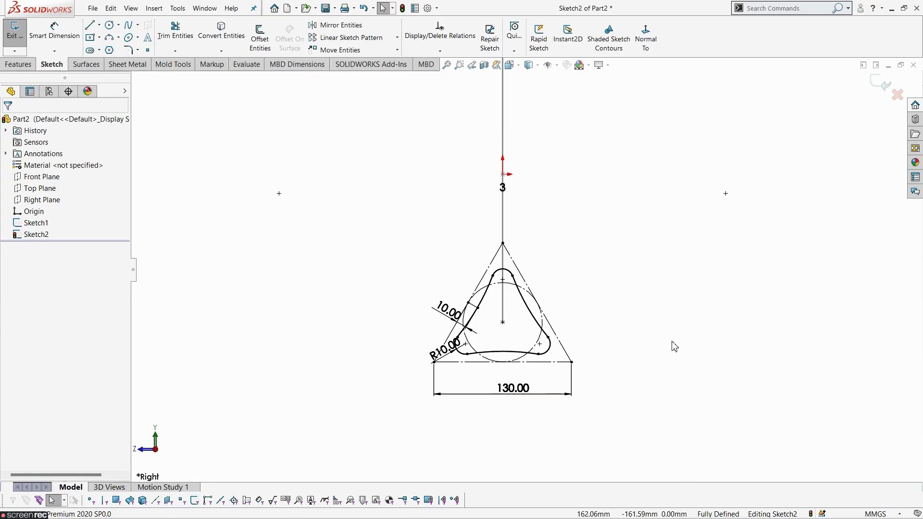
pyautogui.click(874, 83)
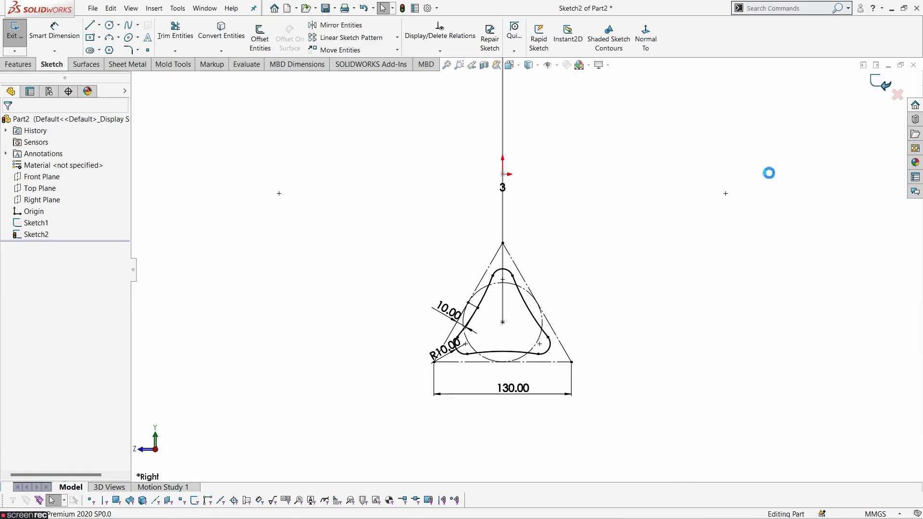
pyautogui.moveTo(603, 334)
pyautogui.mouseDown(button='middle')
pyautogui.moveTo(571, 329)
pyautogui.moveTo(523, 346)
pyautogui.moveTo(612, 347)
pyautogui.moveTo(729, 366)
pyautogui.moveTo(752, 402)
pyautogui.moveTo(597, 391)
pyautogui.moveTo(485, 310)
pyautogui.mouseUp(button='middle')
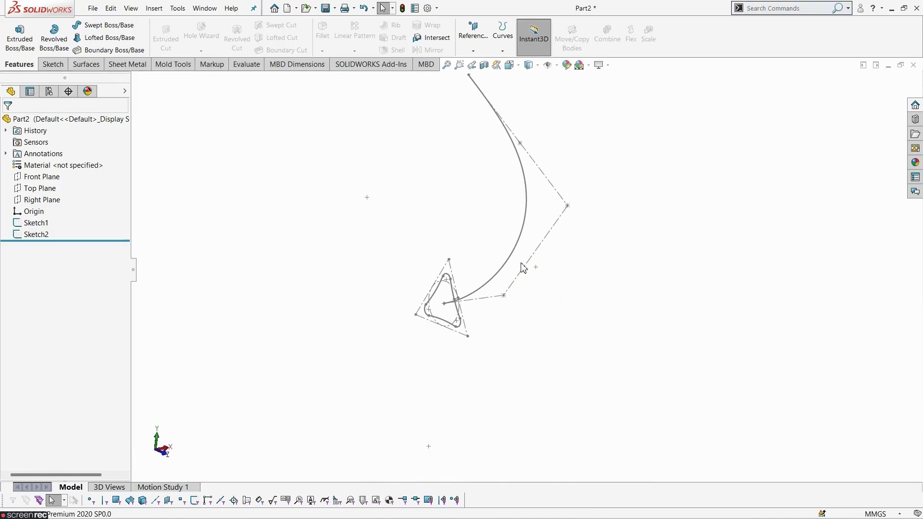
pyautogui.scroll(2, 501, 298)
pyautogui.scroll(-2, 504, 144)
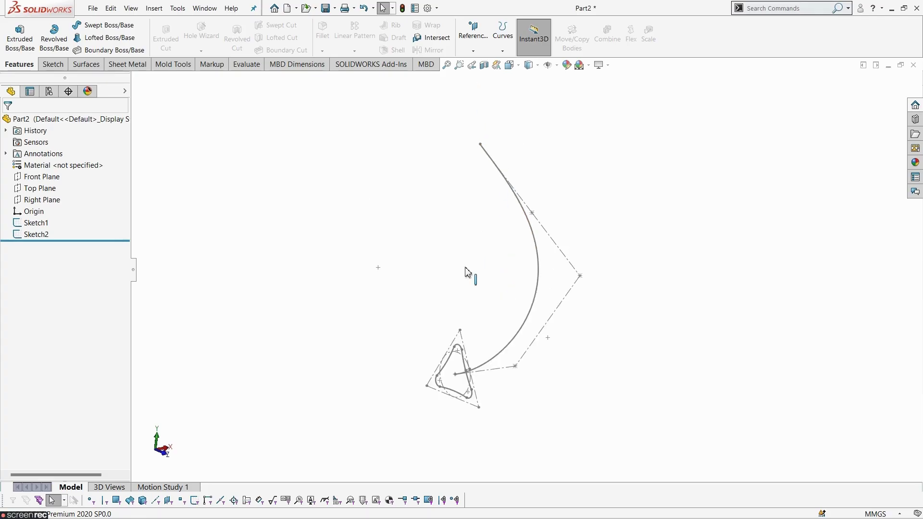
# Step: Start a Swept Boss/Base with the rounded triangle sketch as profile and the spline sketch as path
pyautogui.click(116, 25)
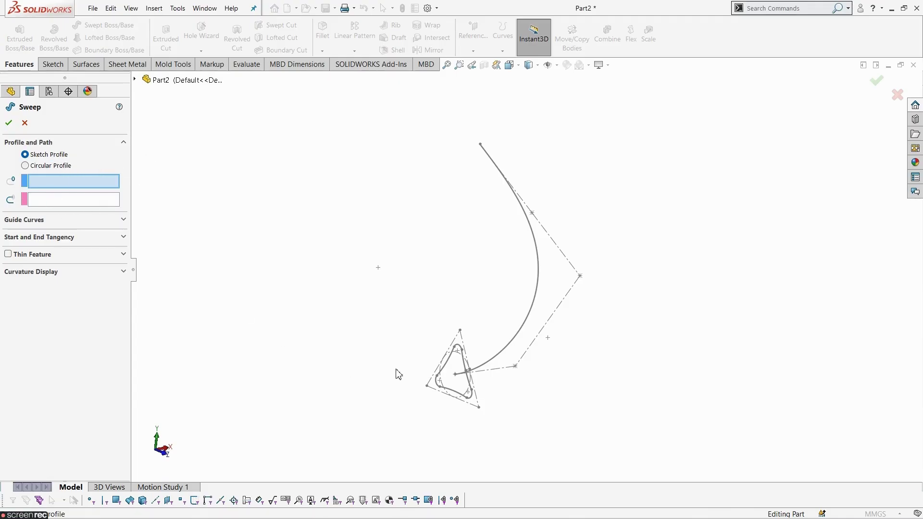
pyautogui.click(455, 395)
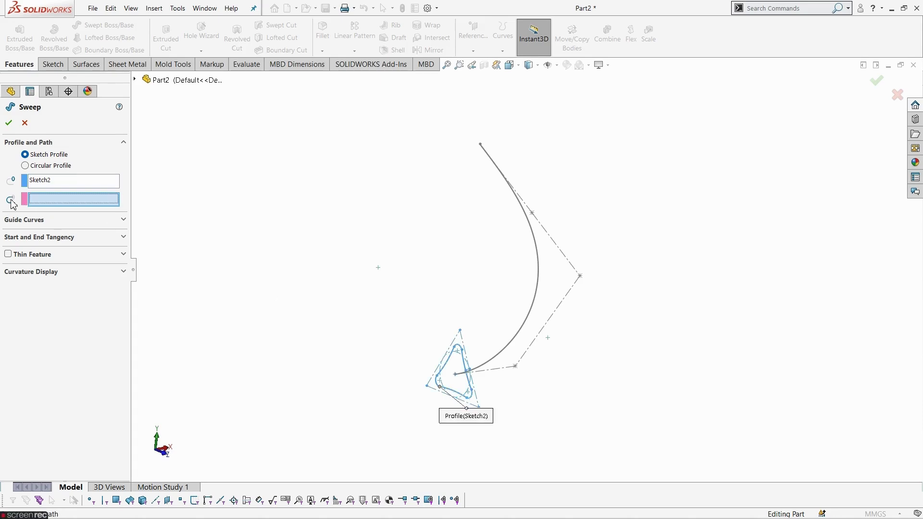
pyautogui.click(510, 350)
pyautogui.moveTo(501, 346)
pyautogui.mouseDown(button='middle')
pyautogui.moveTo(404, 293)
pyautogui.moveTo(412, 253)
pyautogui.moveTo(449, 266)
pyautogui.moveTo(383, 269)
pyautogui.moveTo(397, 280)
pyautogui.mouseUp(button='middle')
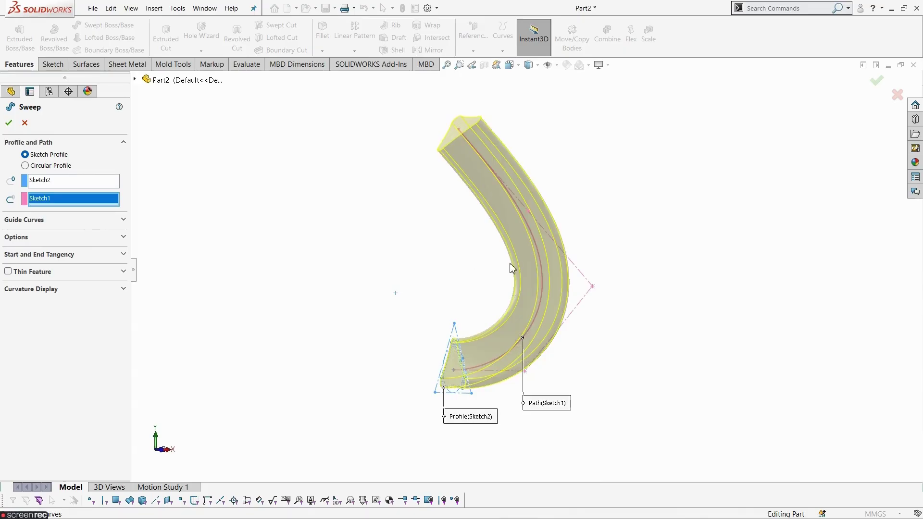
pyautogui.scroll(-1, 521, 255)
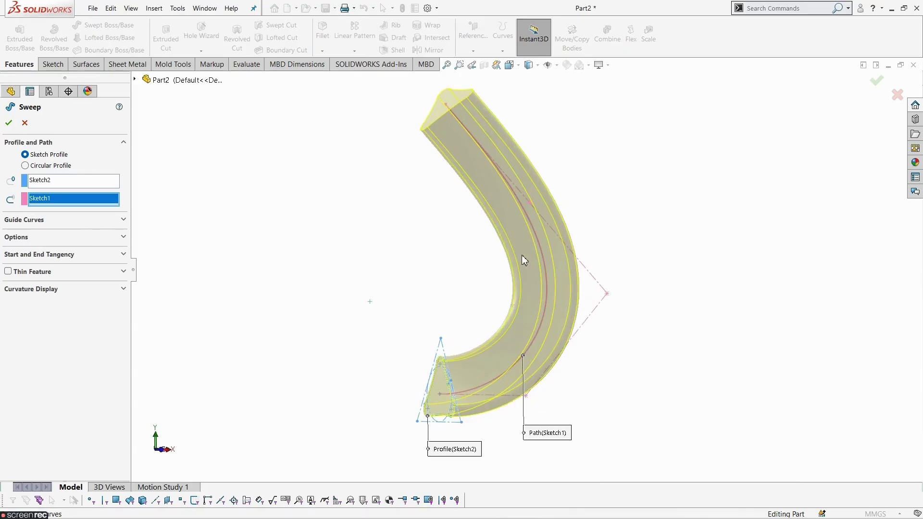
# Step: Set the sweep's profile twist to Specify Twist Value, controlled in degrees, with 0 degrees for Direction 1
pyautogui.click(57, 240)
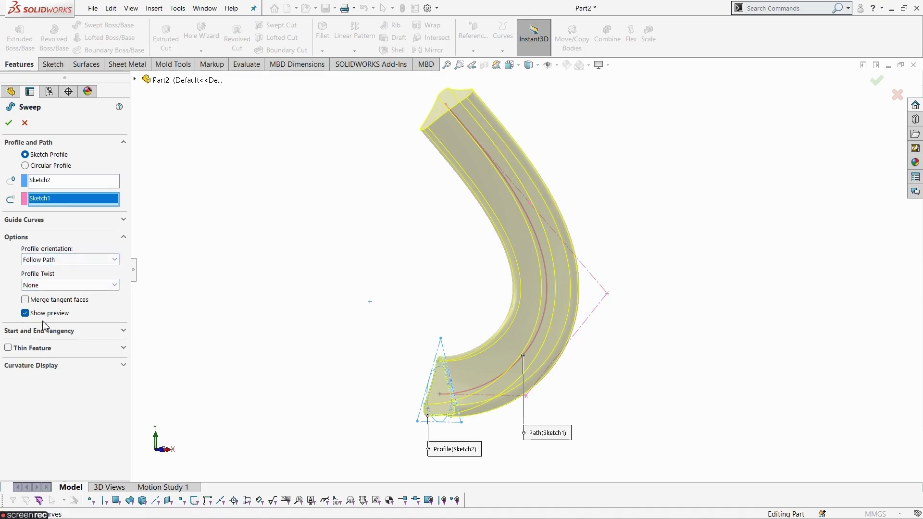
pyautogui.click(63, 288)
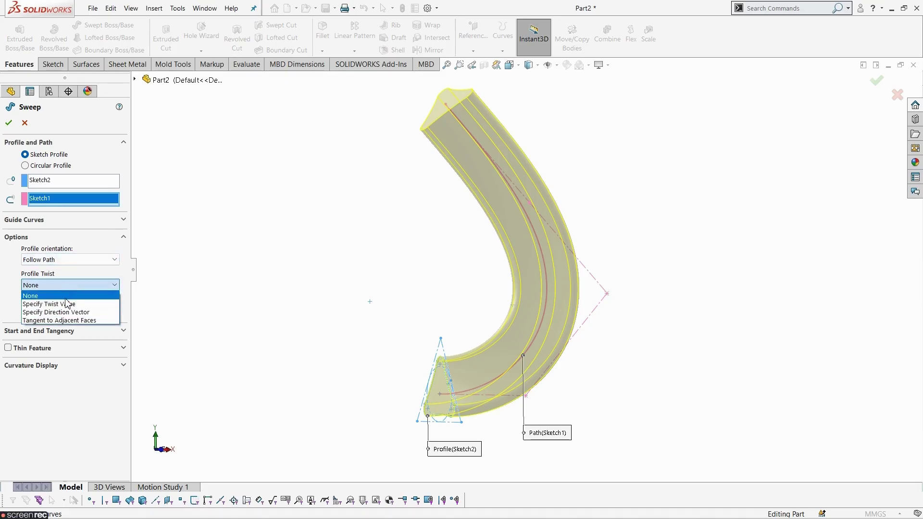
pyautogui.click(66, 303)
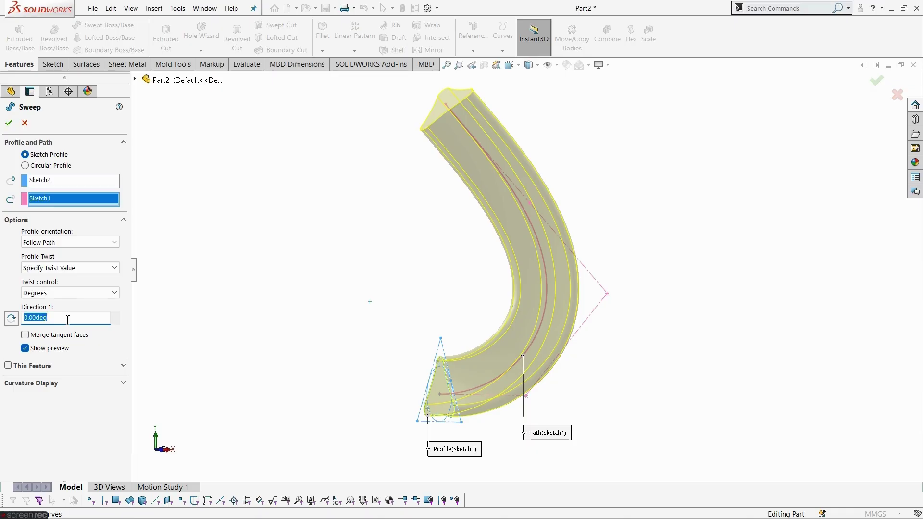
pyautogui.write('1')
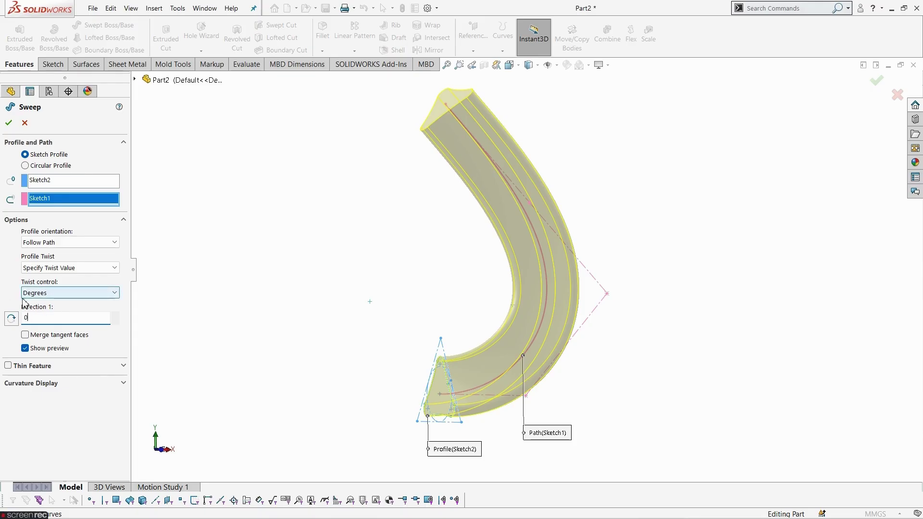
pyautogui.click(179, 324)
pyautogui.moveTo(380, 322); pyautogui.dragTo(421, 346, button='middle')
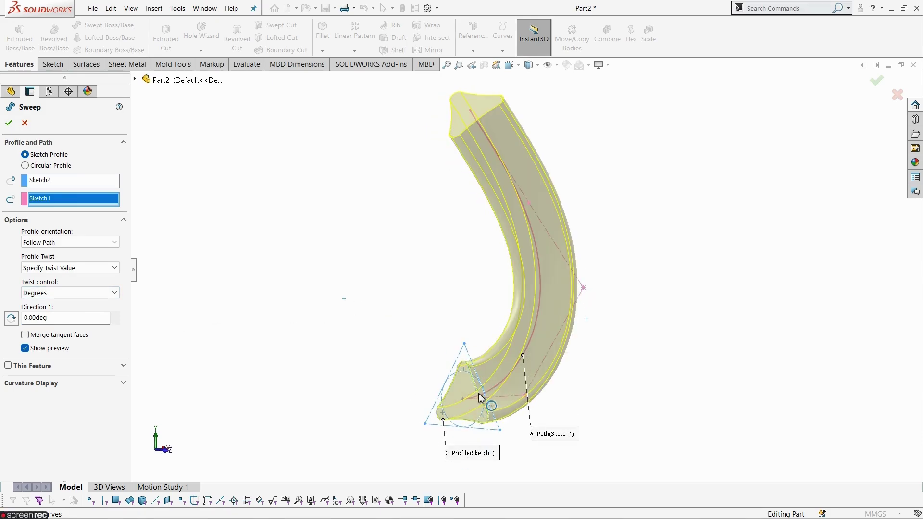
# Step: Increase the sweep's Direction 1 twist gradually to 40 degrees
pyautogui.moveTo(514, 439); pyautogui.dragTo(539, 456, button='middle')
pyautogui.scroll(-2, 539, 455)
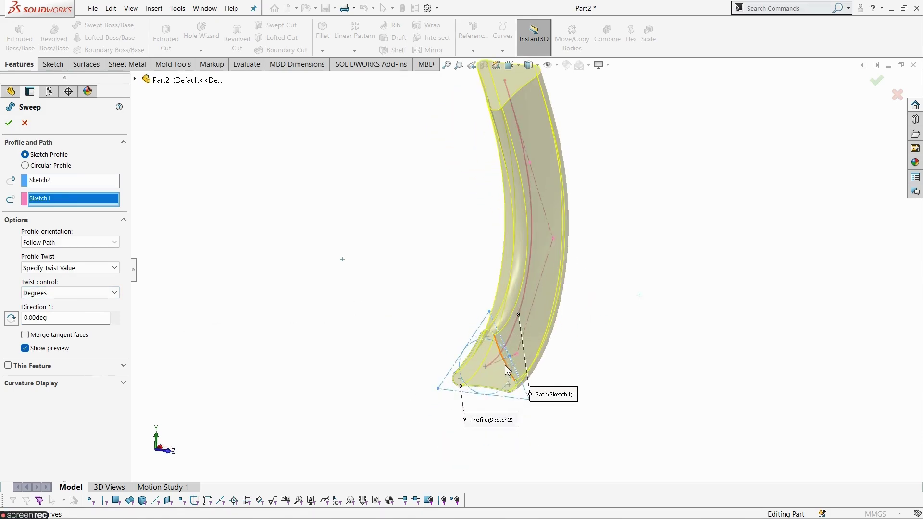
pyautogui.scroll(3, 539, 258)
pyautogui.scroll(-3, 525, 182)
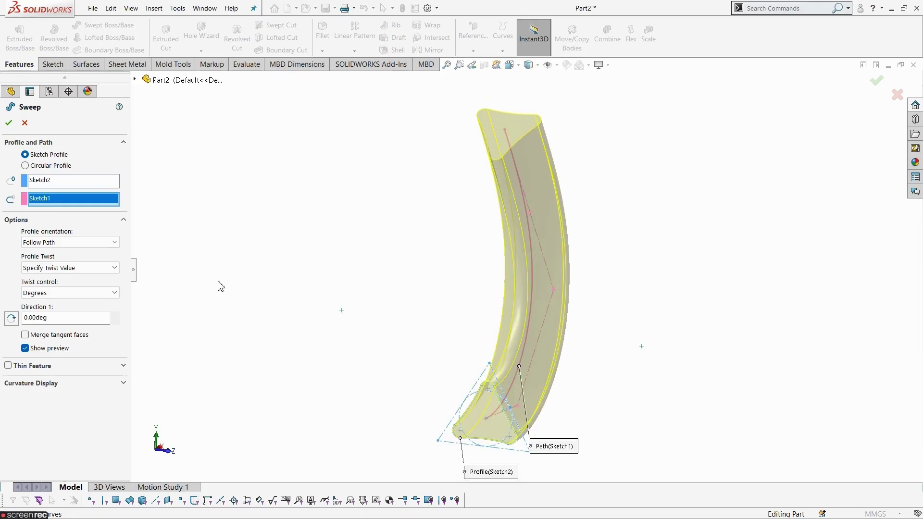
pyautogui.click(115, 315)
pyautogui.click(116, 315)
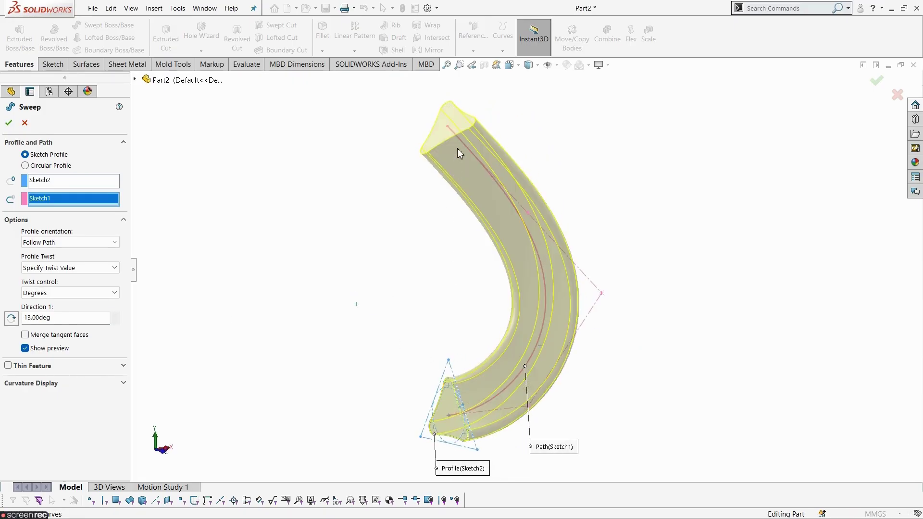
pyautogui.click(116, 315)
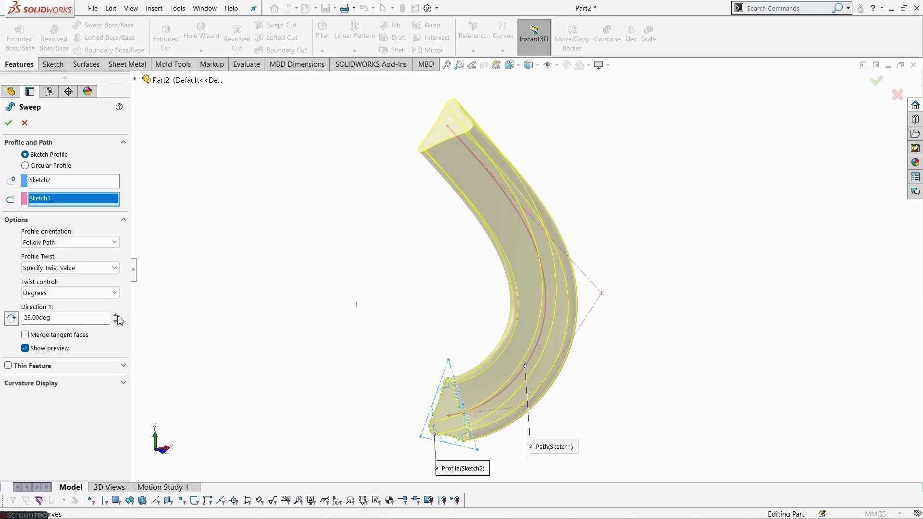
pyautogui.click(116, 315)
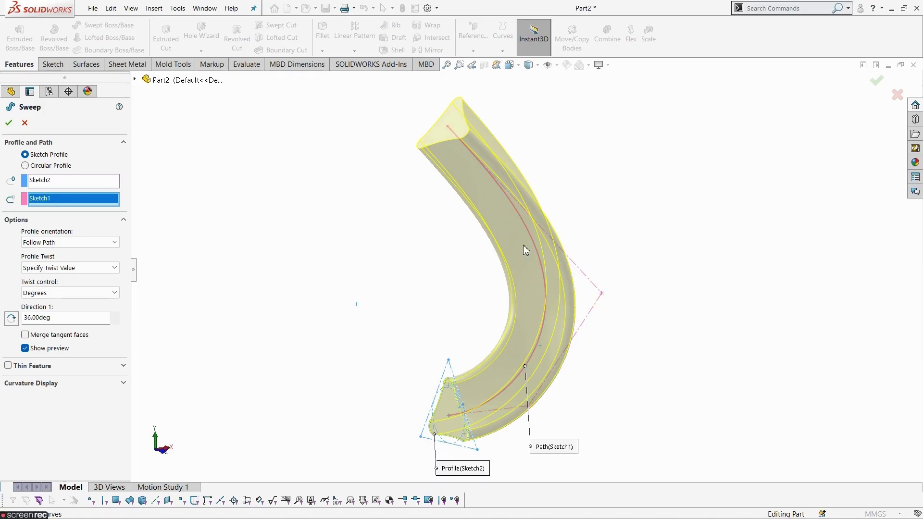
pyautogui.click(115, 315)
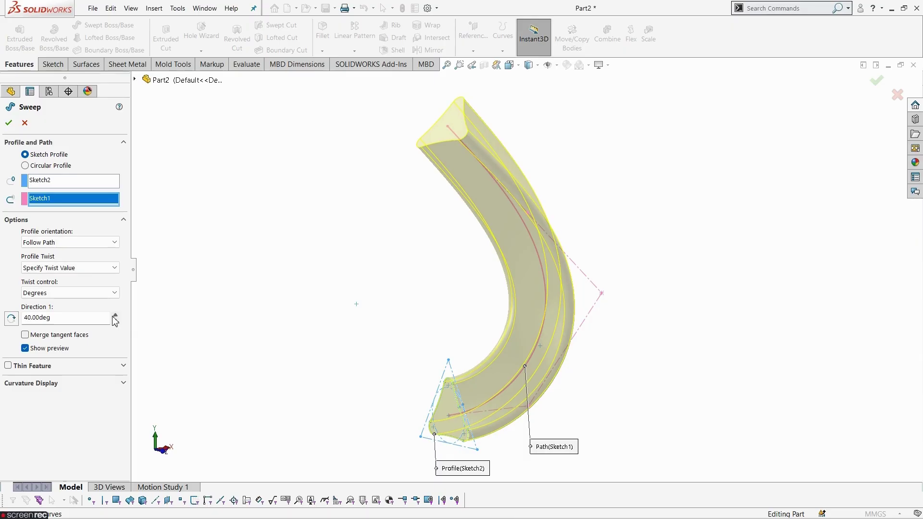
# Step: Set the sweep's Direction 1 twist to 180 degrees and reverse the twist direction
pyautogui.doubleClick(90, 319)
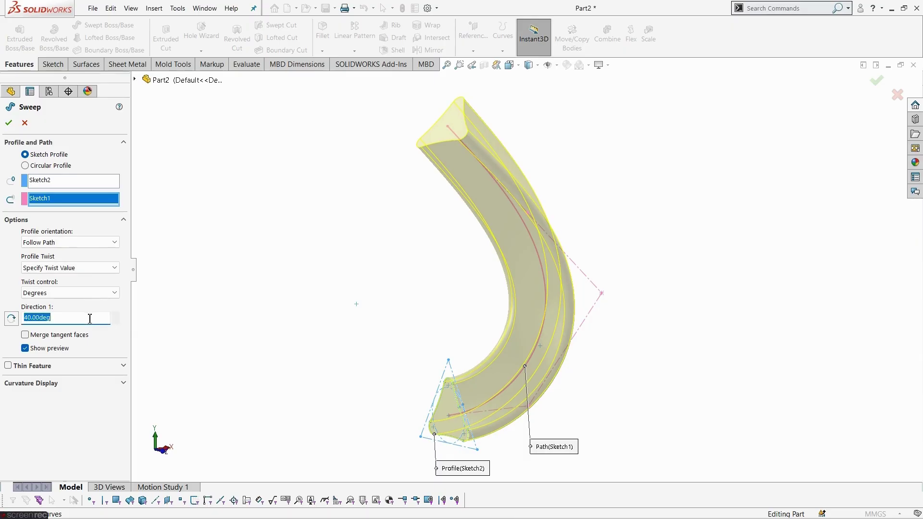
pyautogui.write('180')
pyautogui.press('Return')
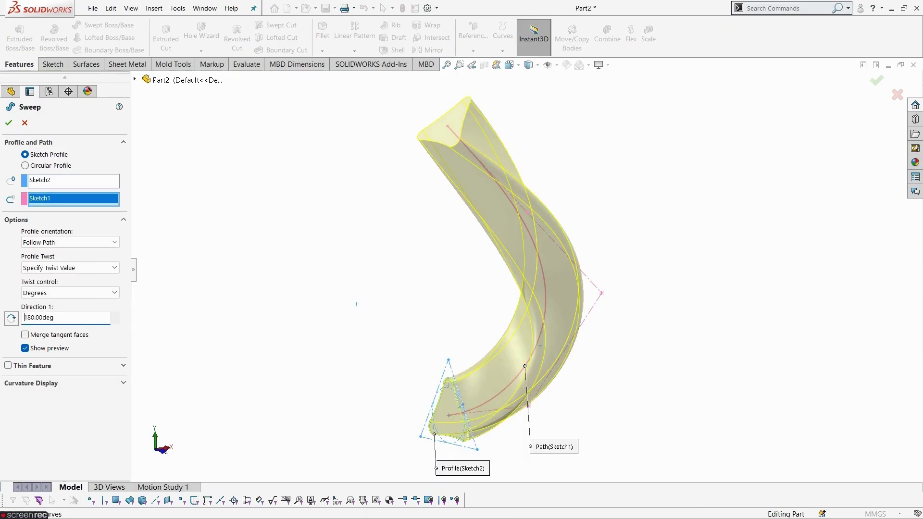
pyautogui.moveTo(393, 295); pyautogui.dragTo(366, 270, button='middle')
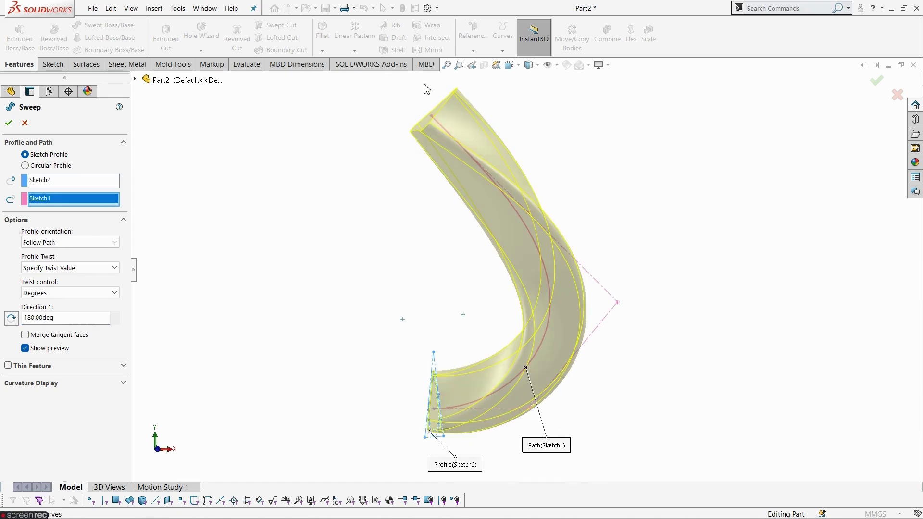
pyautogui.click(13, 321)
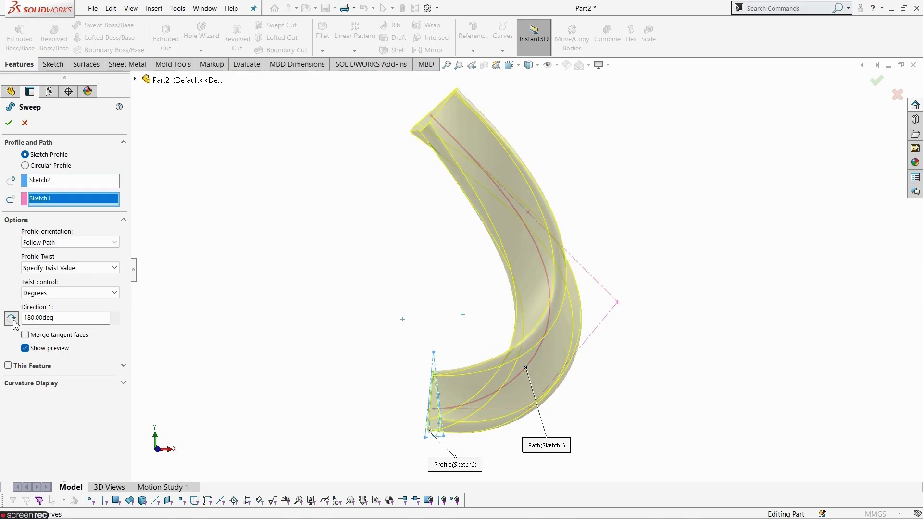
pyautogui.moveTo(334, 316); pyautogui.dragTo(531, 404, button='middle')
pyautogui.scroll(-1, 529, 399)
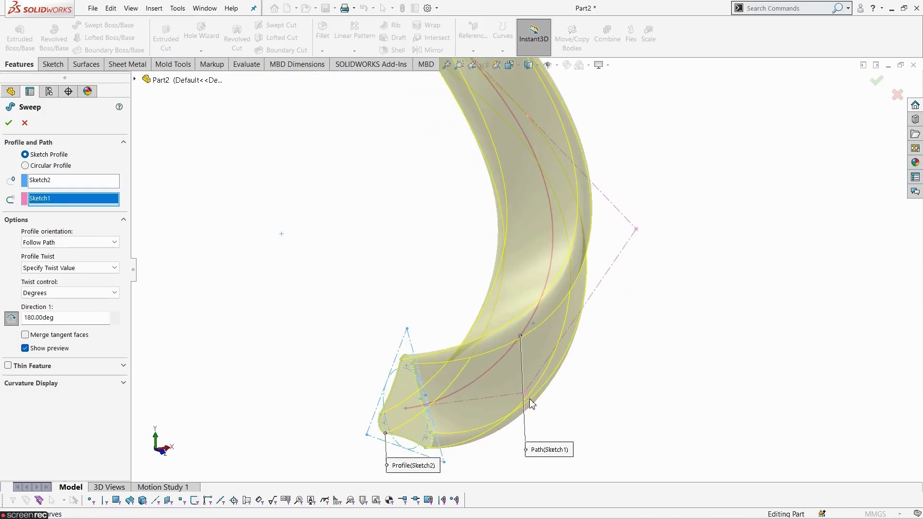
# Step: Examine the twisted sweep from several angles with the mesh preview at density 7, and turn the mesh preview off
pyautogui.click(80, 391)
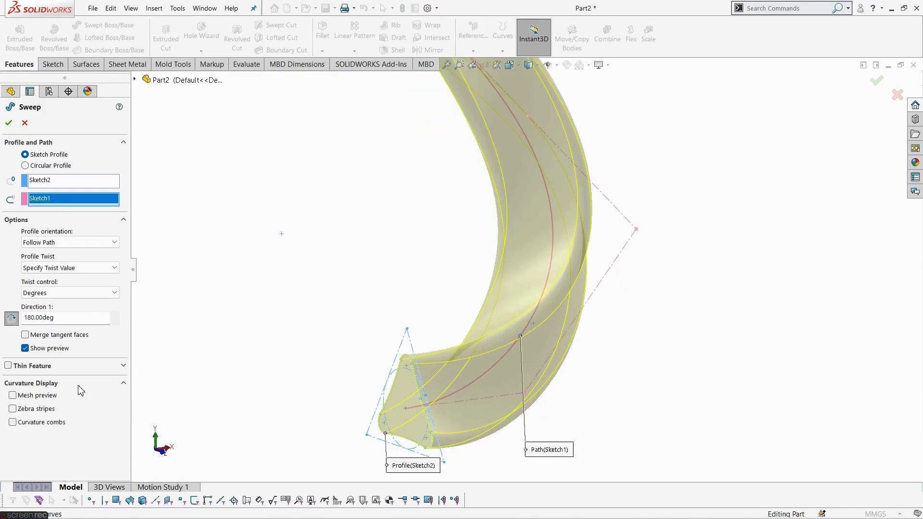
pyautogui.click(52, 398)
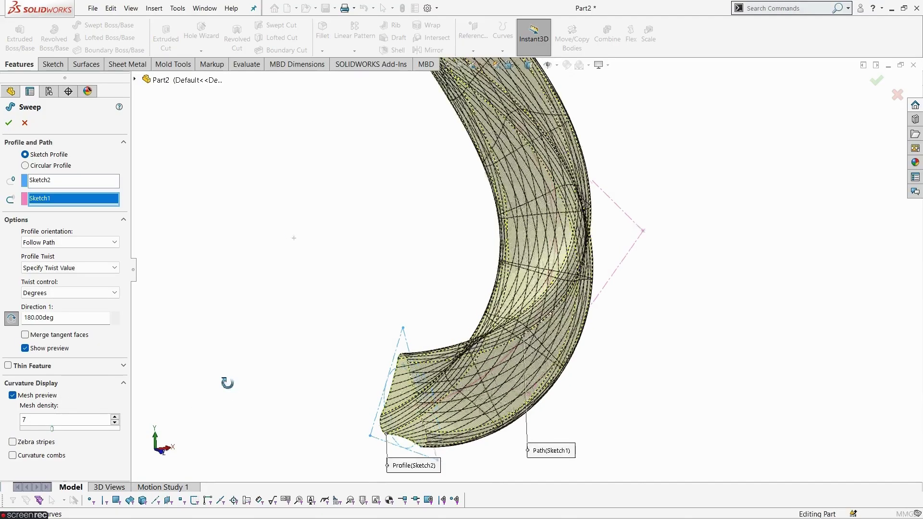
pyautogui.moveTo(236, 393); pyautogui.dragTo(315, 392, button='middle')
pyautogui.moveTo(477, 398); pyautogui.dragTo(430, 394, button='middle')
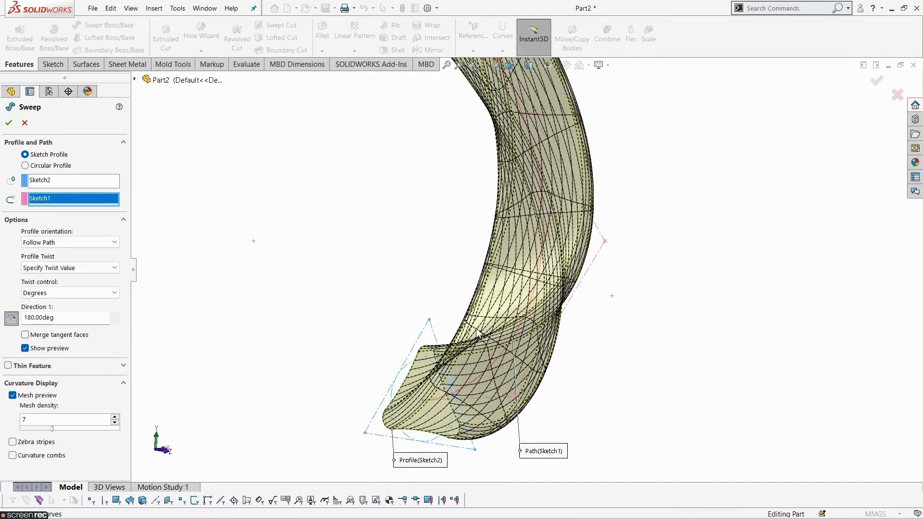
pyautogui.moveTo(497, 223)
pyautogui.mouseDown(button='middle')
pyautogui.moveTo(495, 191)
pyautogui.moveTo(520, 124)
pyautogui.moveTo(519, 147)
pyautogui.mouseUp(button='middle')
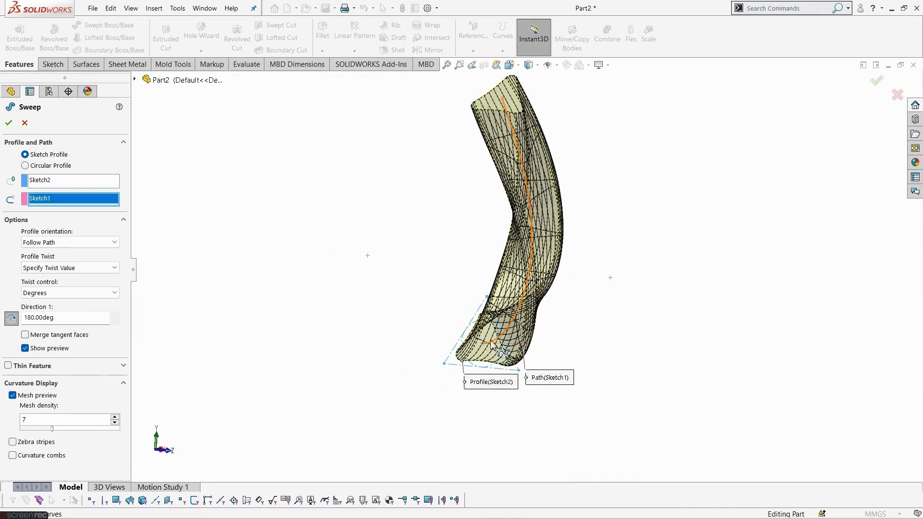
pyautogui.scroll(-2, 497, 335)
pyautogui.scroll(2, 484, 226)
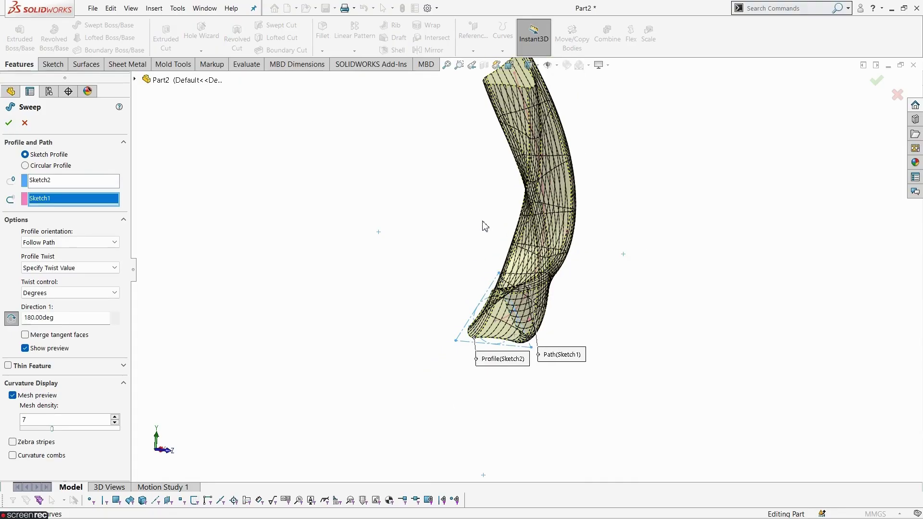
pyautogui.moveTo(511, 87); pyautogui.dragTo(512, 180, button='middle')
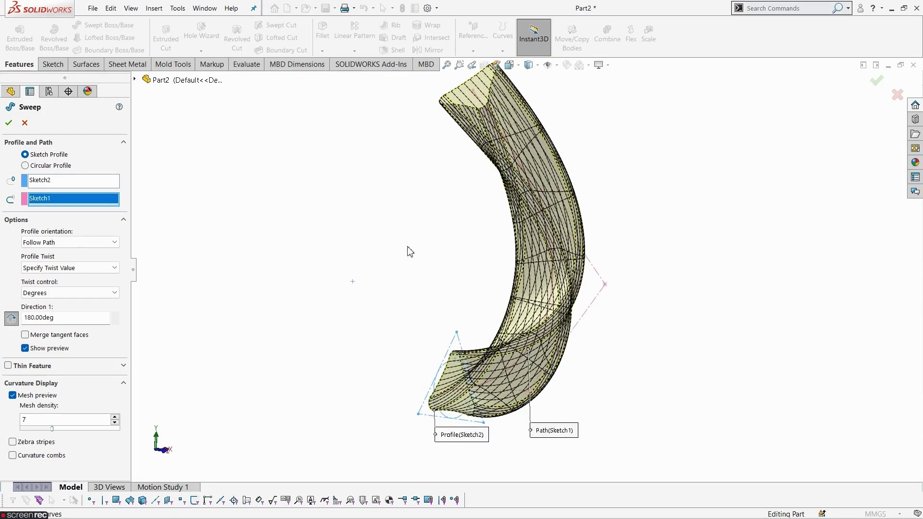
pyautogui.click(27, 397)
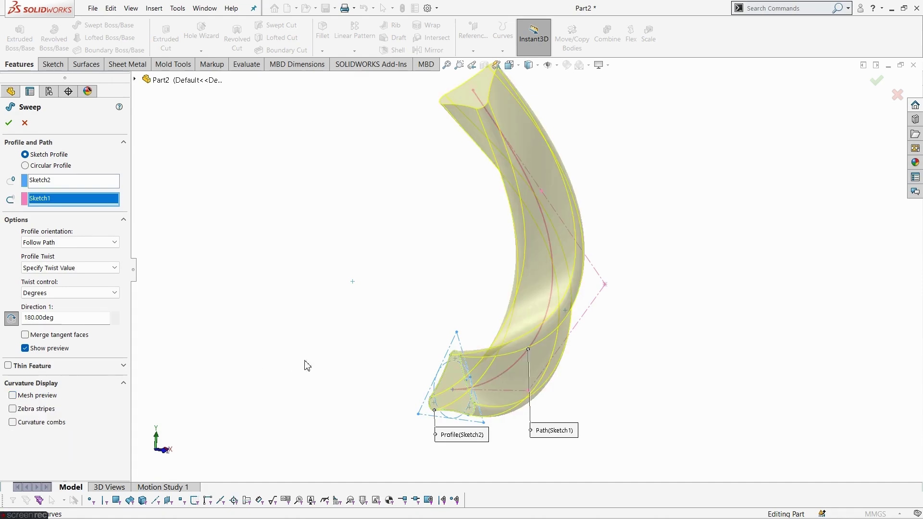
# Step: Make the sweep a one-direction thin feature with a 5 mm wall, trying the inward direction and returning it to the outside of the profile
pyautogui.scroll(-2, 420, 435)
pyautogui.scroll(-2, 491, 379)
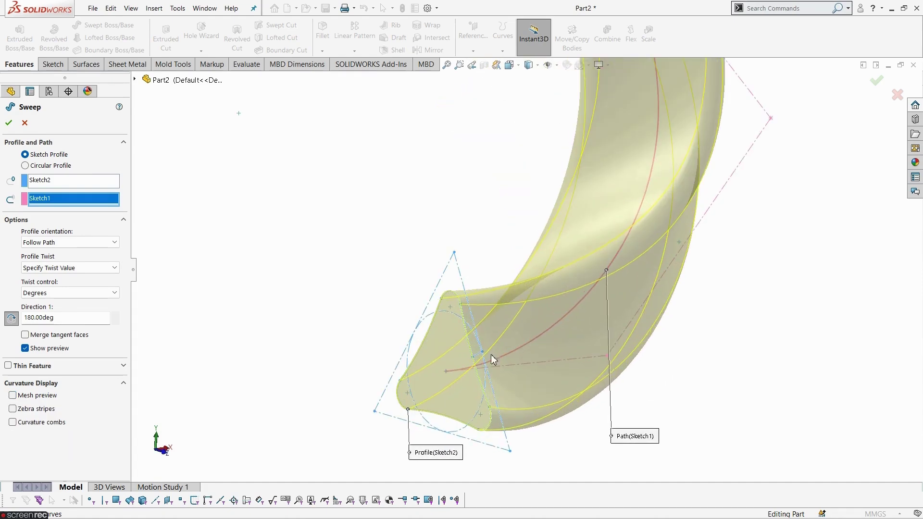
pyautogui.click(22, 366)
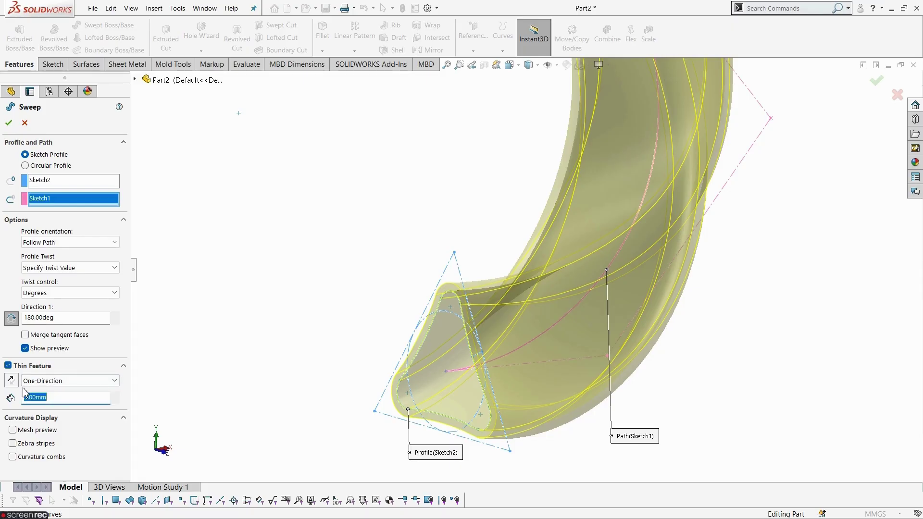
pyautogui.click(11, 381)
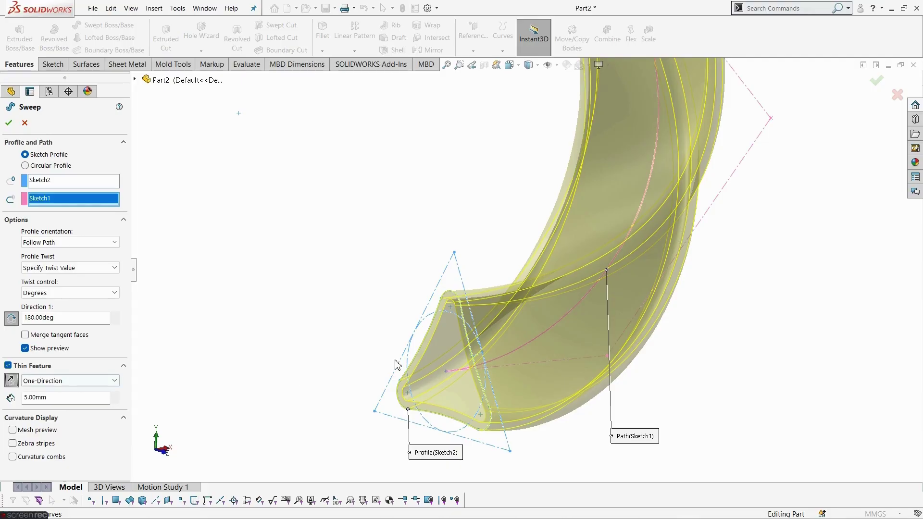
pyautogui.scroll(-3, 502, 278)
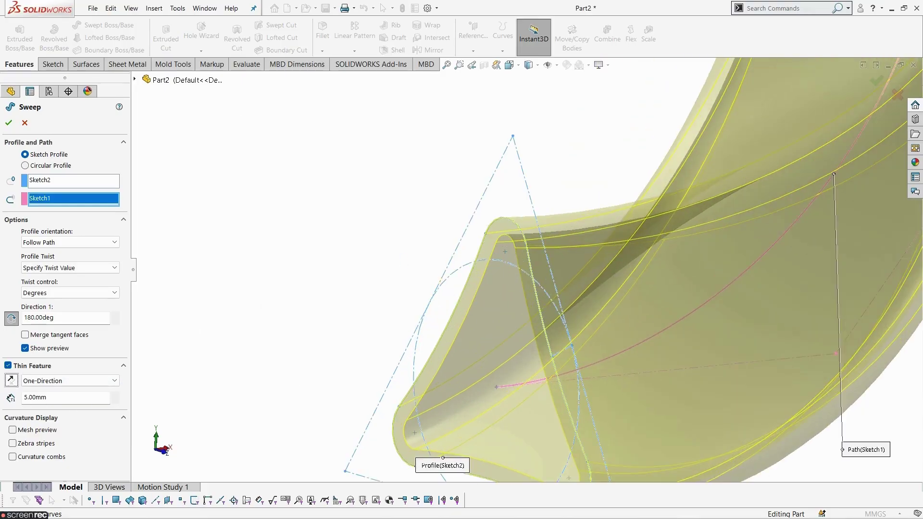
pyautogui.click(11, 381)
pyautogui.scroll(4, 392, 359)
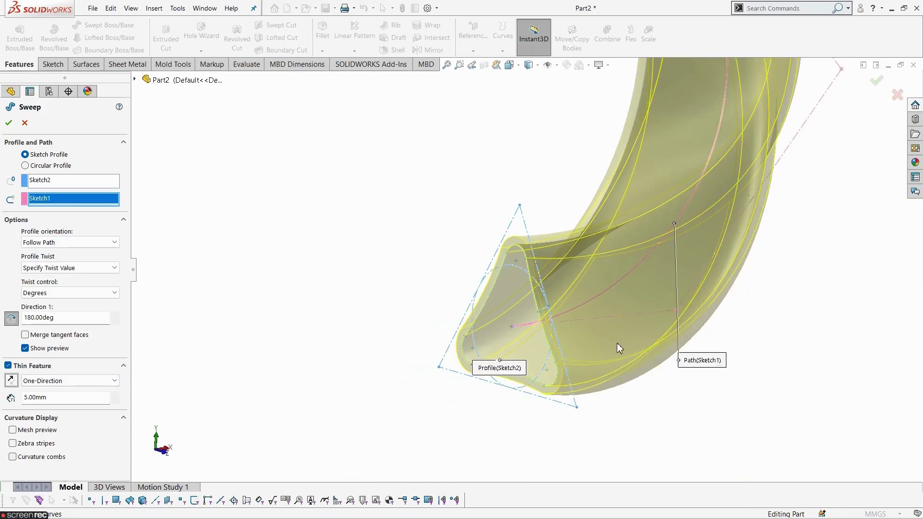
pyautogui.scroll(6, 540, 353)
pyautogui.scroll(-1, 548, 143)
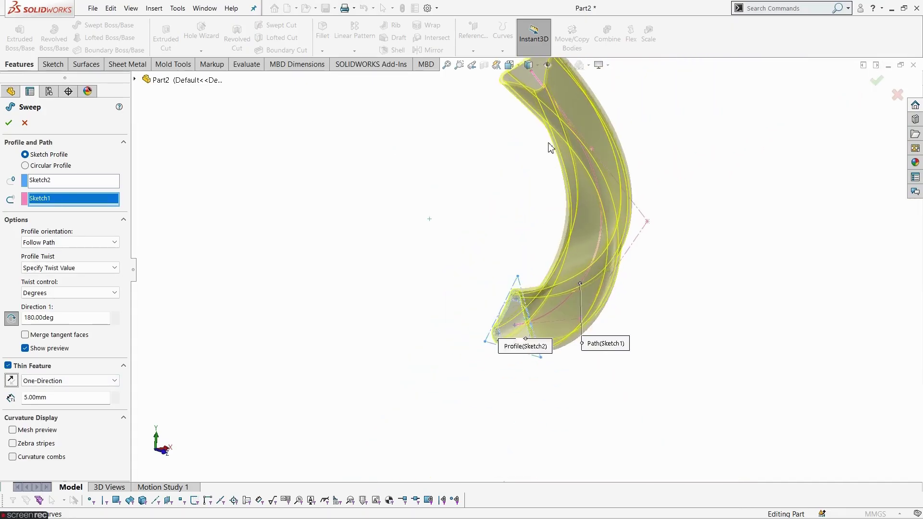
pyautogui.scroll(-1, 550, 147)
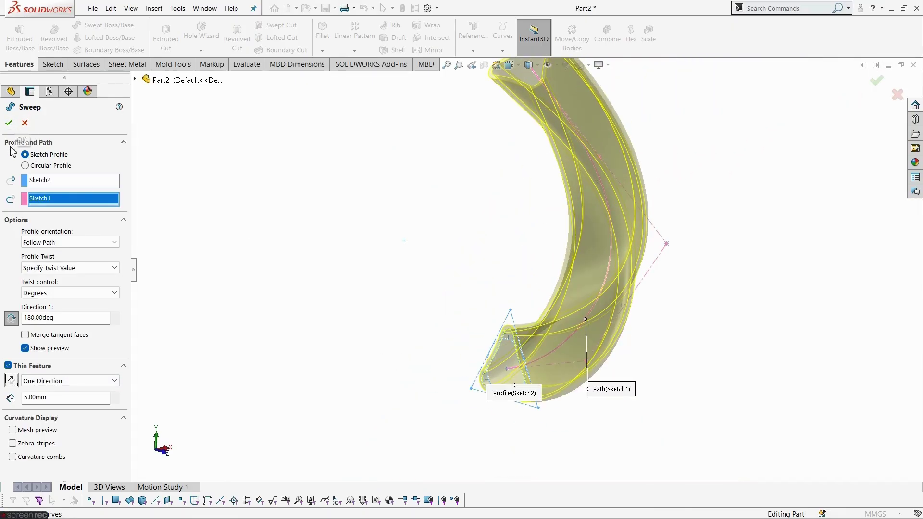
pyautogui.scroll(1, 521, 237)
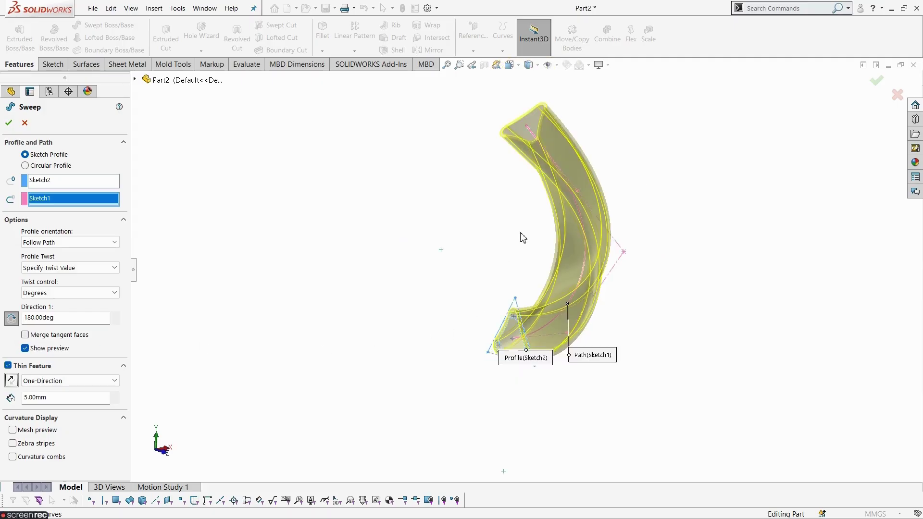
# Step: Merge the sweep's tangent faces and check the smoothed preview at the tube's upper open end
pyautogui.scroll(-3, 534, 173)
pyautogui.moveTo(524, 174); pyautogui.dragTo(531, 218, button='middle')
pyautogui.scroll(-3, 507, 256)
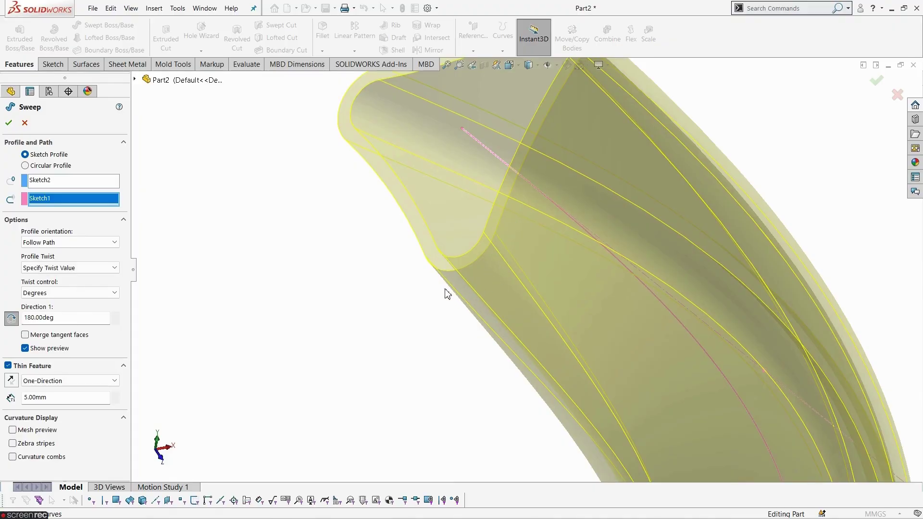
pyautogui.click(75, 335)
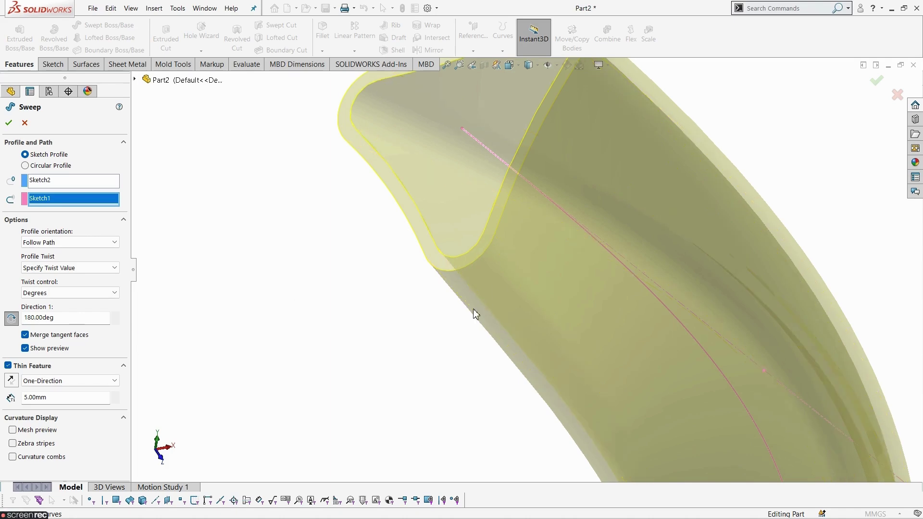
pyautogui.scroll(4, 591, 217)
pyautogui.moveTo(591, 216); pyautogui.dragTo(310, 364, button='middle')
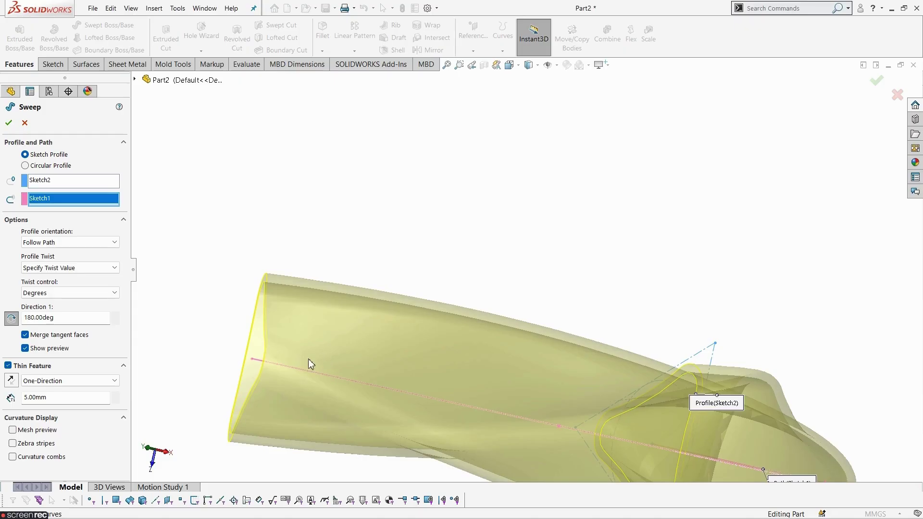
# Step: Create the twisted thin-walled sweep and orbit around the finished tube
pyautogui.click(9, 123)
pyautogui.scroll(3, 481, 304)
pyautogui.moveTo(473, 338)
pyautogui.mouseDown(button='middle')
pyautogui.moveTo(501, 185)
pyautogui.moveTo(471, 109)
pyautogui.moveTo(472, 148)
pyautogui.moveTo(504, 166)
pyautogui.moveTo(561, 333)
pyautogui.moveTo(577, 177)
pyautogui.mouseUp(button='middle')
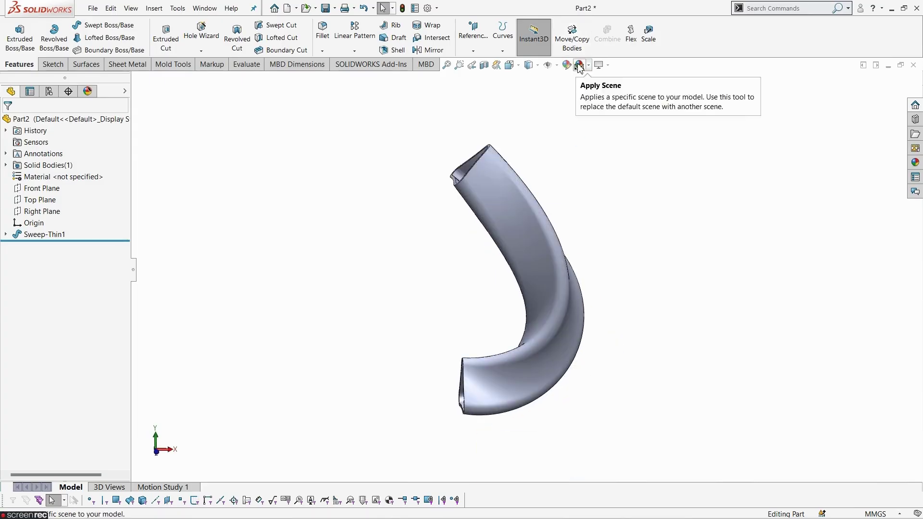
pyautogui.moveTo(633, 332); pyautogui.dragTo(662, 336, button='middle')
pyautogui.scroll(-1, 485, 339)
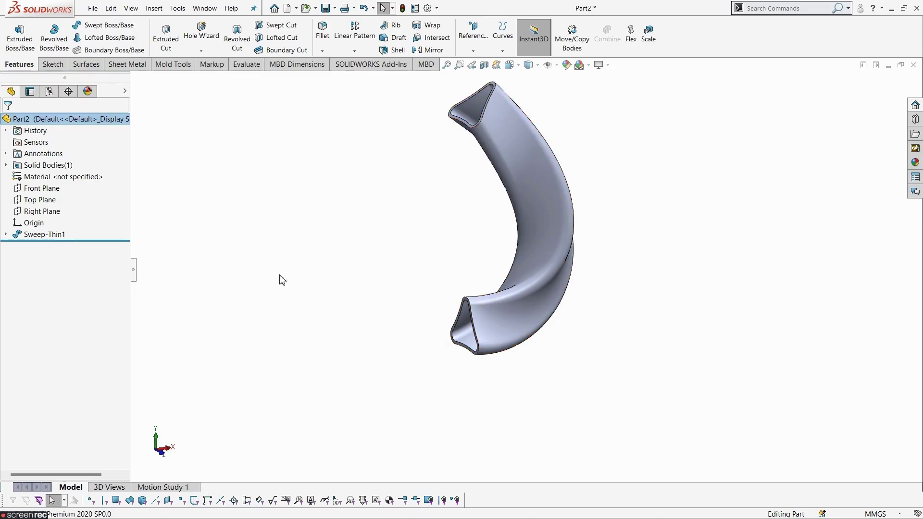
# Step: Show the sweep's spline path sketch and orbit to see it together with the tube
pyautogui.click(6, 235)
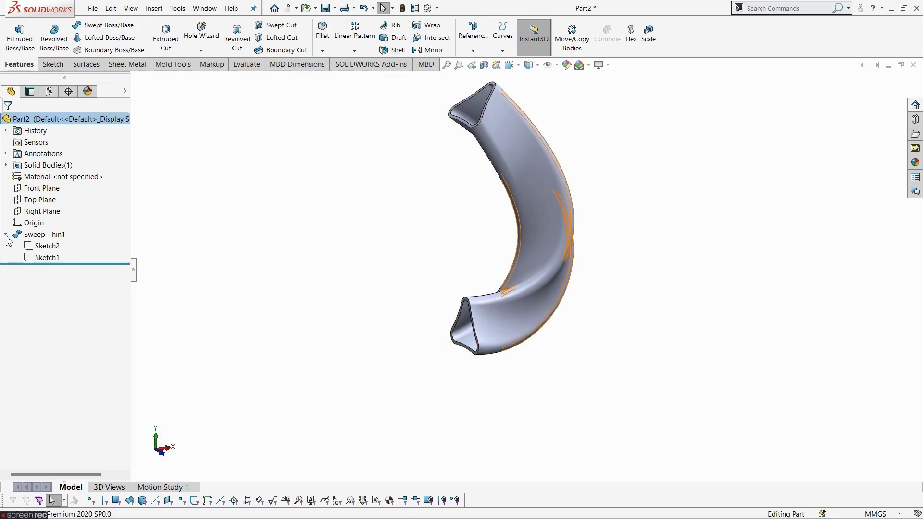
pyautogui.click(47, 258)
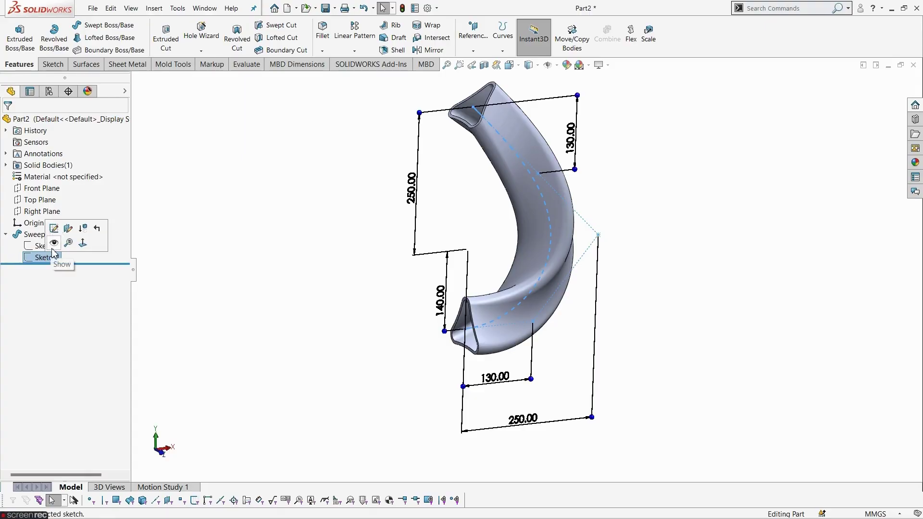
pyautogui.click(54, 242)
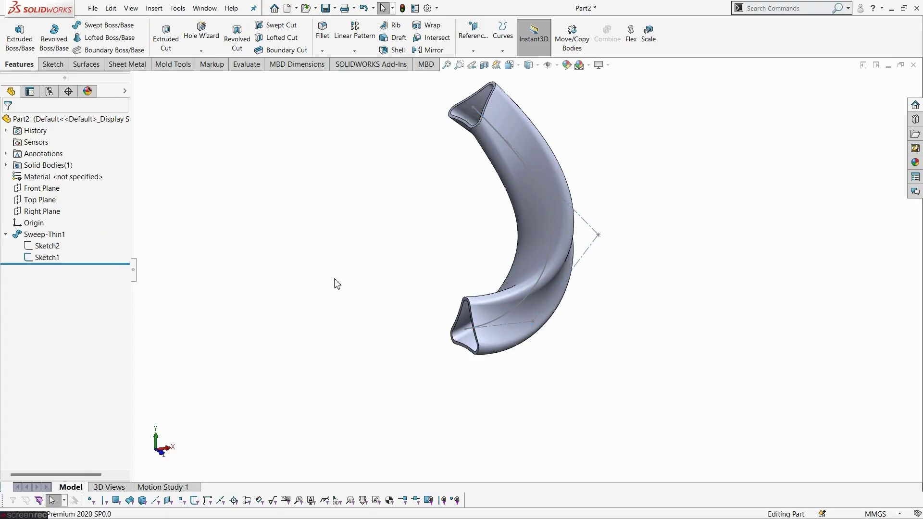
pyautogui.moveTo(335, 283)
pyautogui.mouseDown(button='middle')
pyautogui.moveTo(303, 241)
pyautogui.moveTo(474, 244)
pyautogui.mouseUp(button='middle')
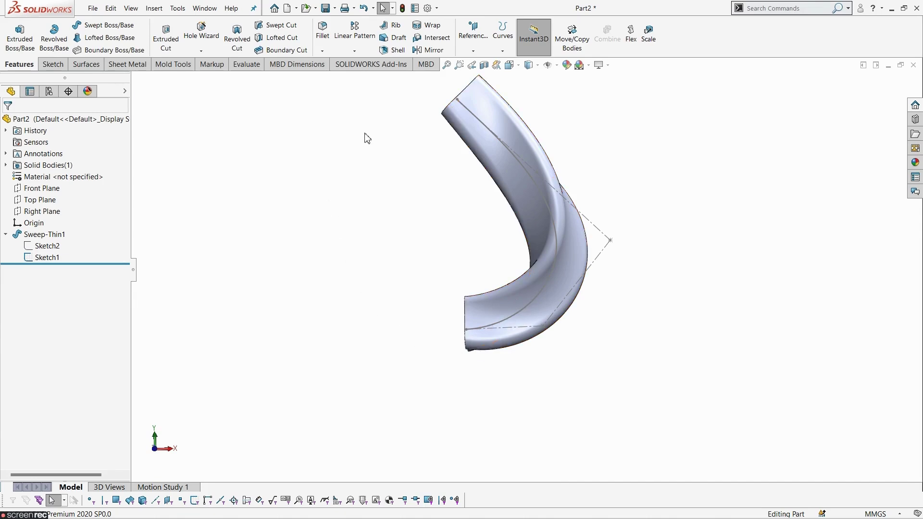
# Step: Start a new sketch on the Front Plane and view it face-on
pyautogui.moveTo(419, 118); pyautogui.dragTo(467, 301, button='middle')
pyautogui.click(41, 188)
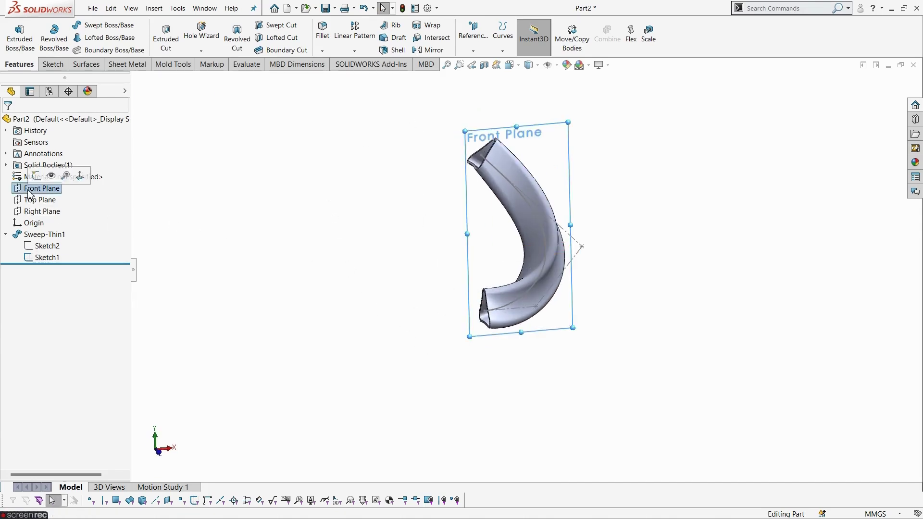
pyautogui.click(36, 176)
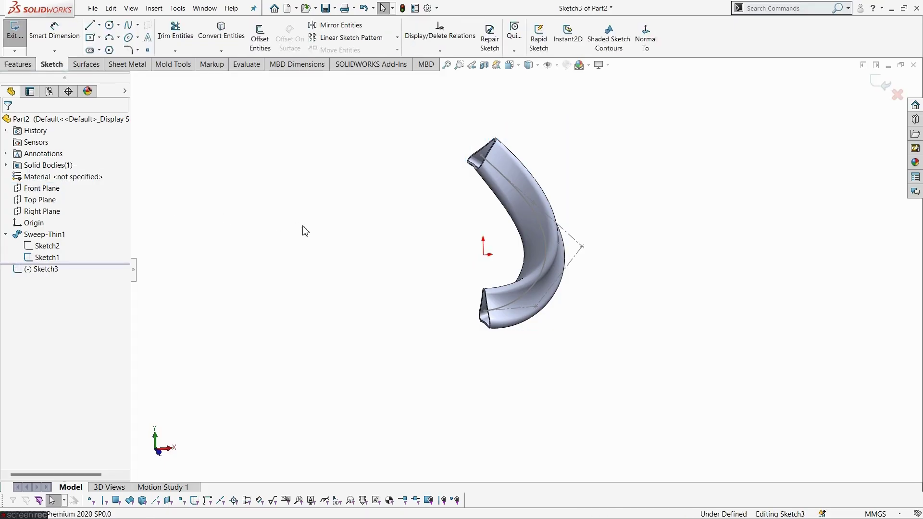
pyautogui.click(654, 39)
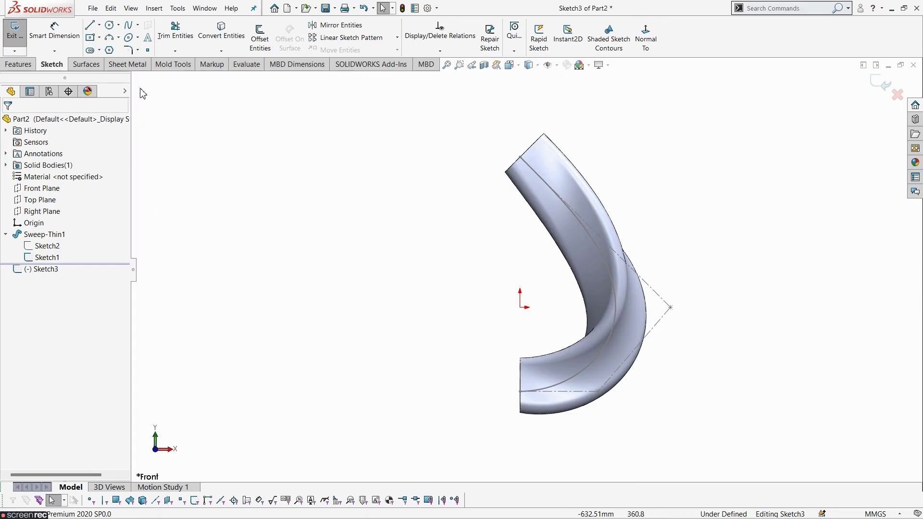
# Step: Draw a six-vertex style spline from the path's lower endpoint, bulging away from the tube, to the path's upper endpoint
pyautogui.click(137, 24)
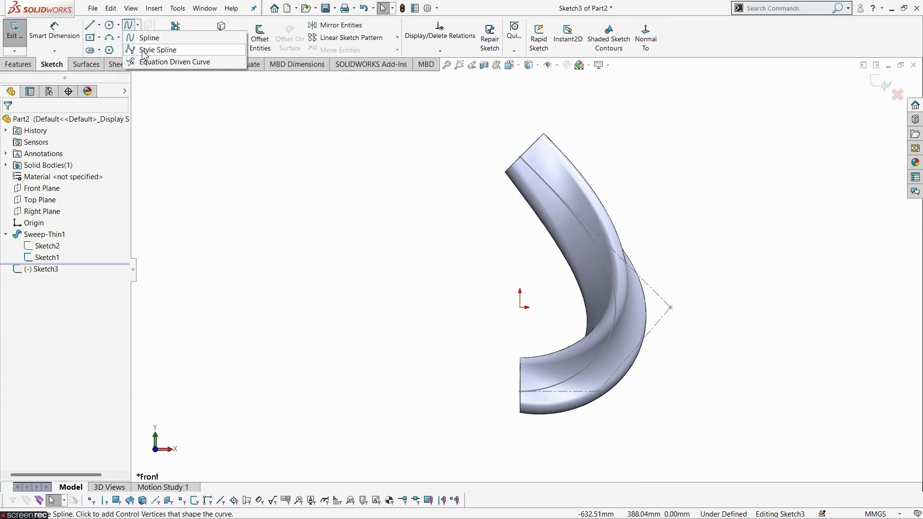
pyautogui.click(147, 50)
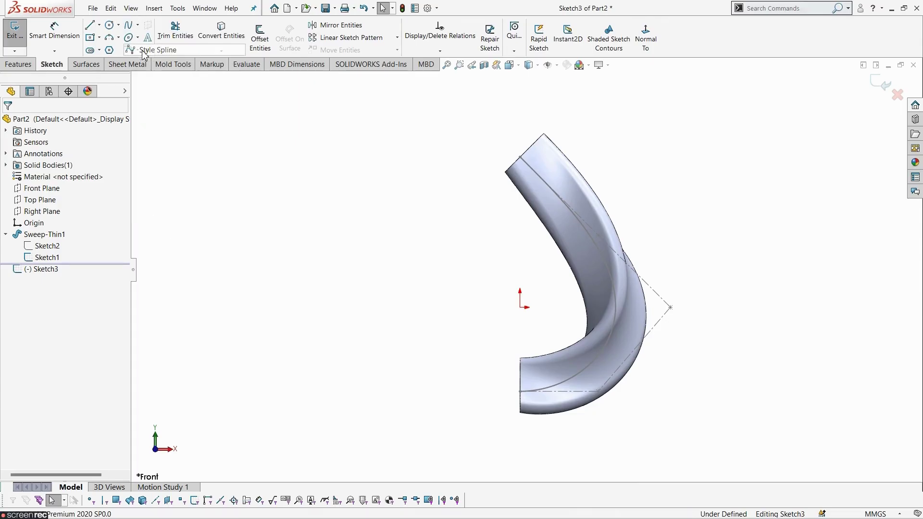
pyautogui.click(520, 391)
pyautogui.click(434, 391)
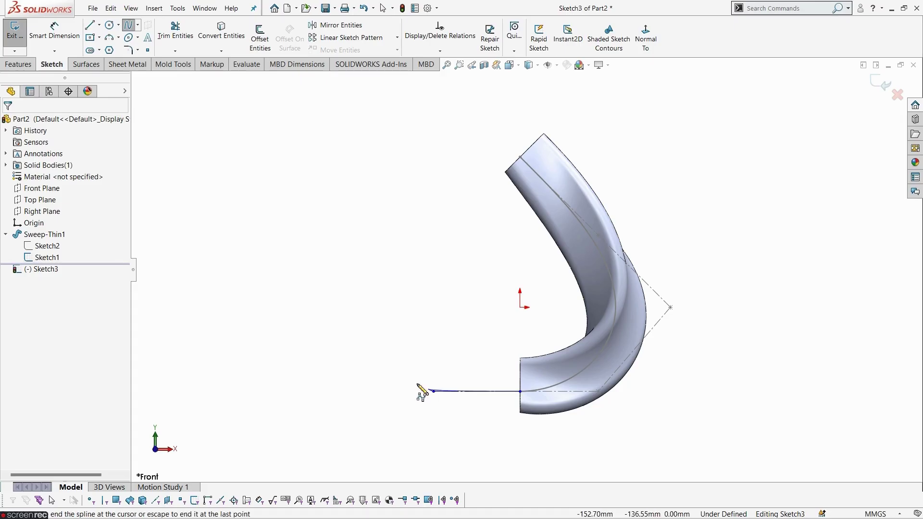
pyautogui.click(374, 301)
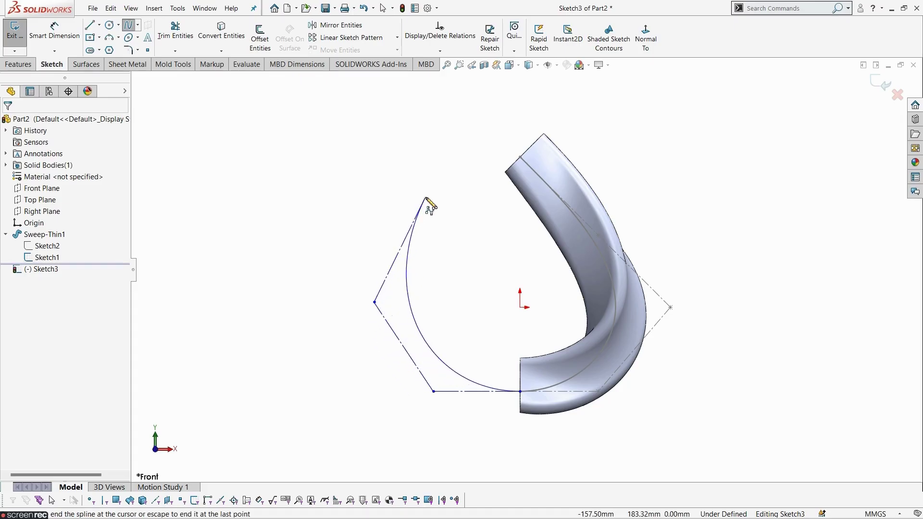
pyautogui.click(426, 196)
pyautogui.click(474, 125)
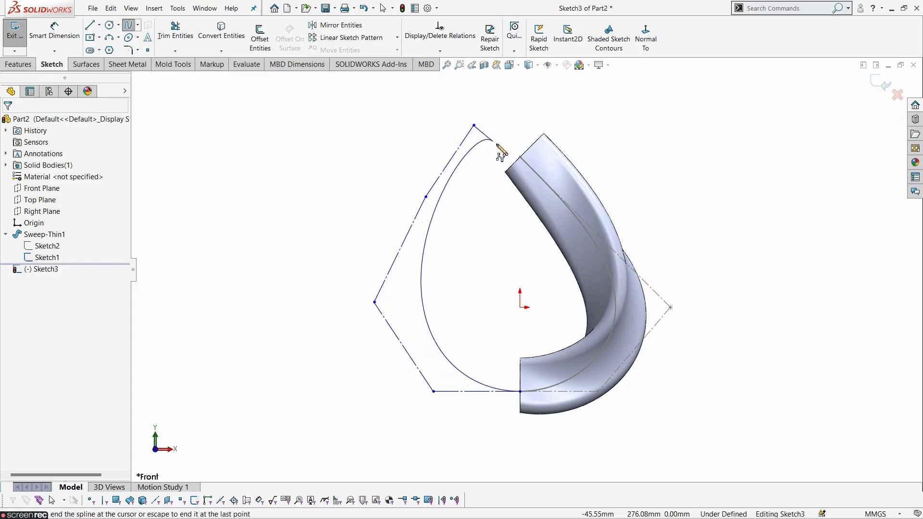
pyautogui.click(521, 158)
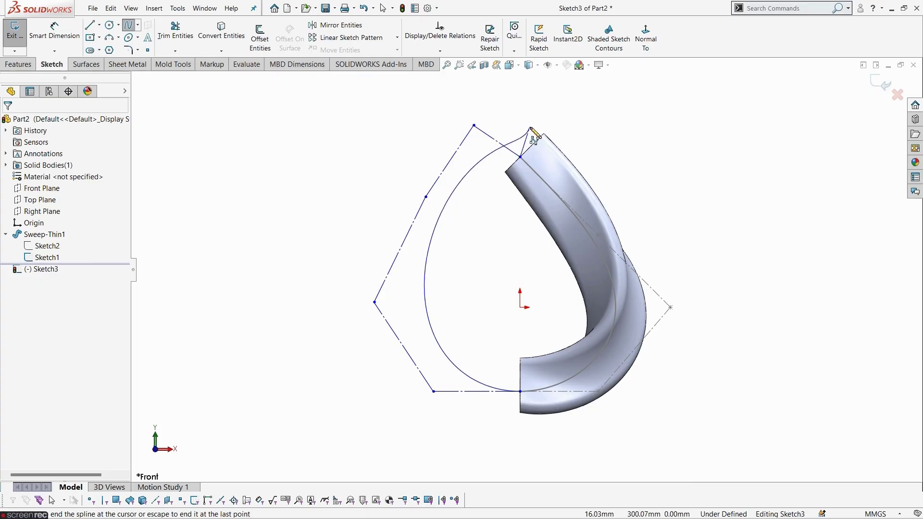
pyautogui.press('Escape')
# Step: Make the new spline's lowest control line collinear with the lowest control line of the tube's path spline
pyautogui.scroll(-3, 531, 128)
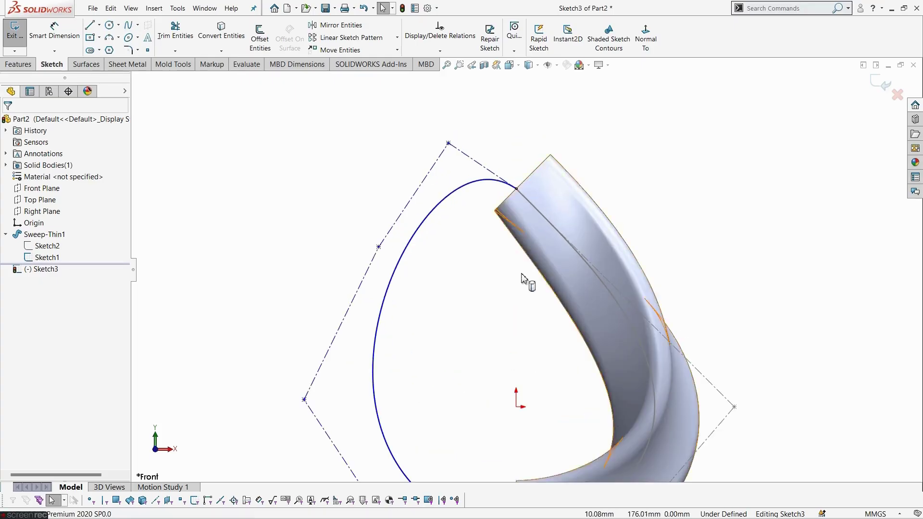
pyautogui.scroll(4, 528, 278)
pyautogui.scroll(-4, 495, 429)
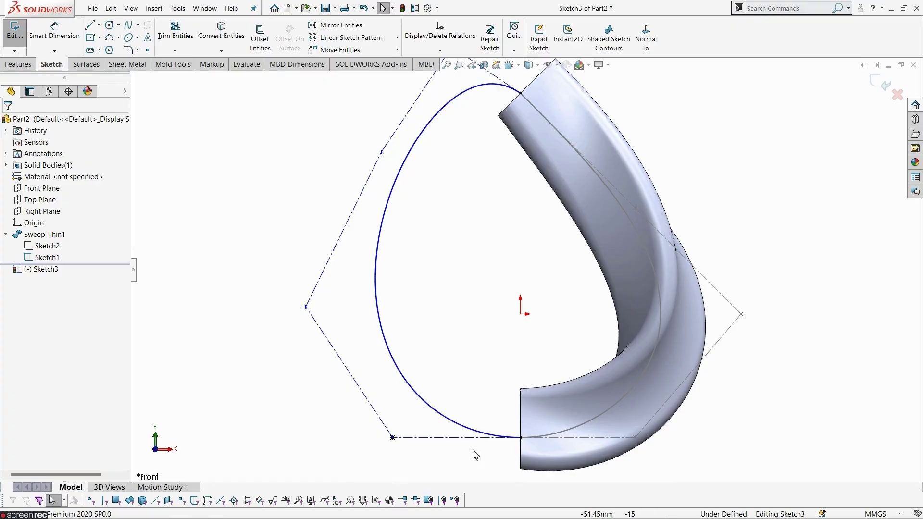
pyautogui.click(460, 438)
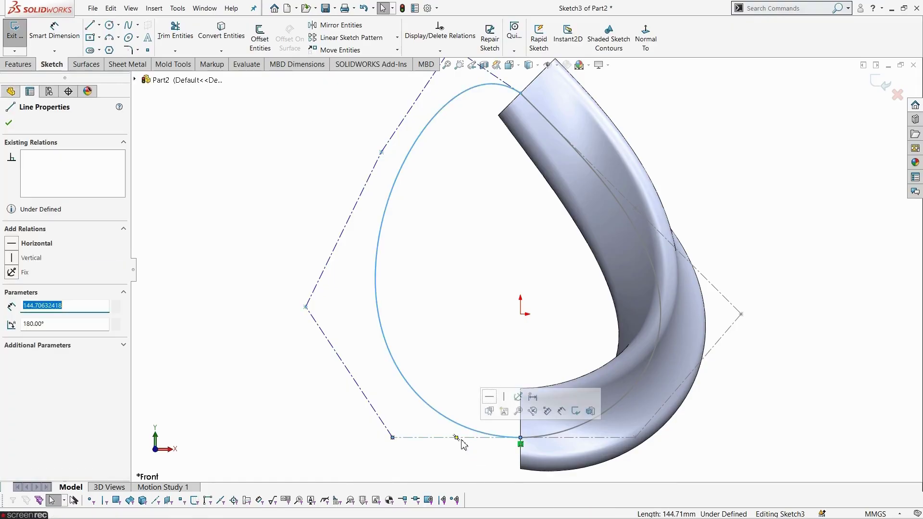
pyautogui.keyDown('ctrl'); pyautogui.click(577, 438); pyautogui.keyUp('ctrl')
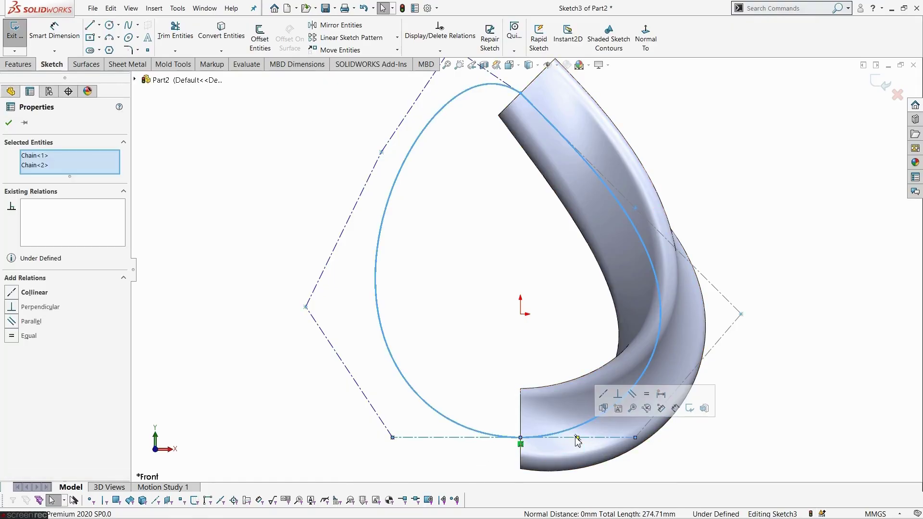
pyautogui.click(604, 395)
pyautogui.click(462, 373)
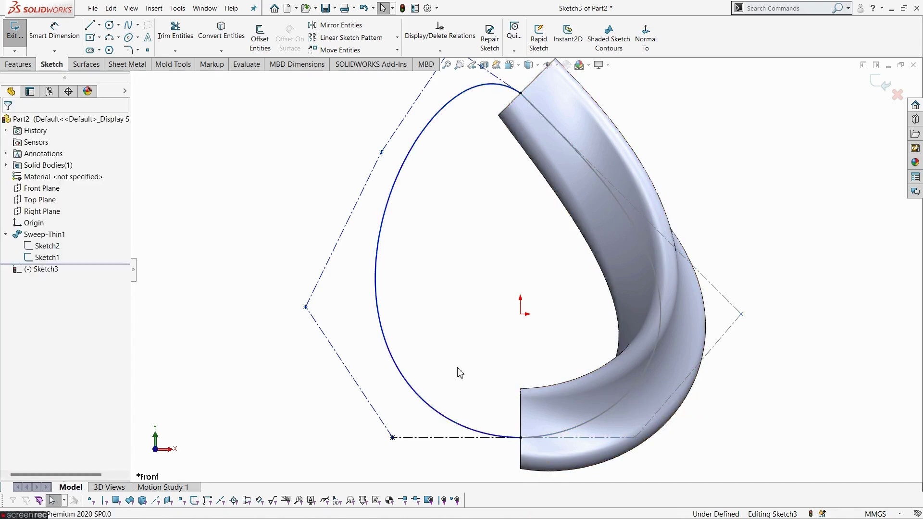
# Step: Make the new spline's uppermost control line tangent to the tube's path spline at their shared upper endpoint
pyautogui.scroll(2, 480, 318)
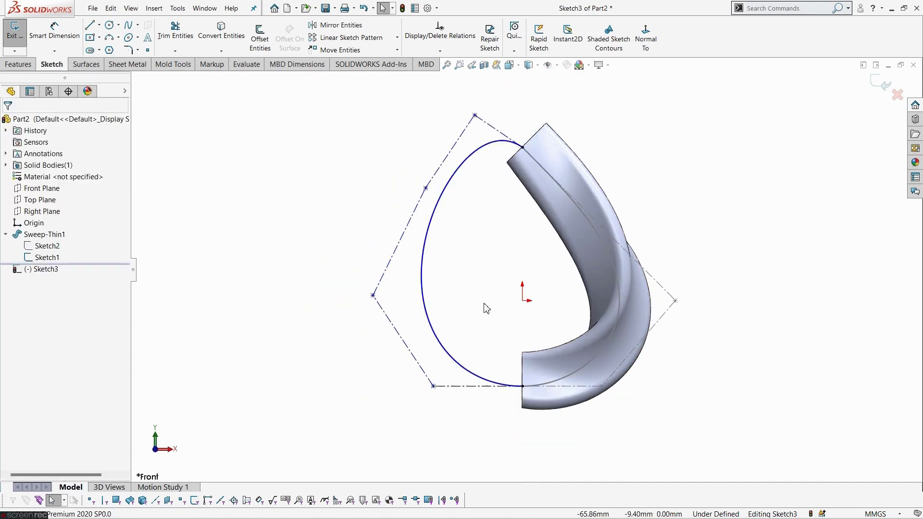
pyautogui.scroll(-3, 497, 160)
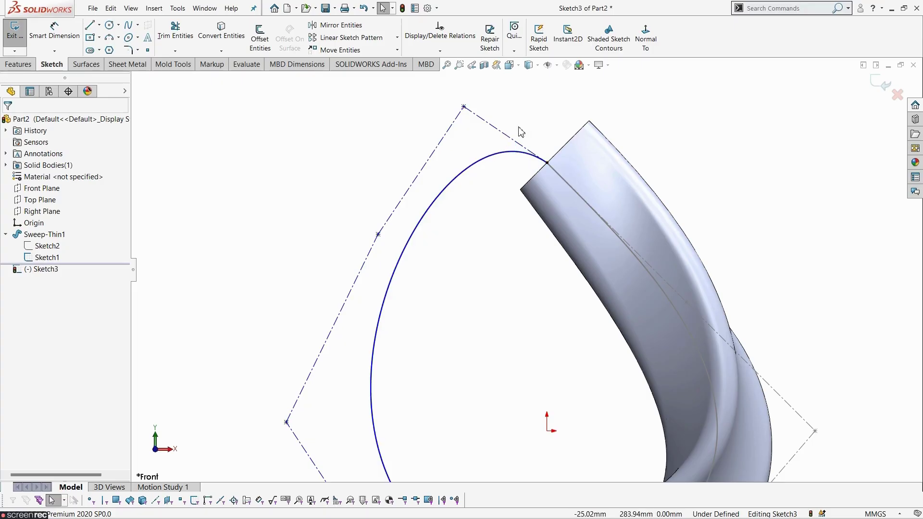
pyautogui.click(499, 135)
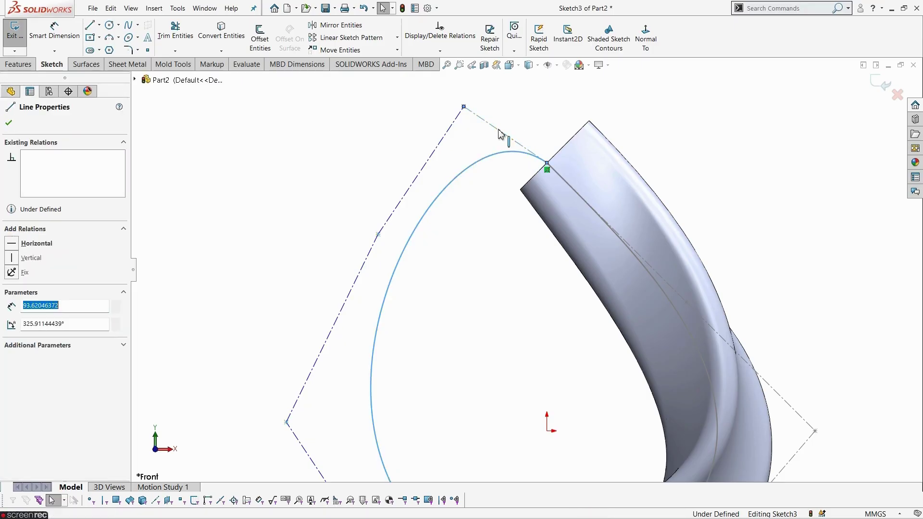
pyautogui.click(565, 185)
pyautogui.click(602, 132)
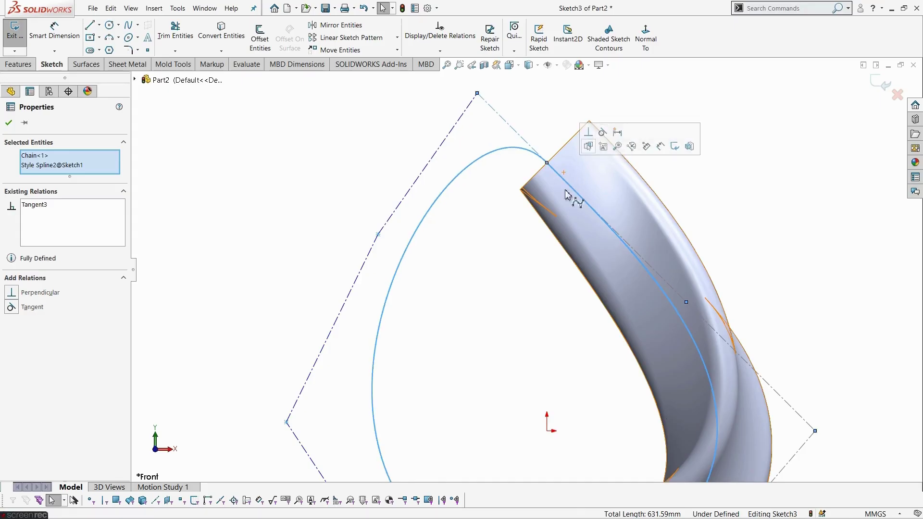
pyautogui.click(503, 303)
# Step: Align the new spline's outermost control vertex horizontally with the origin
pyautogui.press('f')
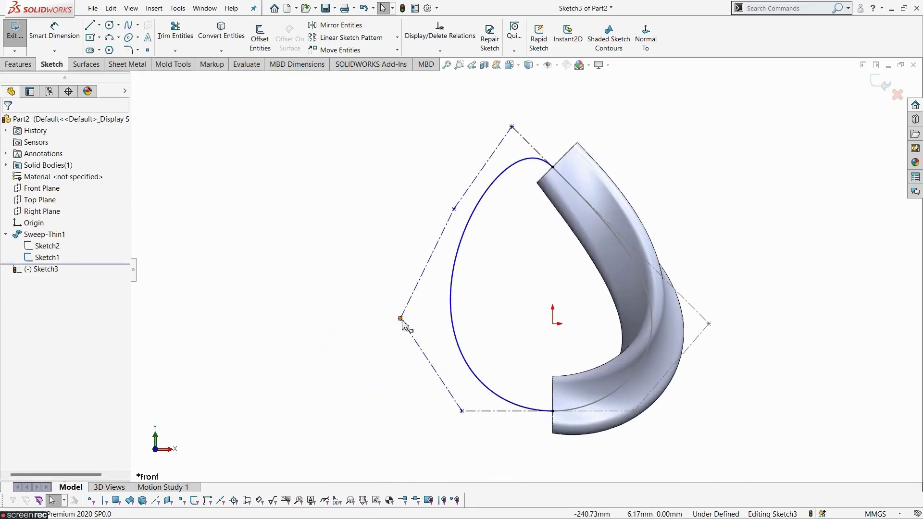
pyautogui.click(401, 319)
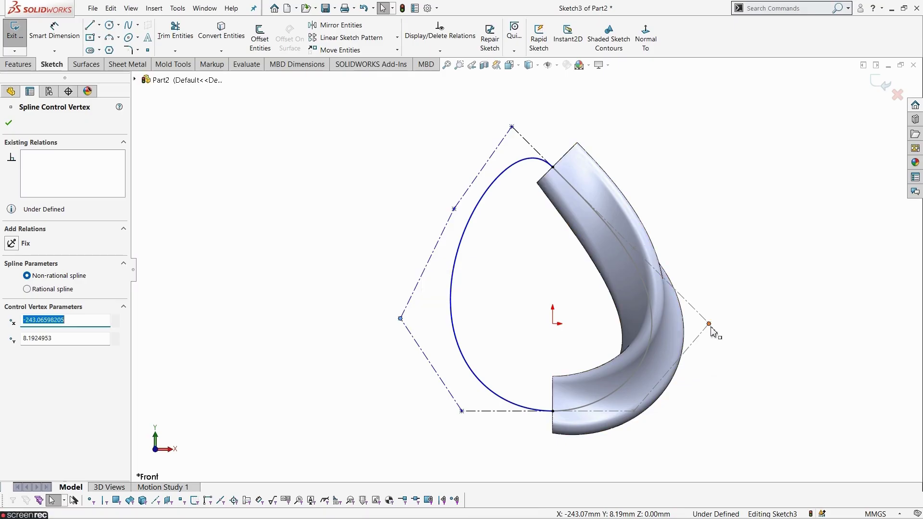
pyautogui.keyDown('ctrl'); pyautogui.click(556, 325); pyautogui.keyUp('ctrl')
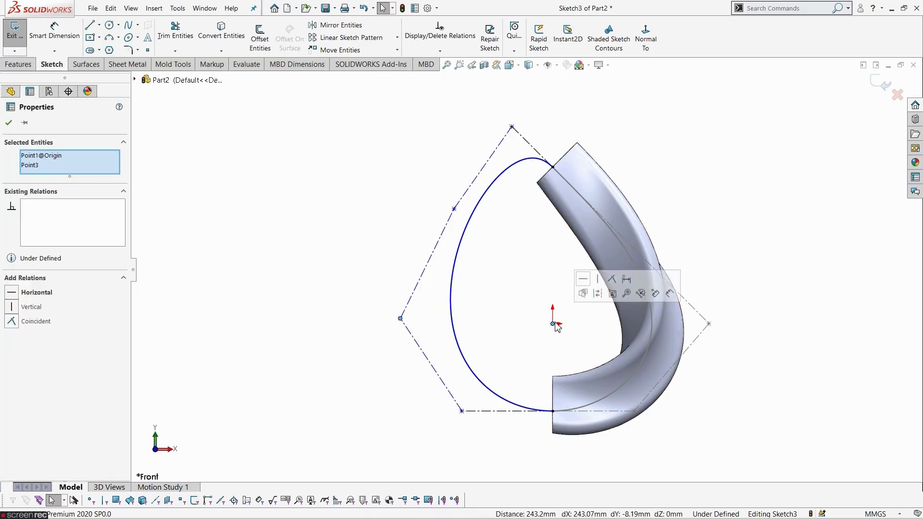
pyautogui.click(583, 281)
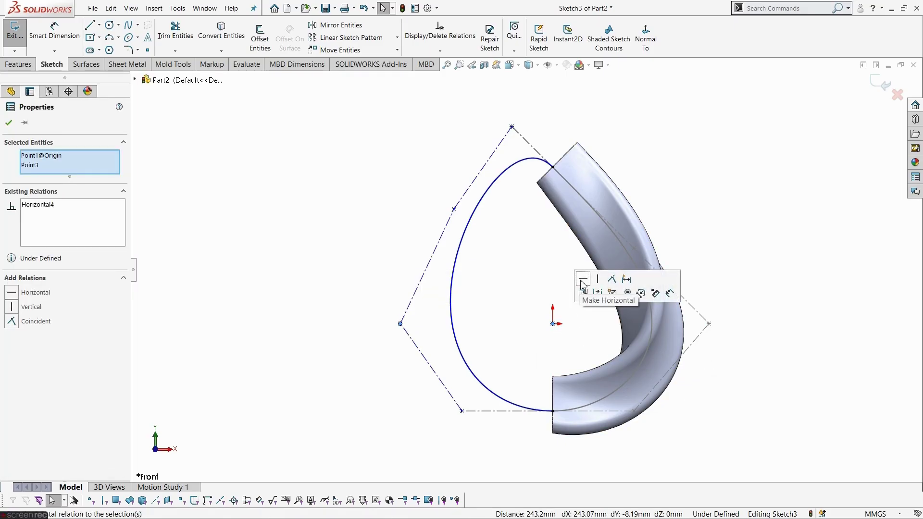
pyautogui.click(534, 290)
# Step: Make the two control lines between the spline's outermost and topmost vertices collinear
pyautogui.scroll(-1, 534, 290)
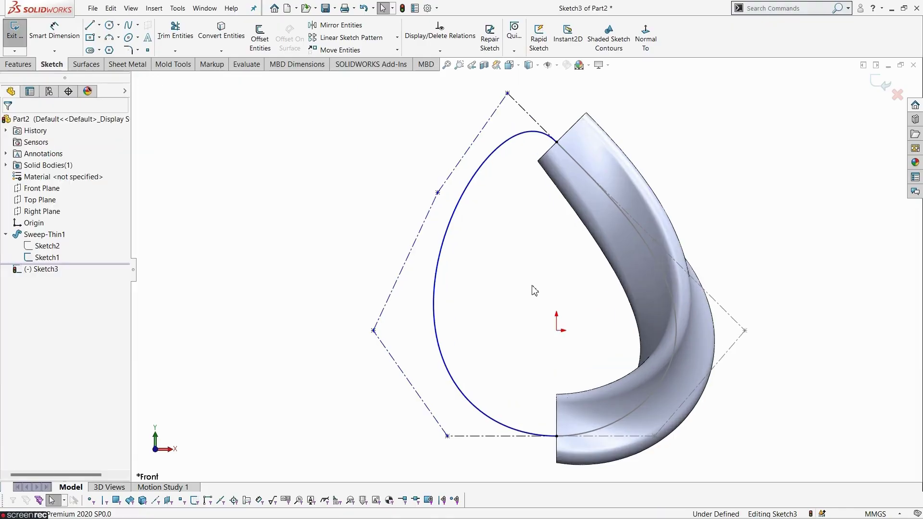
pyautogui.click(472, 151)
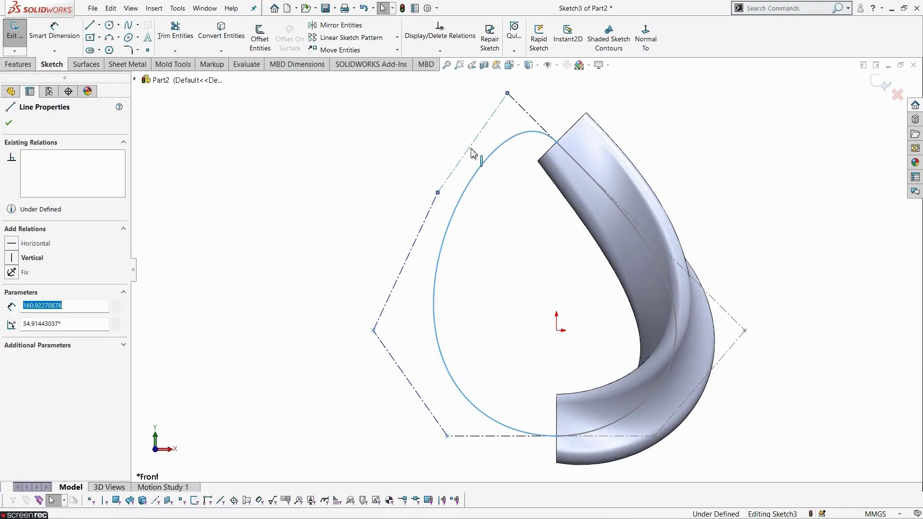
pyautogui.keyDown('ctrl'); pyautogui.click(416, 250); pyautogui.keyUp('ctrl')
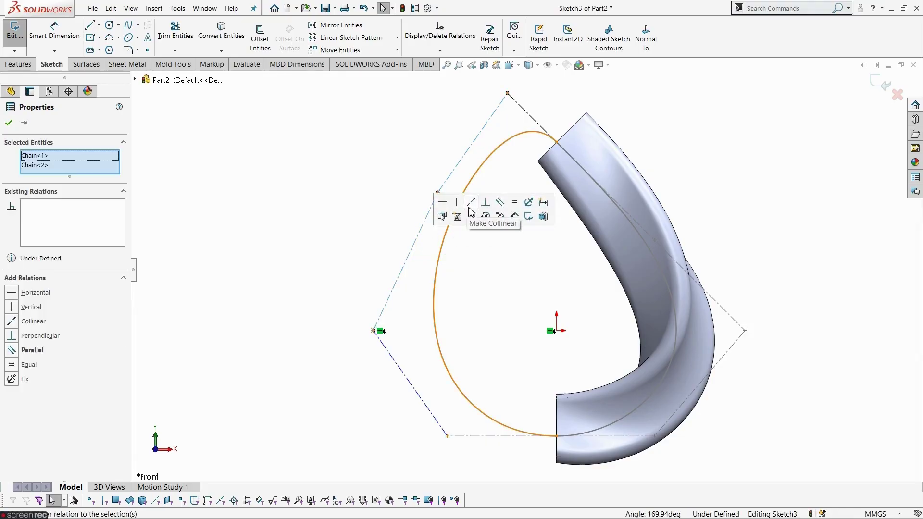
pyautogui.click(471, 212)
pyautogui.click(476, 269)
# Step: Make the new spline's lowest control line equal in length to the path spline's lowest control line
pyautogui.press('f')
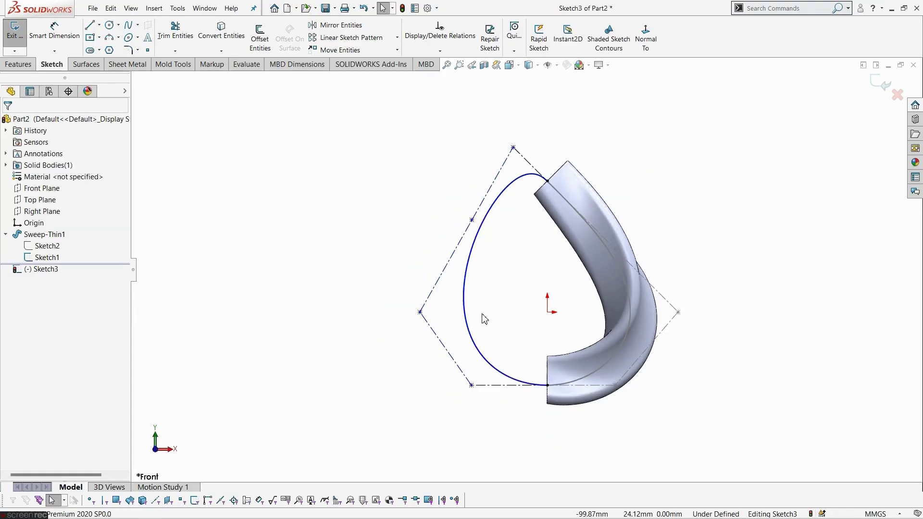
pyautogui.scroll(-2, 490, 323)
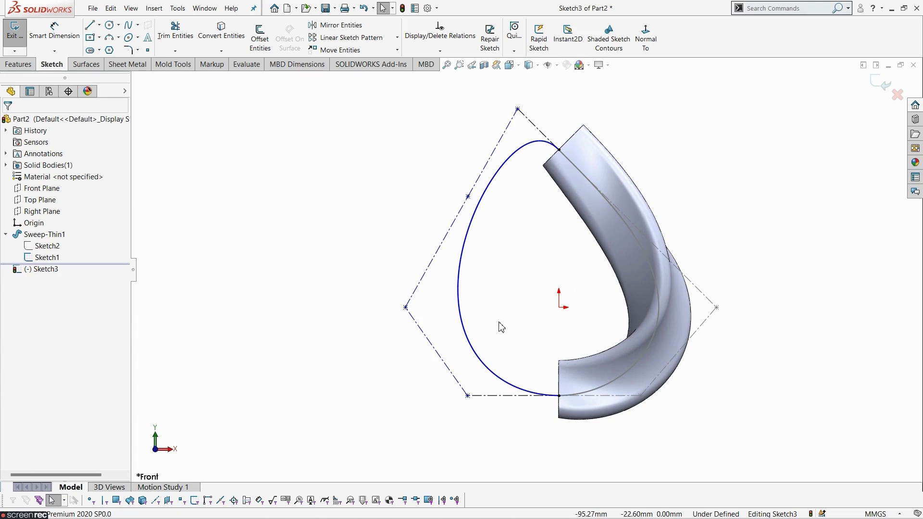
pyautogui.click(498, 403)
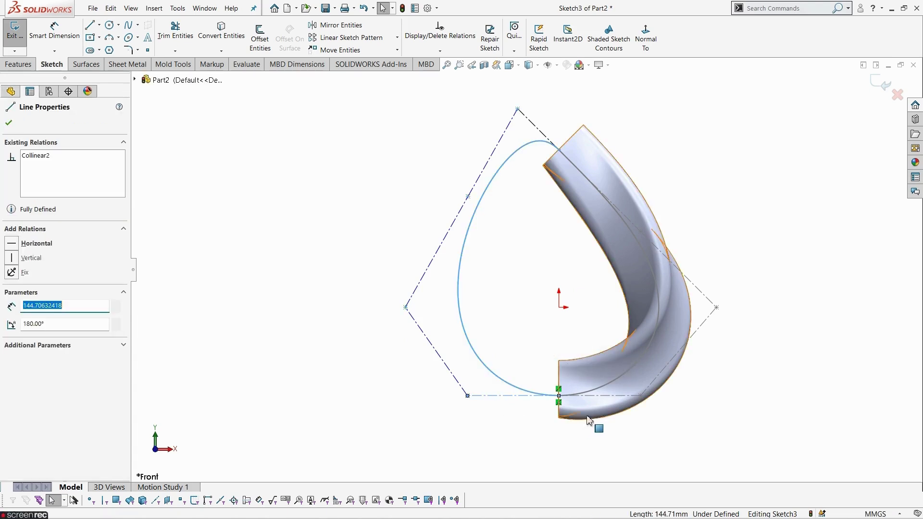
pyautogui.keyDown('ctrl'); pyautogui.click(598, 402); pyautogui.keyUp('ctrl')
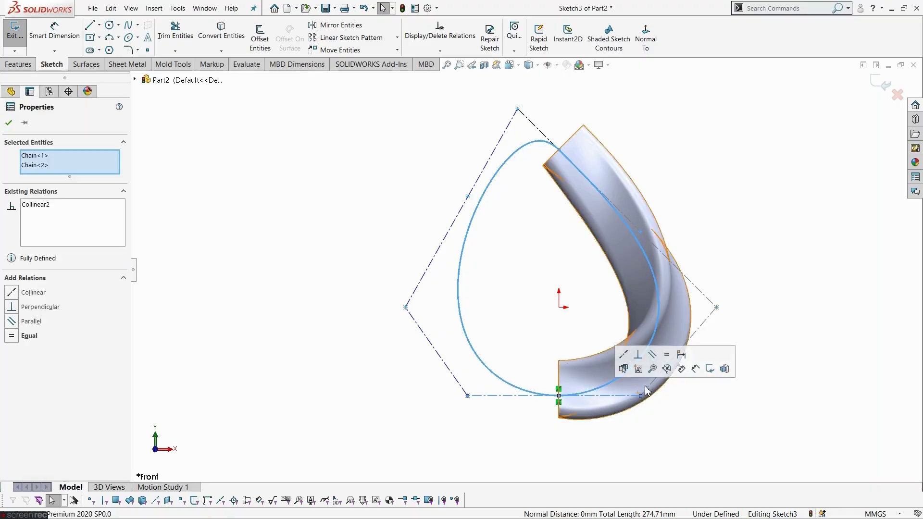
pyautogui.click(694, 434)
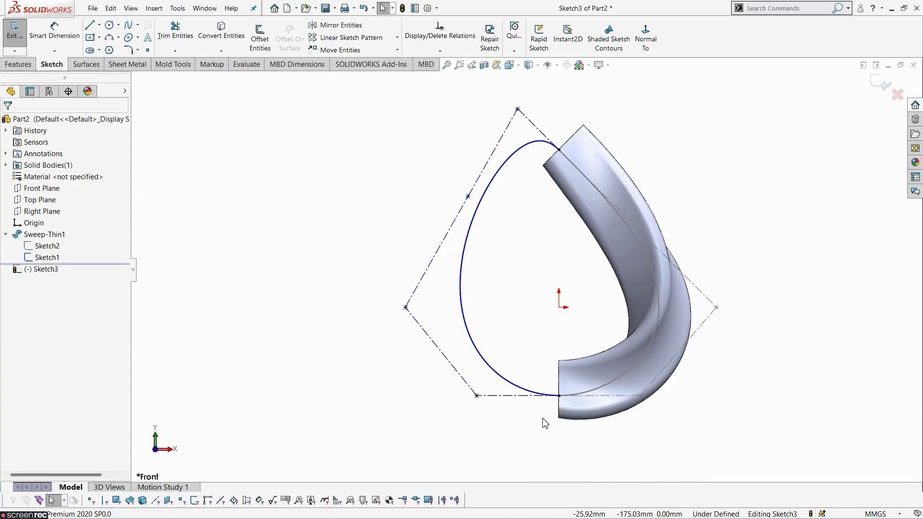
# Step: Dimension the horizontal distance from the spline's outermost control vertex to the origin as 250 mm
pyautogui.click(54, 29)
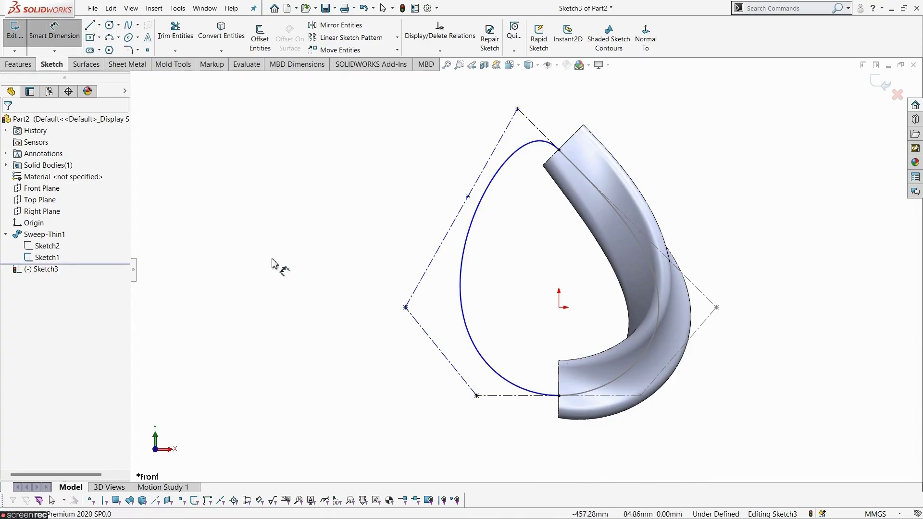
pyautogui.click(406, 307)
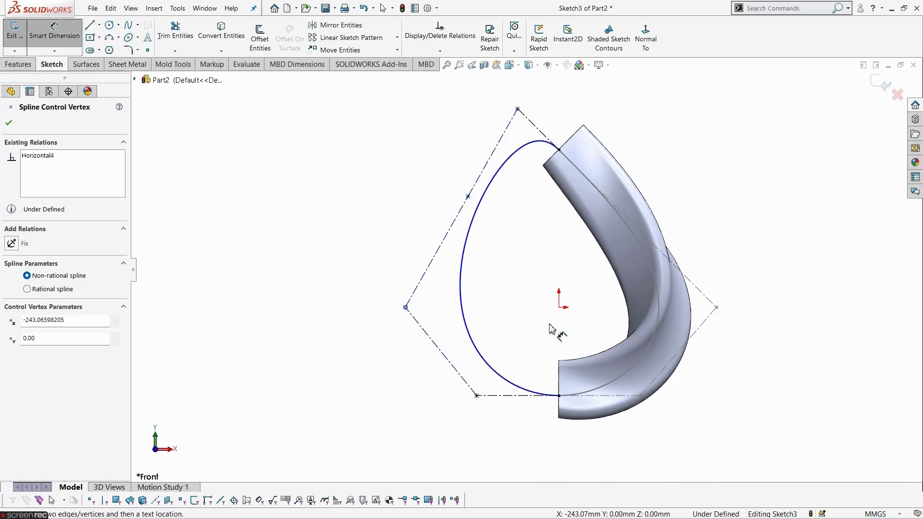
pyautogui.click(558, 308)
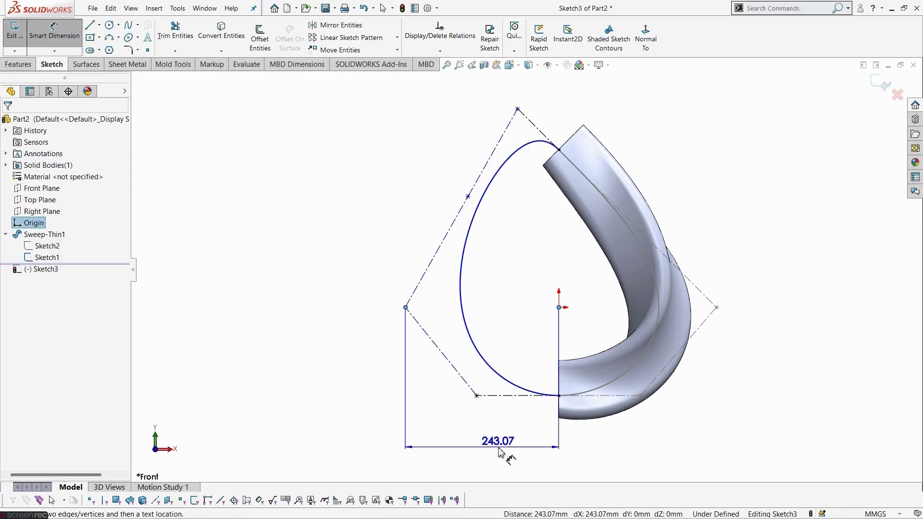
pyautogui.click(498, 452)
pyautogui.write('250')
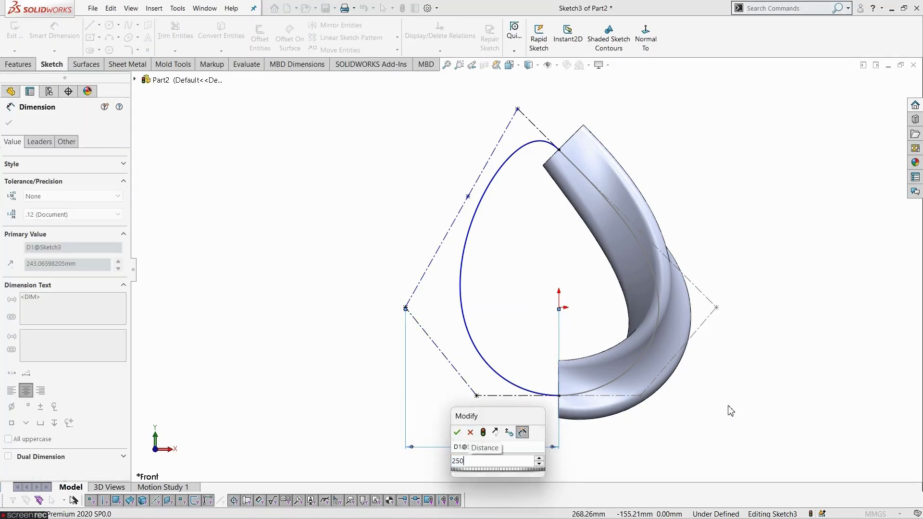
pyautogui.press('Return')
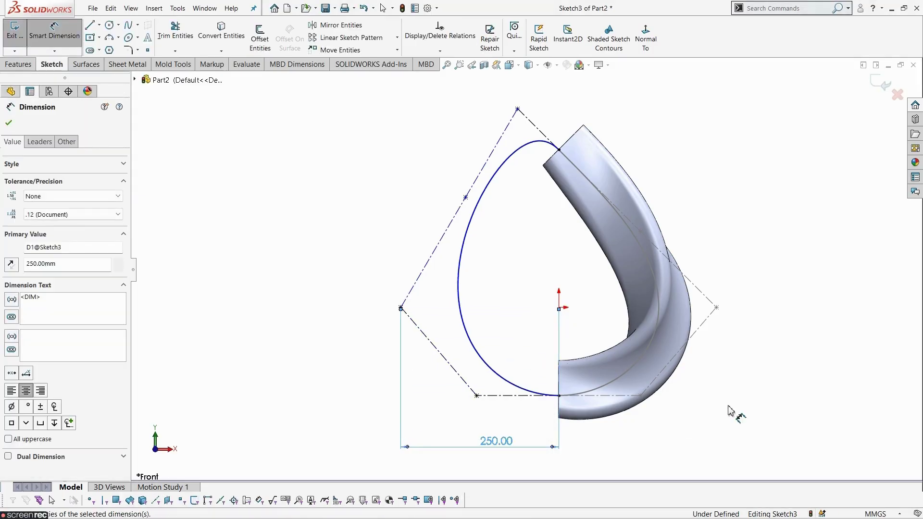
# Step: Dimension the vertical distance from the new spline's topmost control vertex to the origin as 340 mm
pyautogui.click(730, 411)
pyautogui.scroll(2, 730, 411)
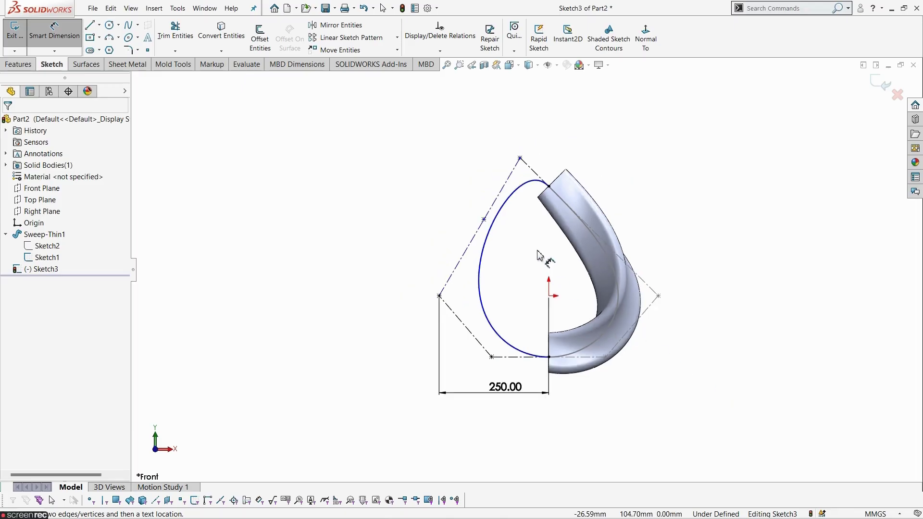
pyautogui.scroll(-1, 538, 252)
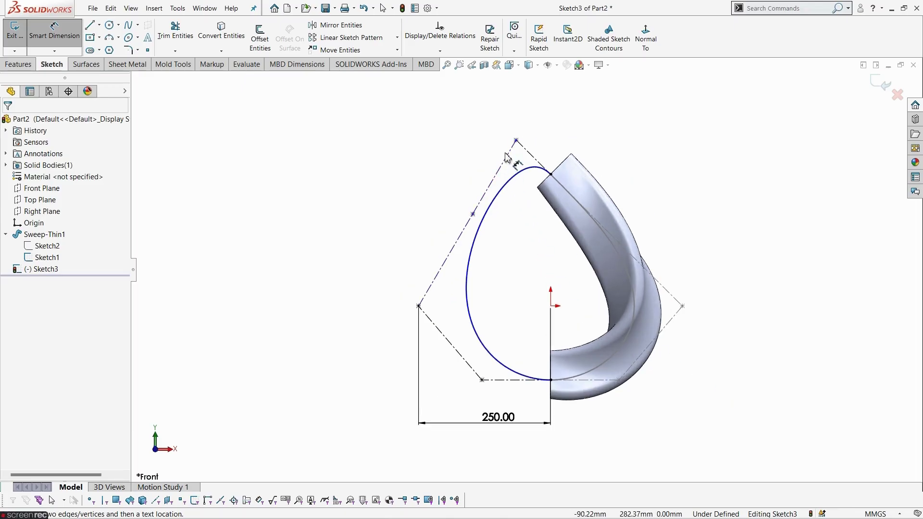
pyautogui.click(516, 140)
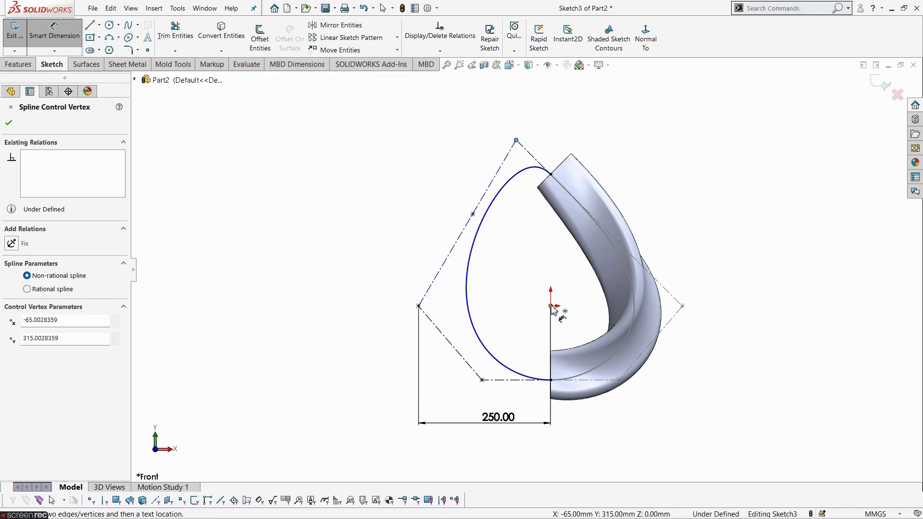
pyautogui.click(551, 306)
pyautogui.click(369, 221)
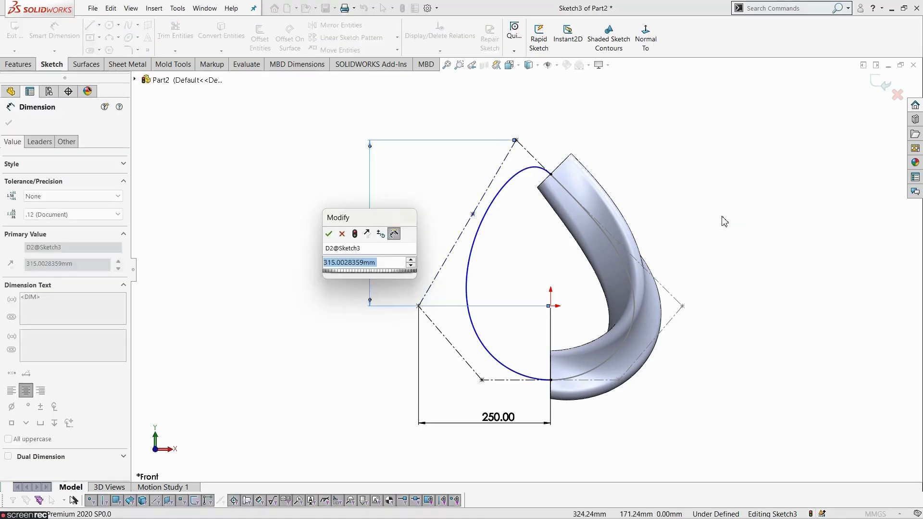
pyautogui.write('340')
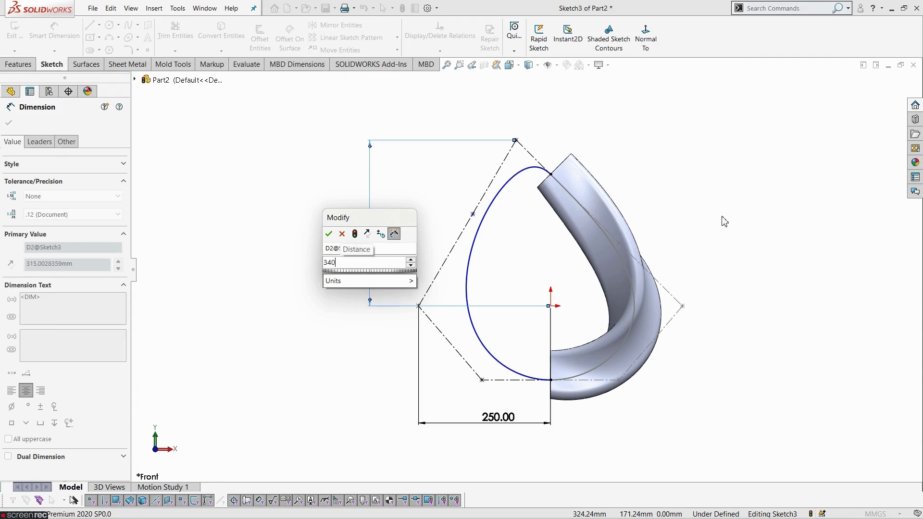
pyautogui.press('Return')
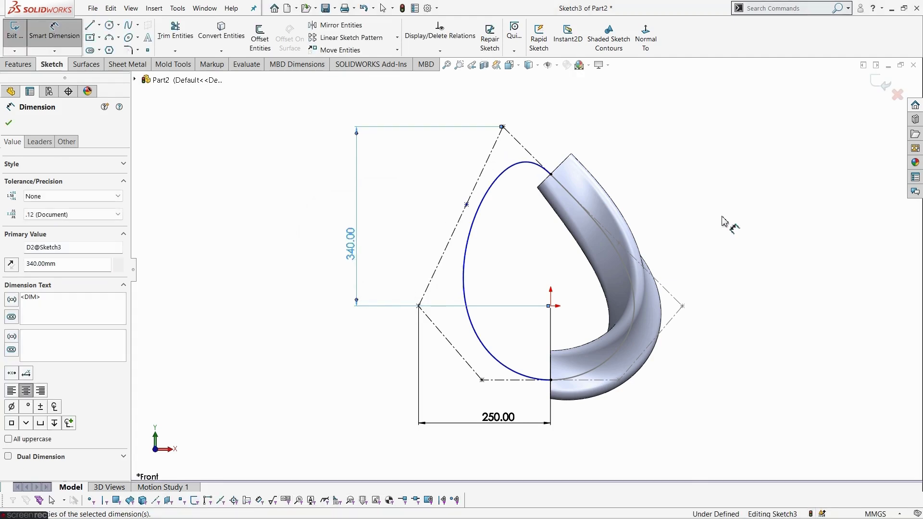
pyautogui.click(723, 221)
# Step: Dimension the vertical distance from the control vertex between the outermost and topmost vertices to the origin as 130 mm, and exit the sketch
pyautogui.click(467, 206)
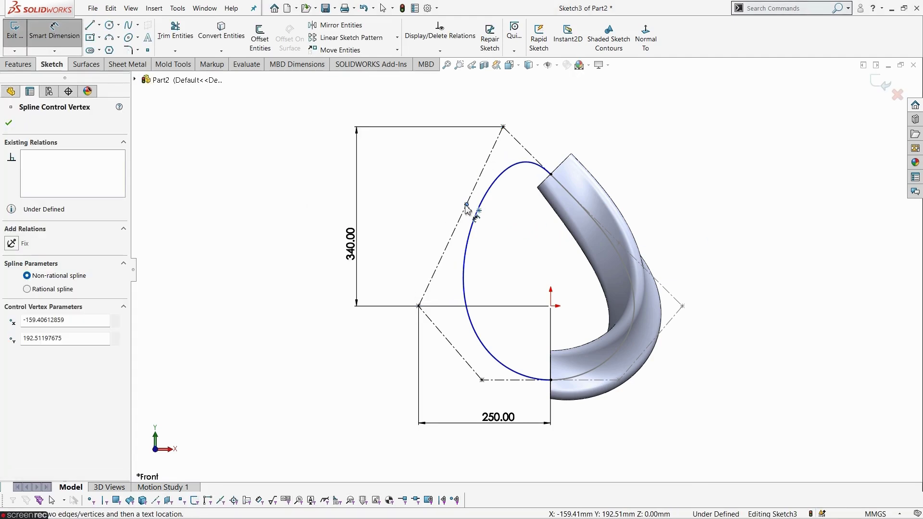
pyautogui.click(551, 306)
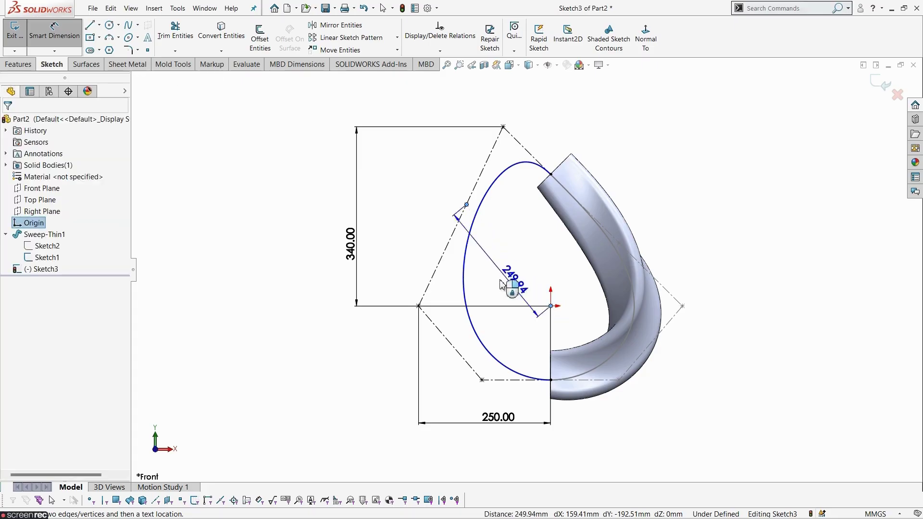
pyautogui.click(418, 257)
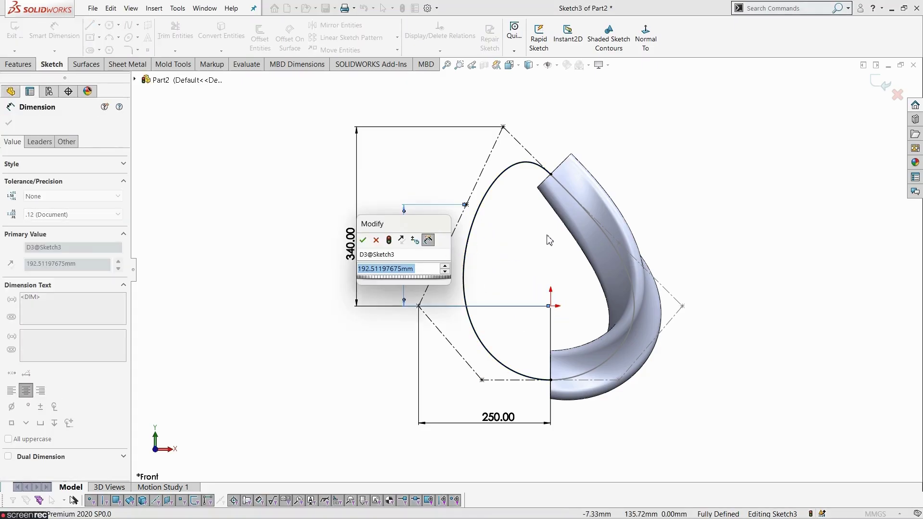
pyautogui.write('130')
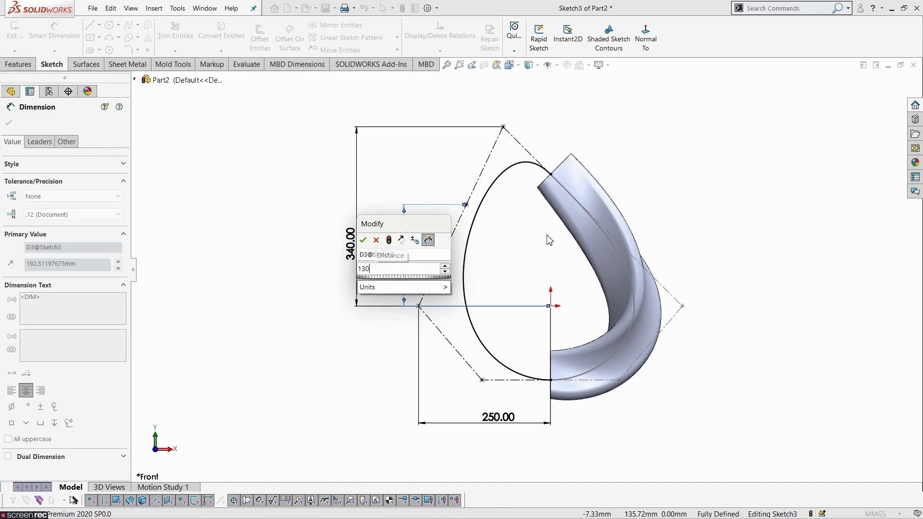
pyautogui.press('Return')
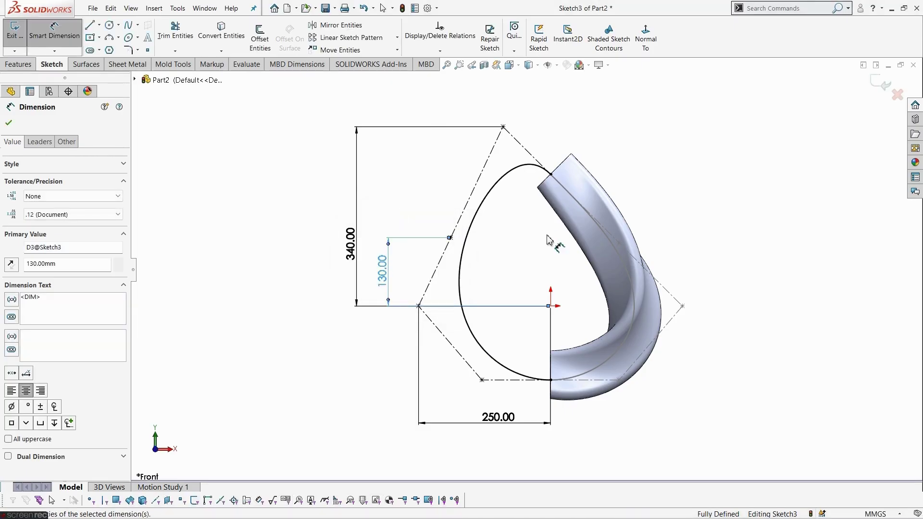
pyautogui.press('Escape')
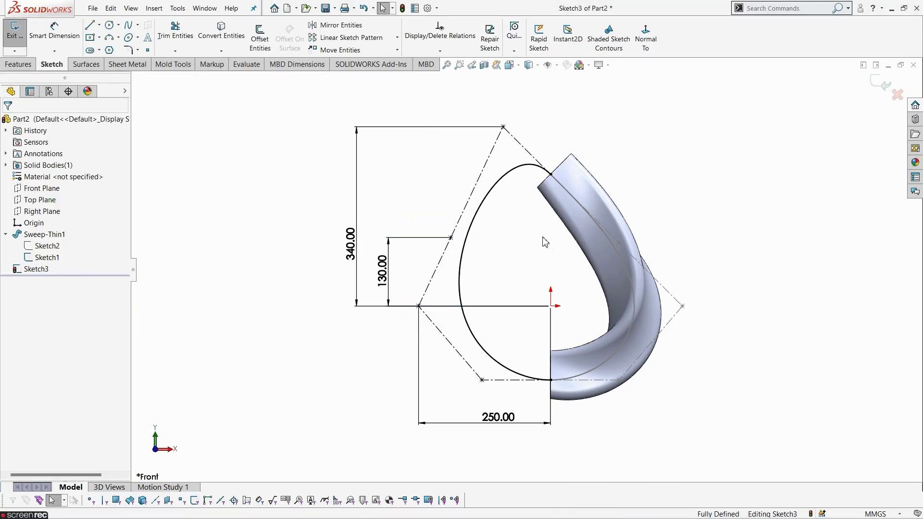
pyautogui.scroll(-2, 545, 242)
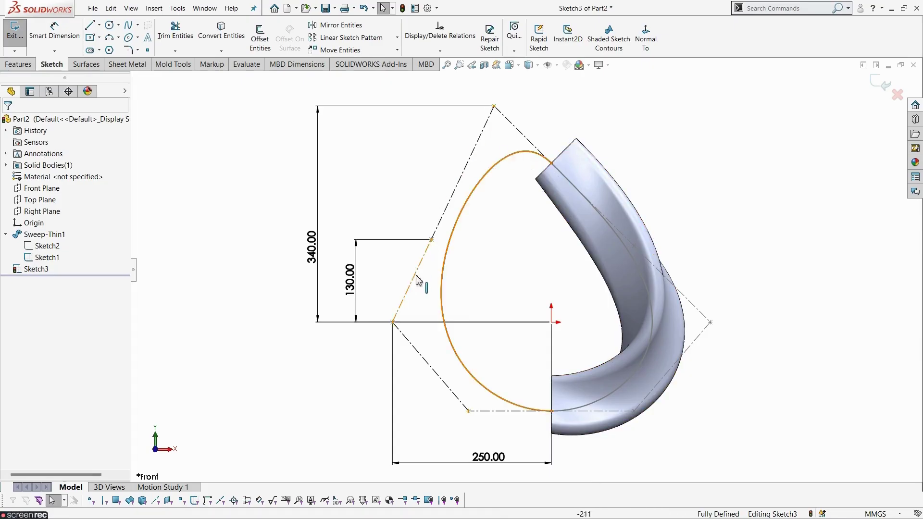
pyautogui.scroll(2, 523, 425)
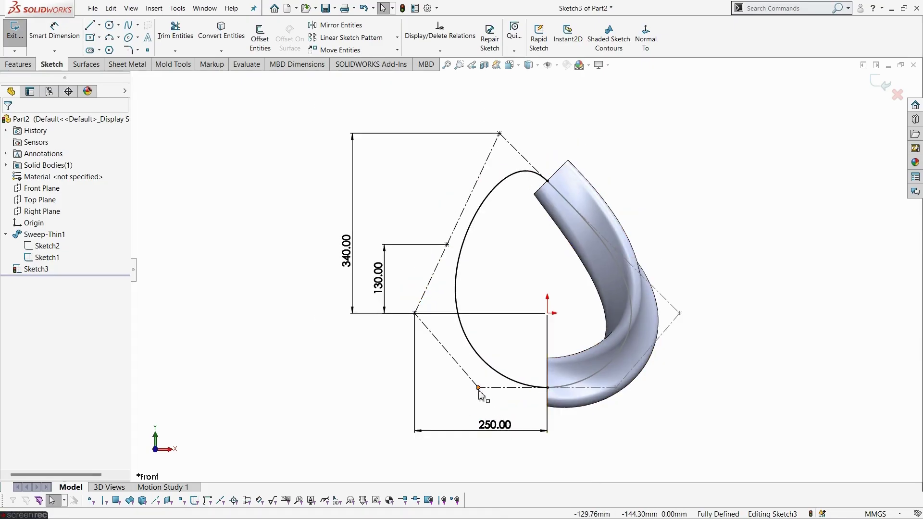
pyautogui.click(875, 92)
# Step: Create a reference plane coincident with the upper end face of the swept tube
pyautogui.moveTo(789, 186)
pyautogui.mouseDown(button='middle')
pyautogui.moveTo(690, 202)
pyautogui.moveTo(754, 253)
pyautogui.moveTo(616, 196)
pyautogui.mouseUp(button='middle')
pyautogui.scroll(-3, 489, 253)
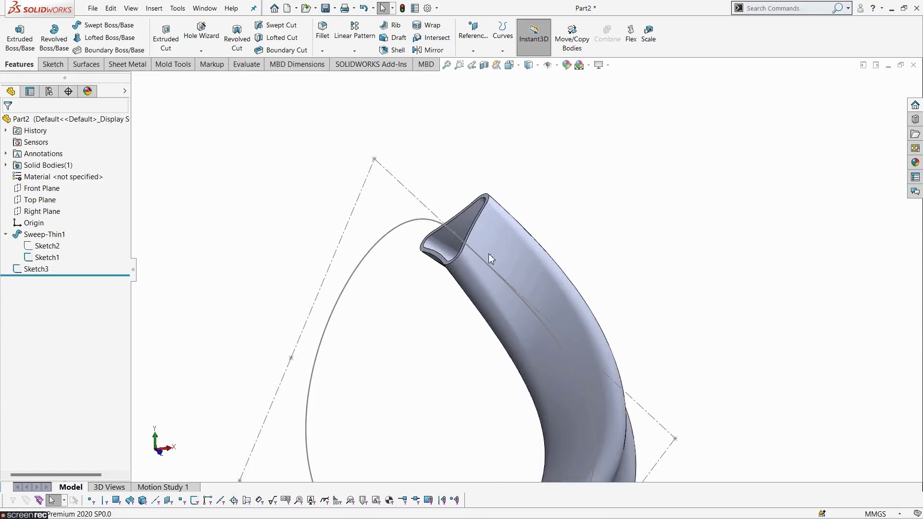
pyautogui.scroll(-2, 489, 258)
pyautogui.moveTo(423, 315); pyautogui.dragTo(457, 334, button='middle')
pyautogui.scroll(-2, 547, 213)
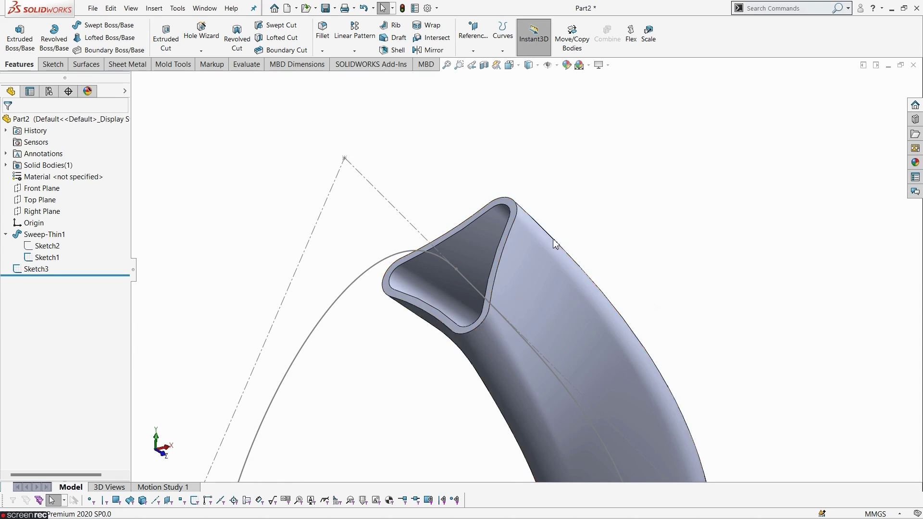
pyautogui.click(472, 52)
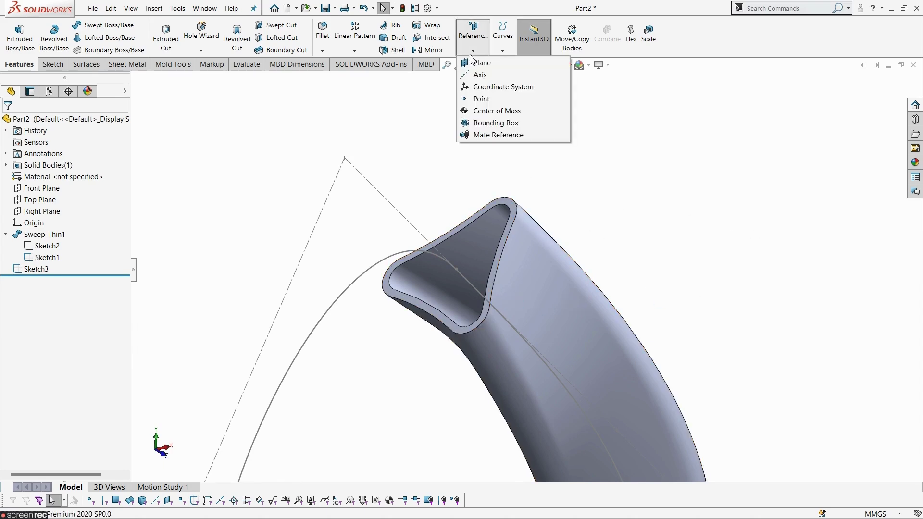
pyautogui.click(478, 63)
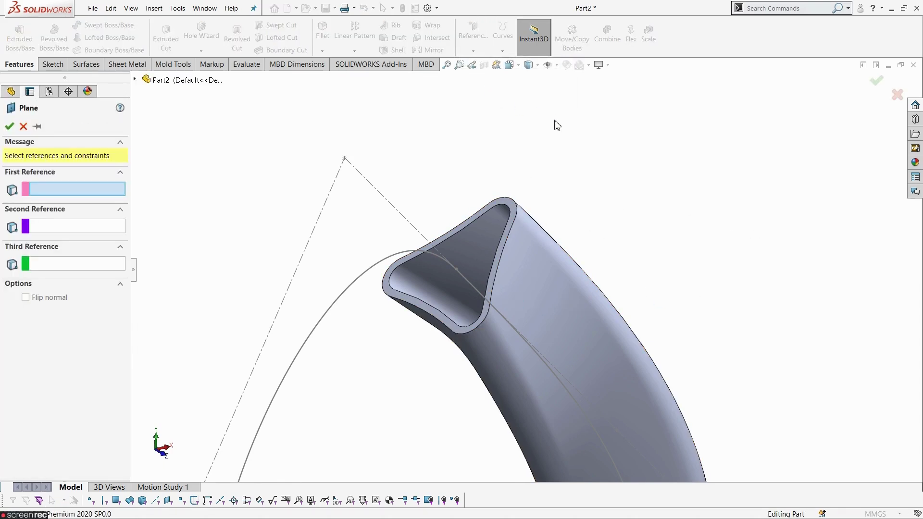
pyautogui.click(518, 207)
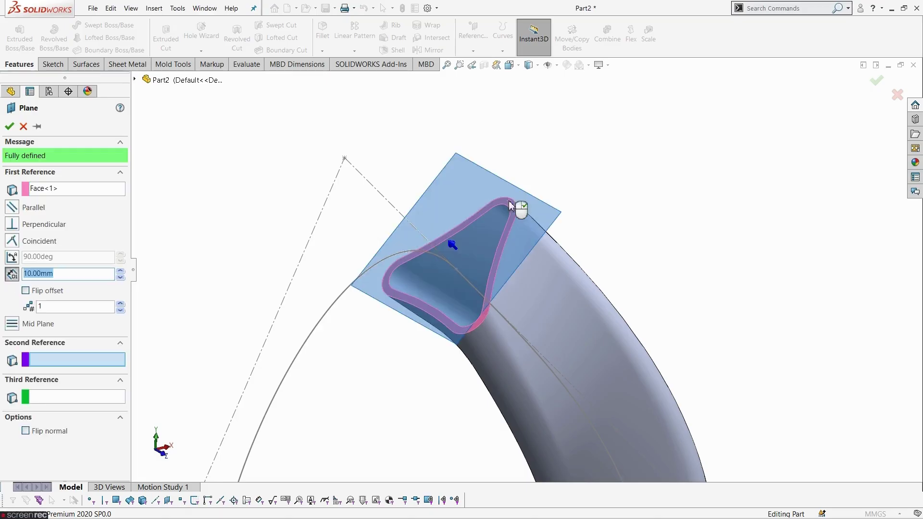
pyautogui.moveTo(662, 250); pyautogui.dragTo(645, 210, button='middle')
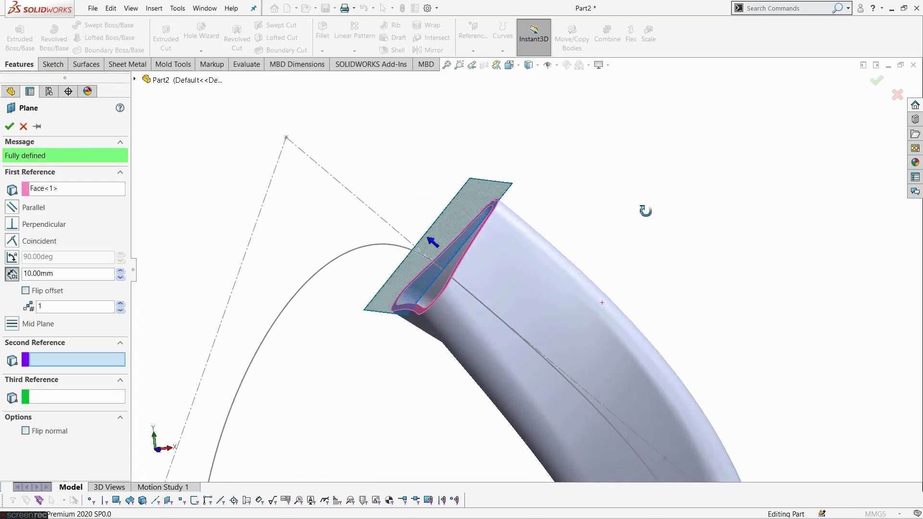
pyautogui.click(12, 241)
pyautogui.moveTo(359, 372); pyautogui.dragTo(346, 363, button='middle')
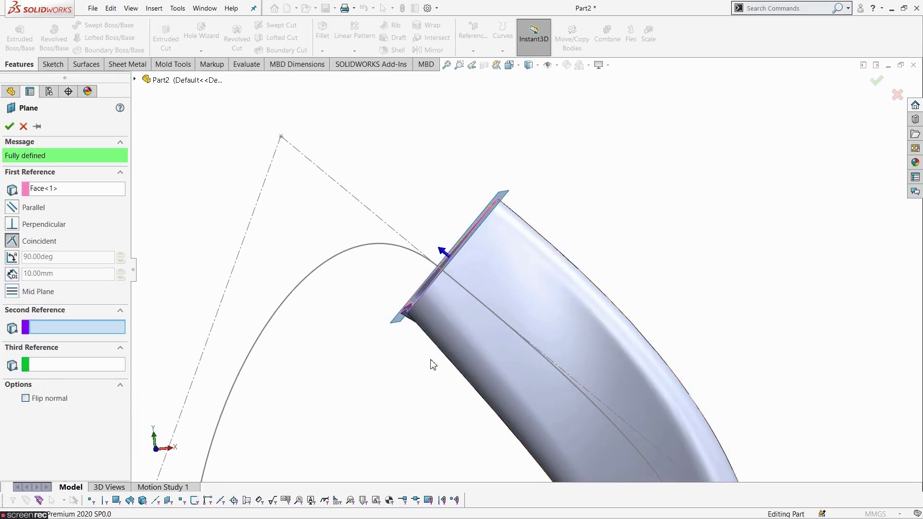
pyautogui.moveTo(410, 188); pyautogui.dragTo(441, 226, button='middle')
pyautogui.click(9, 126)
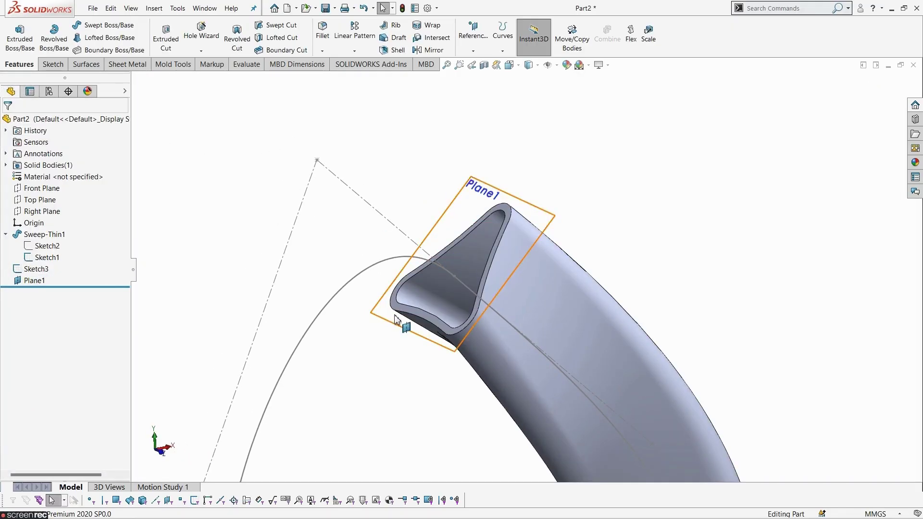
# Step: Start a new sketch on the upper end face of the swept tube
pyautogui.scroll(-4, 399, 319)
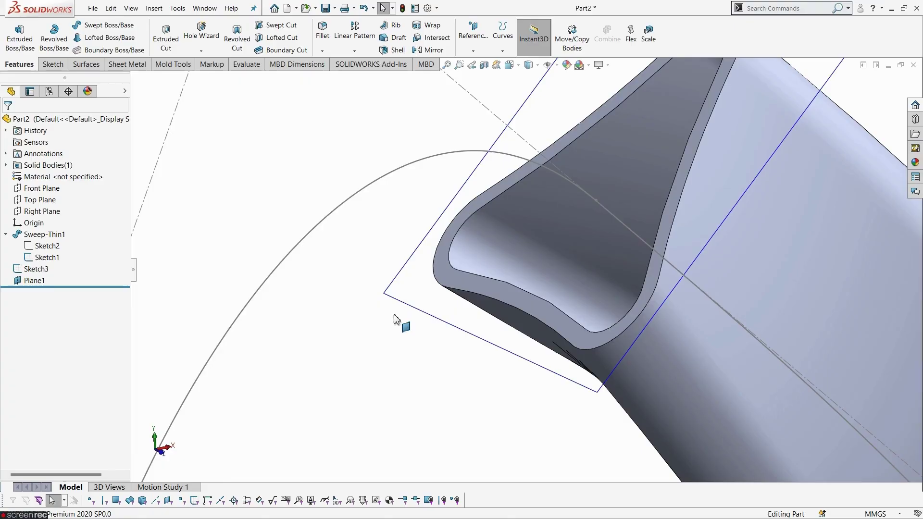
pyautogui.click(442, 283)
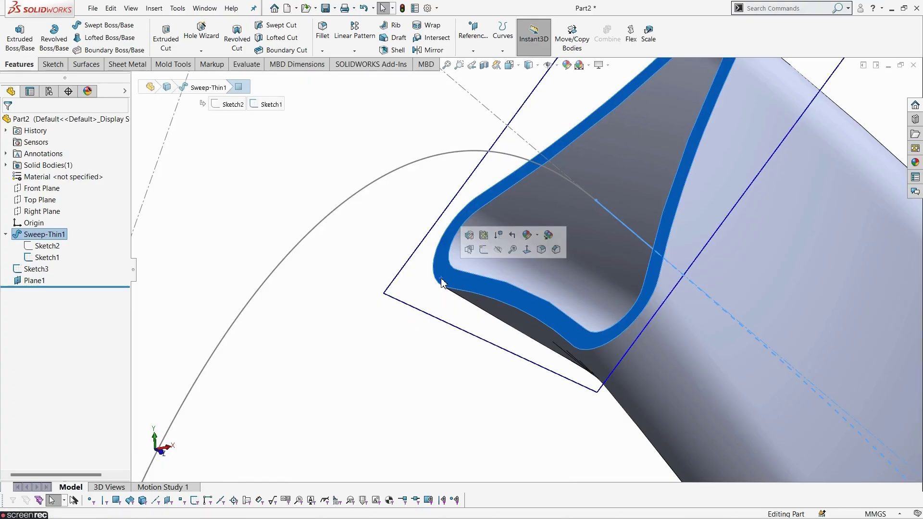
pyautogui.click(483, 249)
pyautogui.click(409, 376)
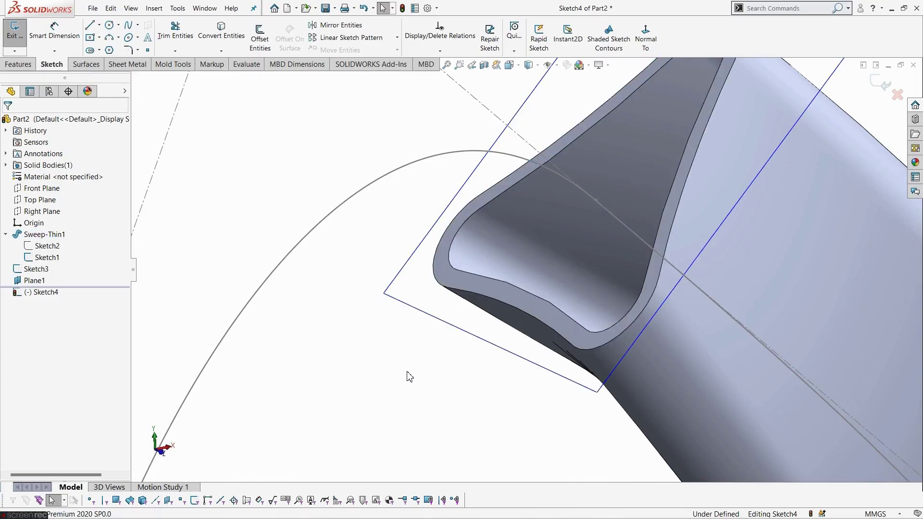
# Step: Convert the end face's complete inner edge loop into sketch entities using a tangency selection, and exit the sketch
pyautogui.scroll(3, 409, 375)
pyautogui.moveTo(408, 375); pyautogui.dragTo(474, 350, button='middle')
pyautogui.scroll(-4, 614, 172)
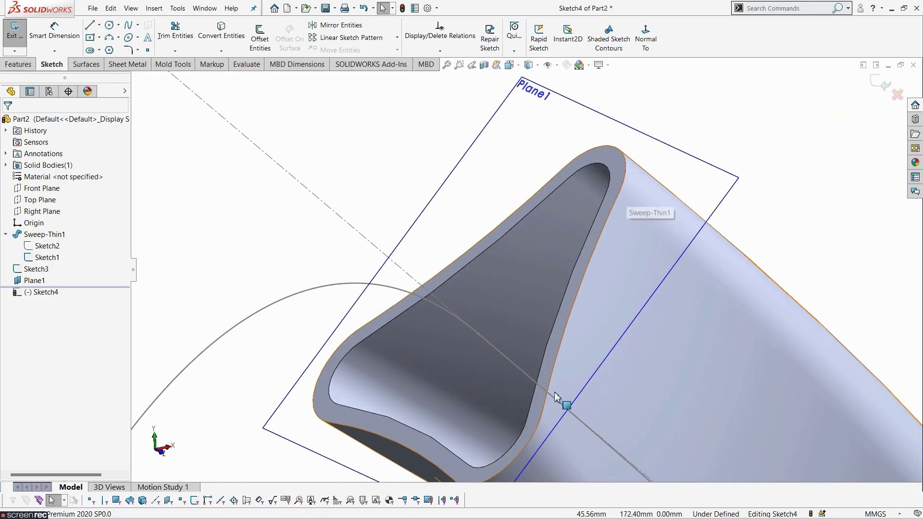
pyautogui.rightClick(602, 164)
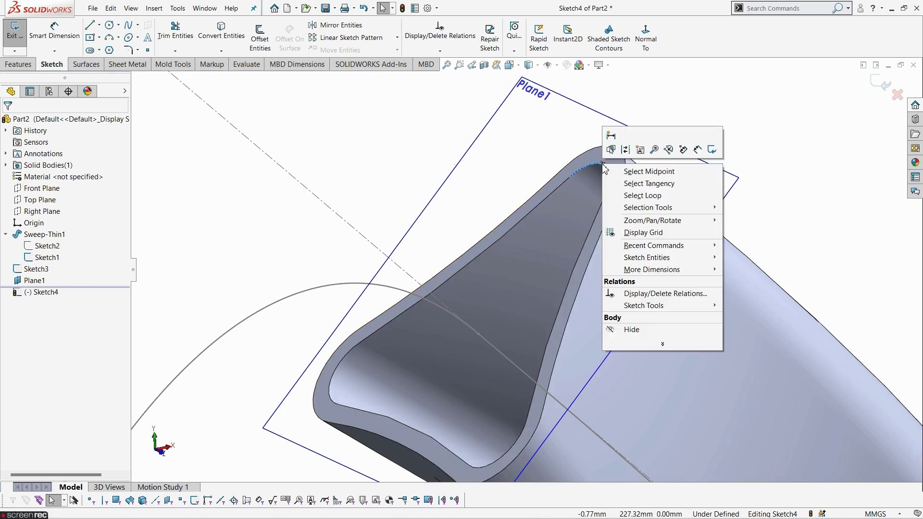
pyautogui.click(643, 184)
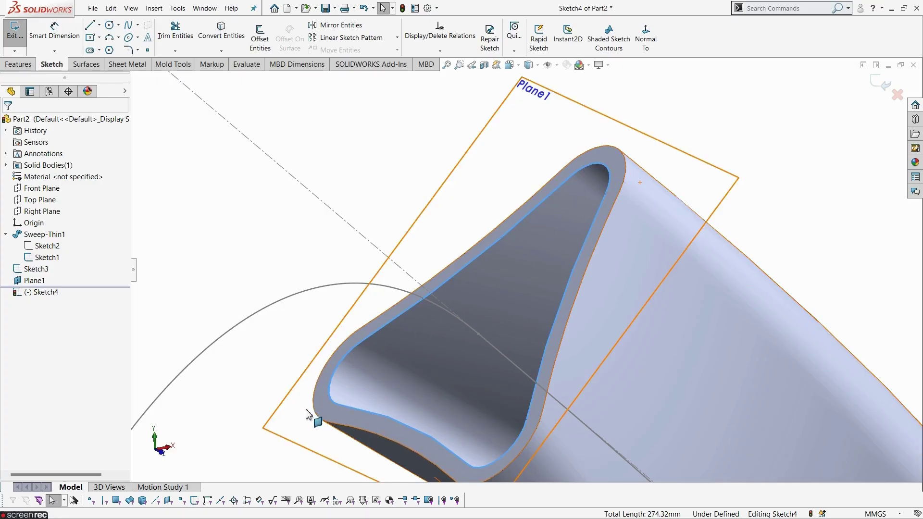
pyautogui.scroll(1, 524, 432)
pyautogui.press('Escape')
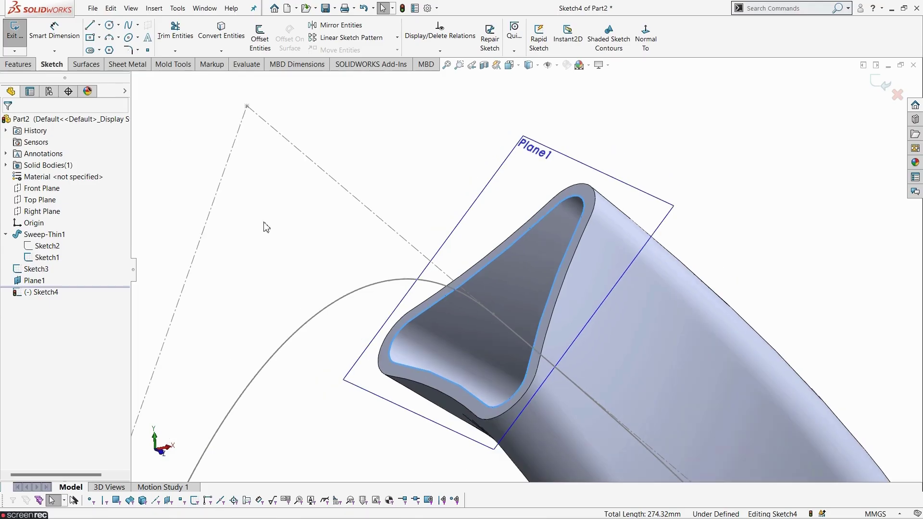
pyautogui.click(231, 36)
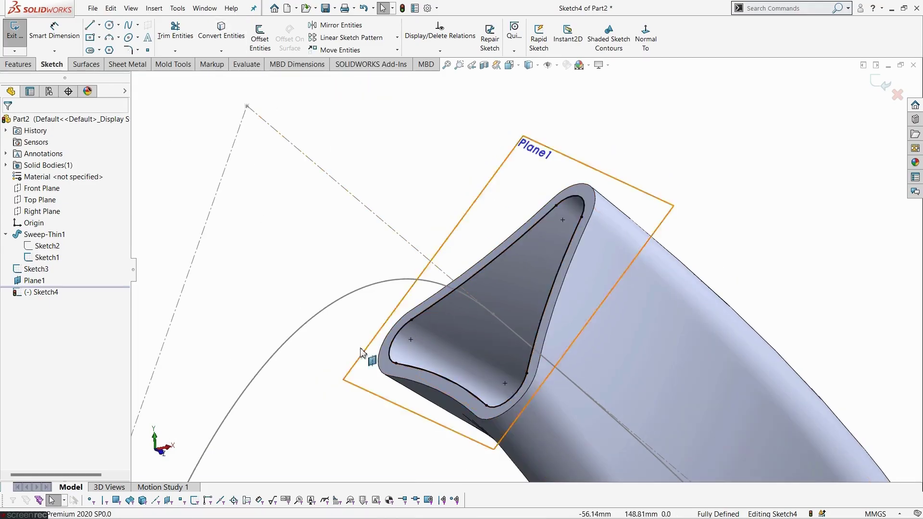
pyautogui.moveTo(340, 418); pyautogui.dragTo(422, 385, button='middle')
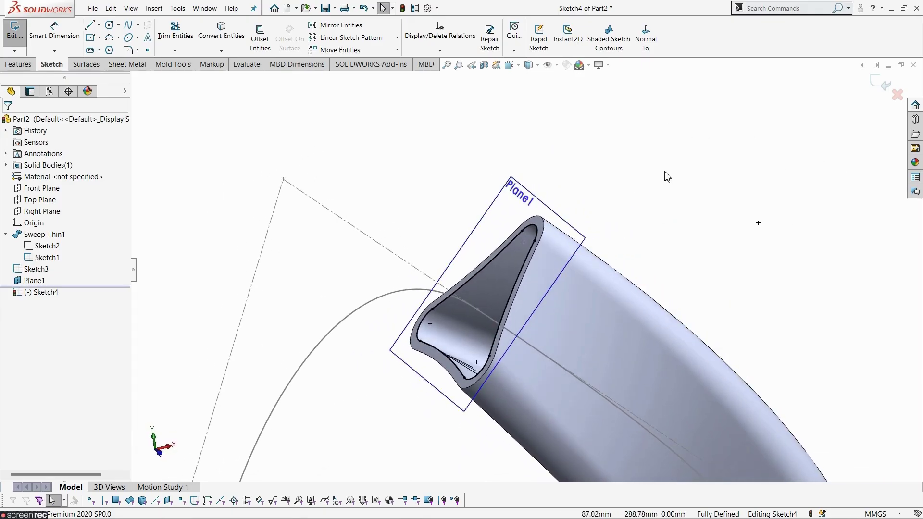
pyautogui.click(873, 81)
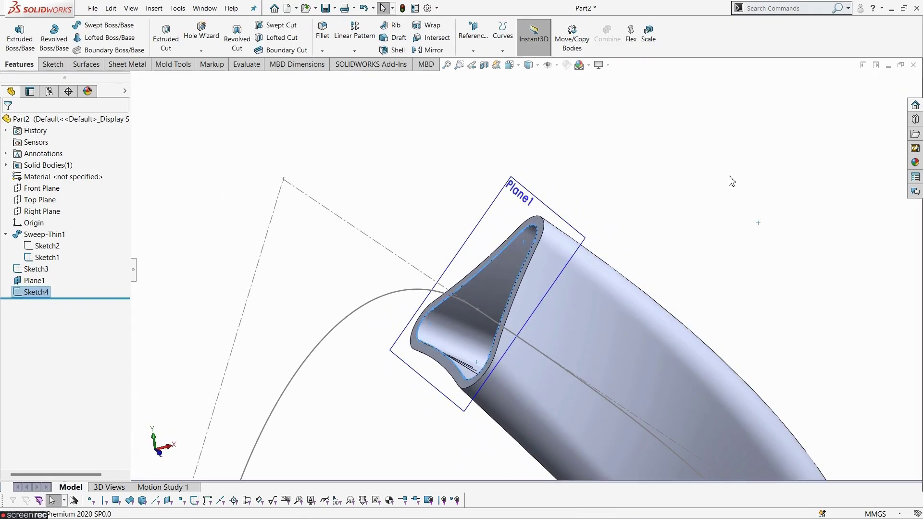
# Step: Hide Sketch1, the path sketch of the existing thin sweep
pyautogui.scroll(5, 552, 320)
pyautogui.moveTo(529, 338); pyautogui.dragTo(513, 352, button='middle')
pyautogui.scroll(-3, 513, 349)
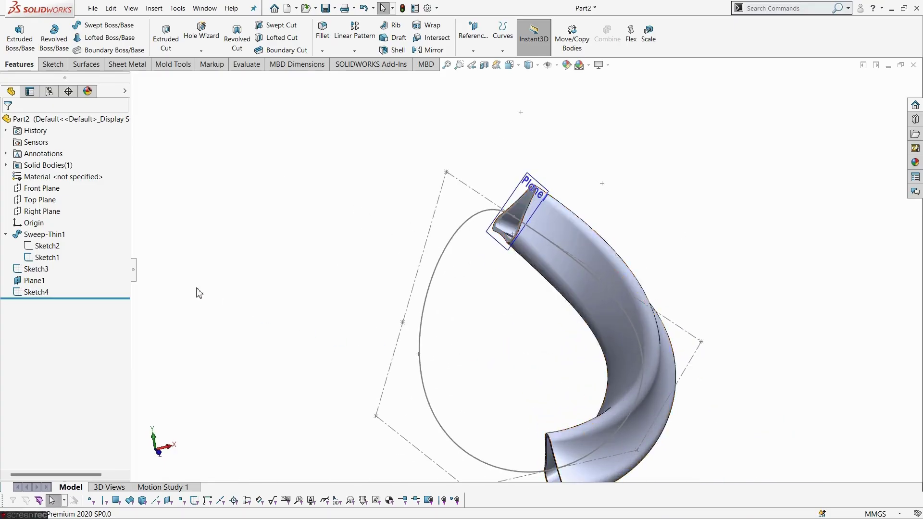
pyautogui.rightClick(52, 262)
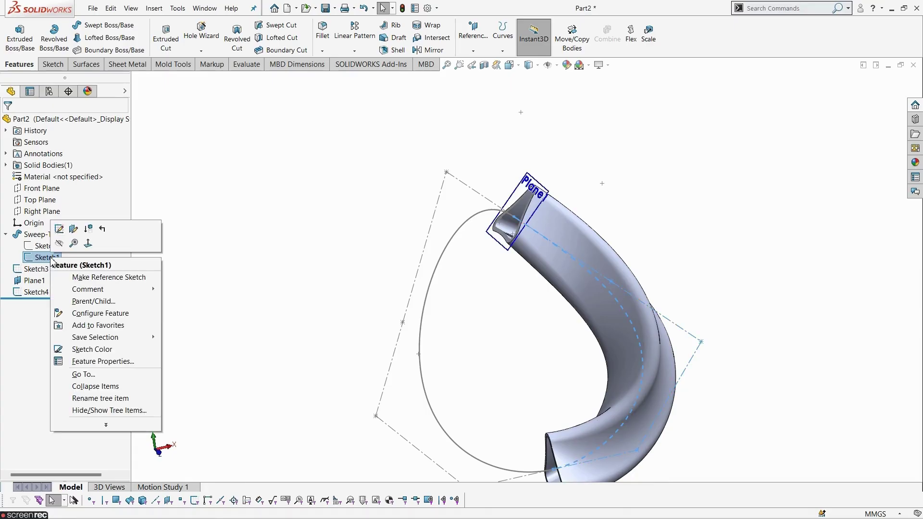
pyautogui.click(61, 248)
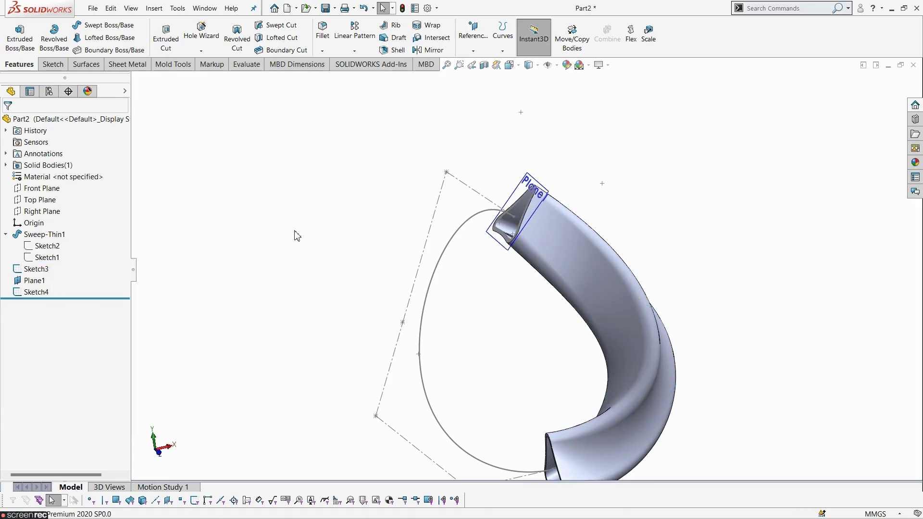
# Step: Hide Plane1, the reference plane on the upper end face of the swept tube
pyautogui.rightClick(36, 292)
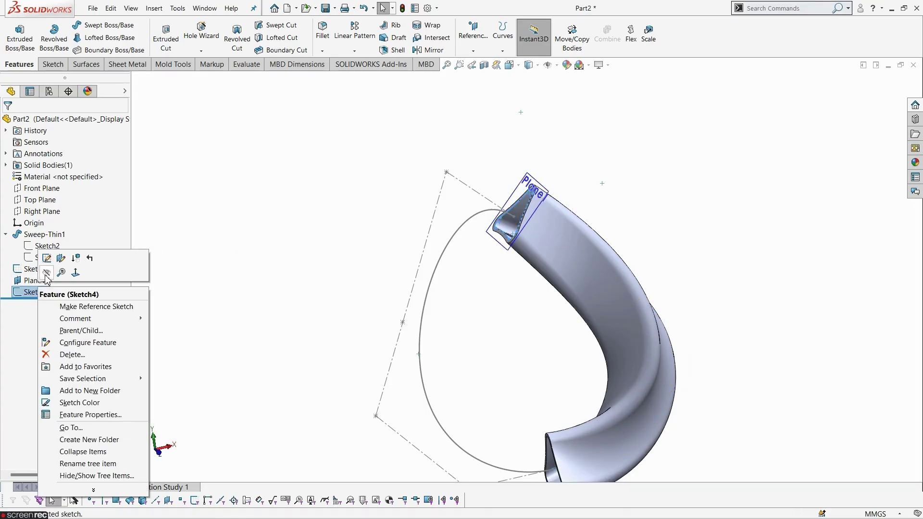
pyautogui.click(29, 281)
pyautogui.rightClick(30, 281)
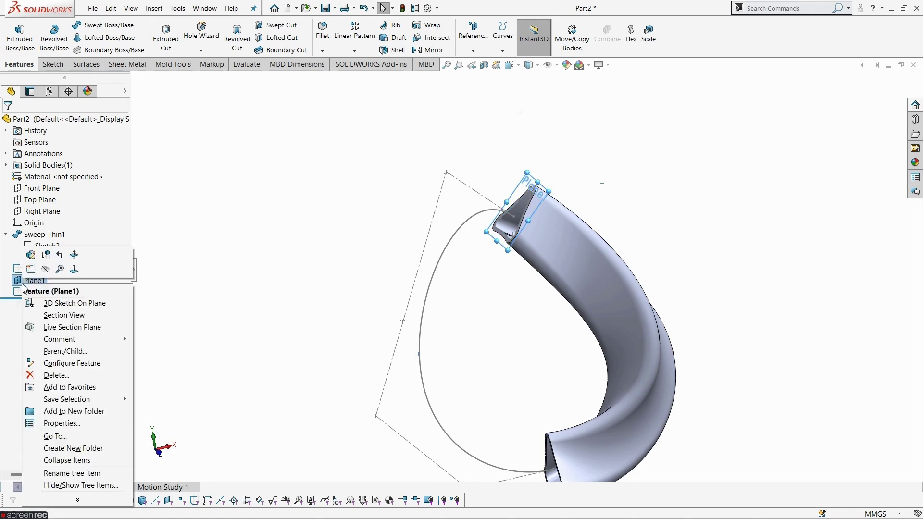
pyautogui.click(47, 271)
# Step: Start a Swept Boss/Base using the converted inner edge loop, Sketch4, as profile and the spline Sketch3 as path
pyautogui.moveTo(509, 361); pyautogui.dragTo(538, 331, button='middle')
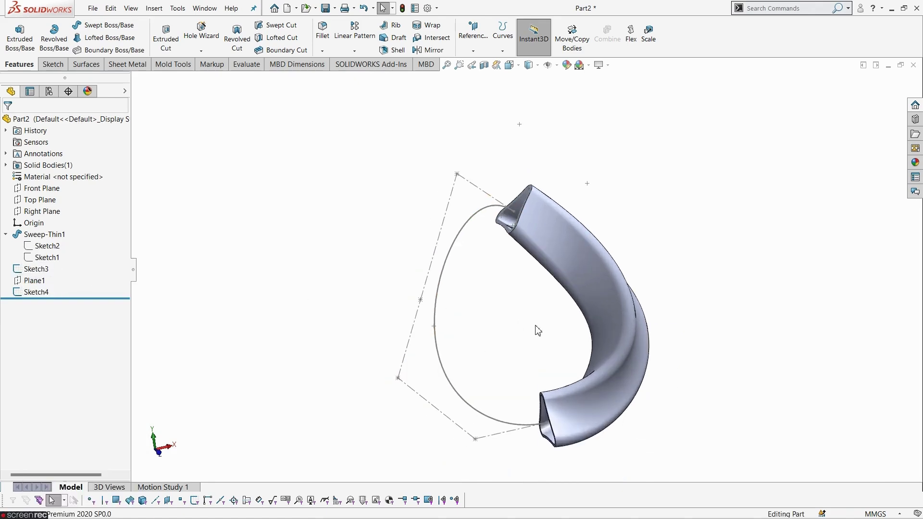
pyautogui.click(120, 27)
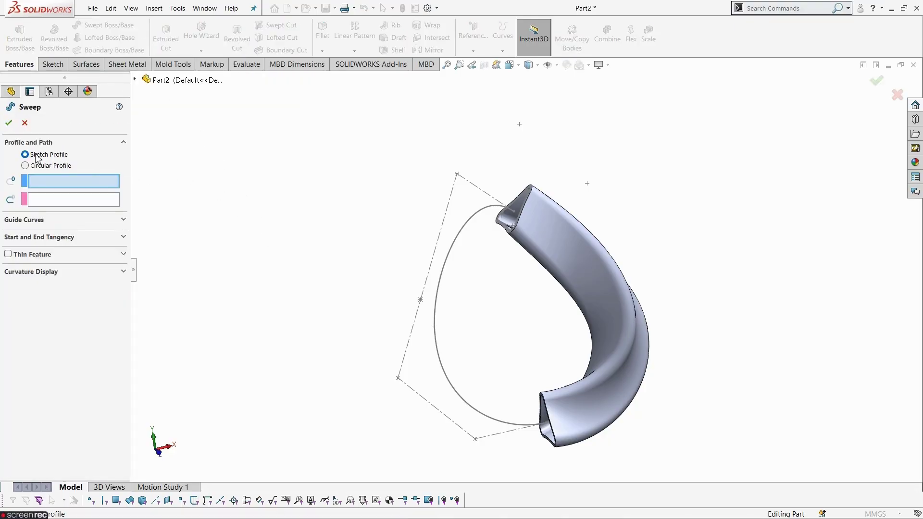
pyautogui.scroll(-3, 512, 235)
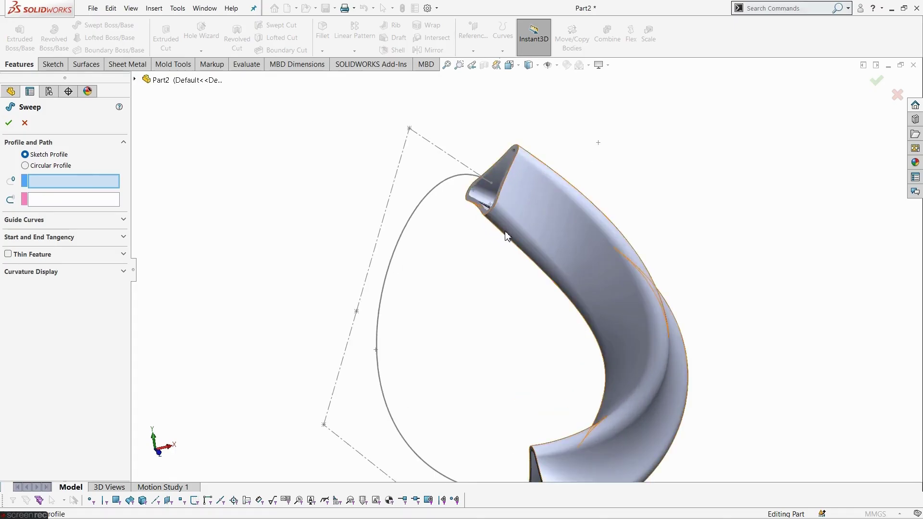
pyautogui.scroll(-3, 502, 174)
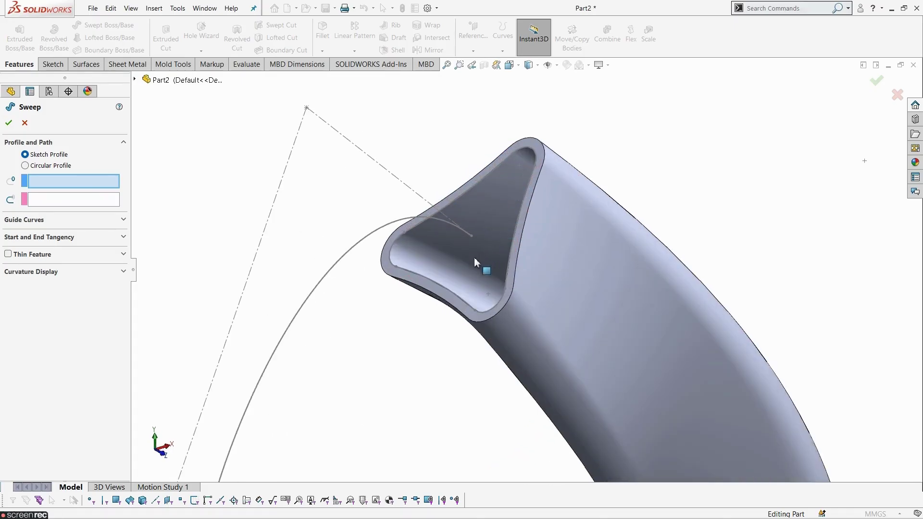
pyautogui.click(418, 276)
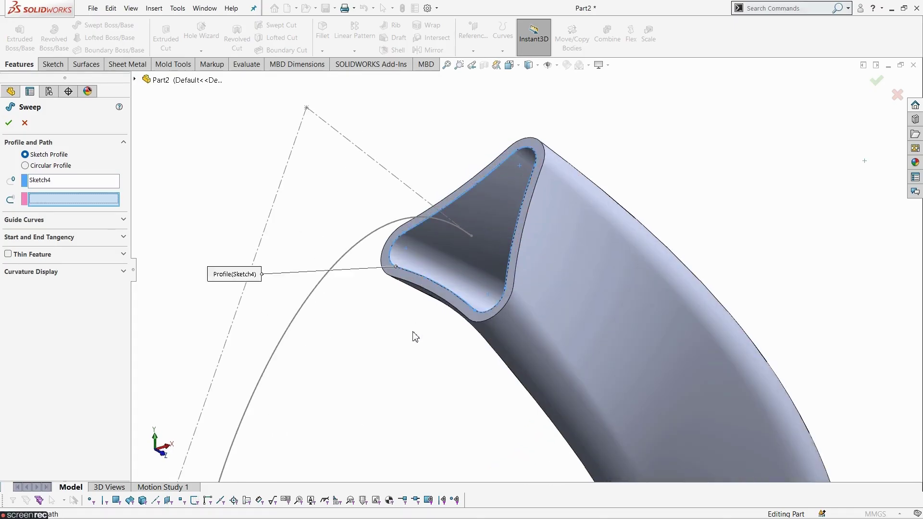
pyautogui.scroll(2, 416, 336)
pyautogui.moveTo(453, 363); pyautogui.dragTo(431, 319, button='middle')
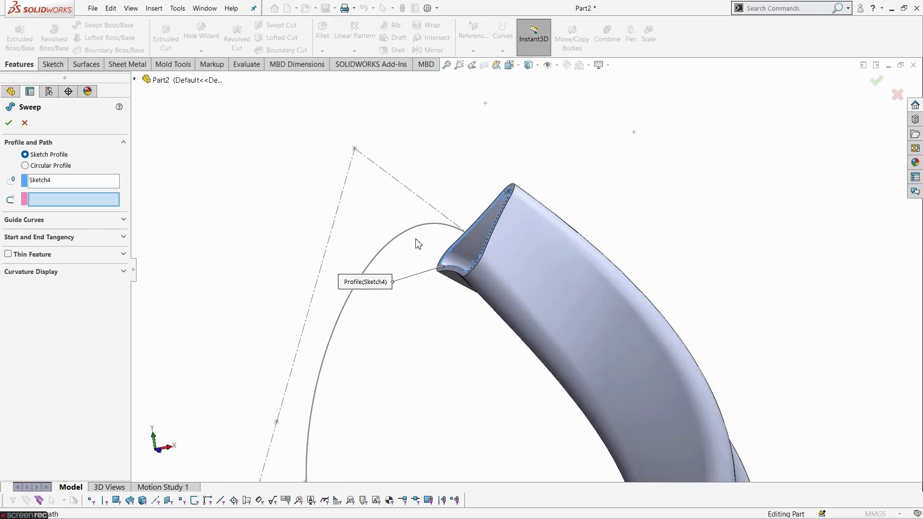
pyautogui.click(399, 237)
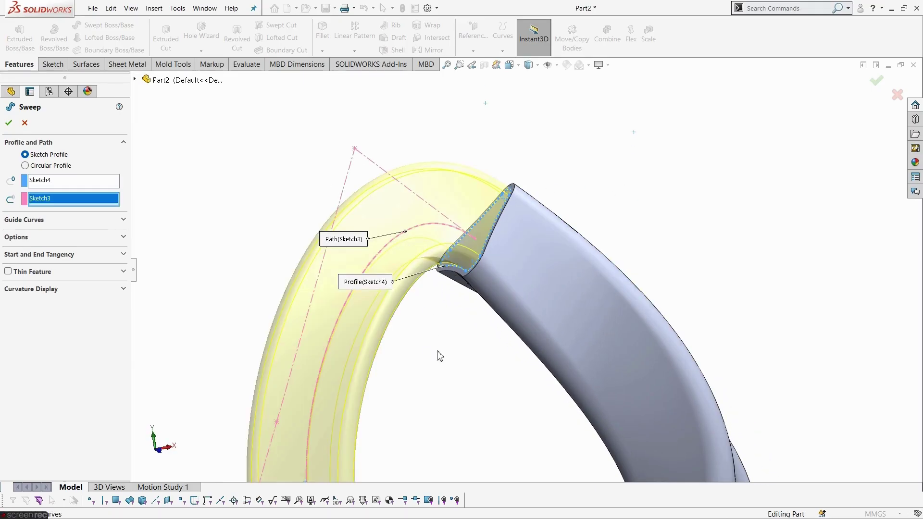
# Step: Set the sweep's profile twist to Specify Twist Value
pyautogui.moveTo(437, 356)
pyautogui.mouseDown(button='middle')
pyautogui.moveTo(432, 298)
pyautogui.moveTo(473, 330)
pyautogui.moveTo(481, 399)
pyautogui.moveTo(538, 438)
pyautogui.moveTo(536, 405)
pyautogui.moveTo(541, 423)
pyautogui.moveTo(539, 406)
pyautogui.moveTo(552, 412)
pyautogui.moveTo(619, 386)
pyautogui.moveTo(627, 372)
pyautogui.mouseUp(button='middle')
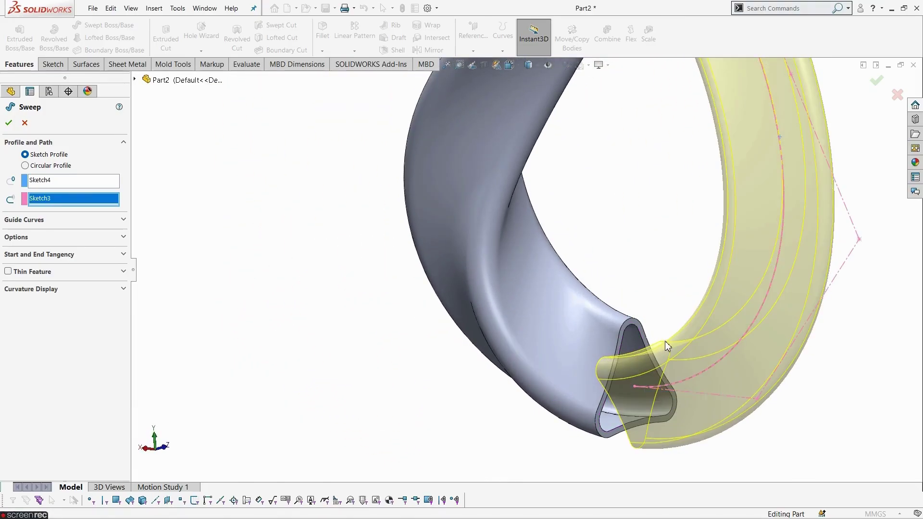
pyautogui.scroll(-2, 634, 419)
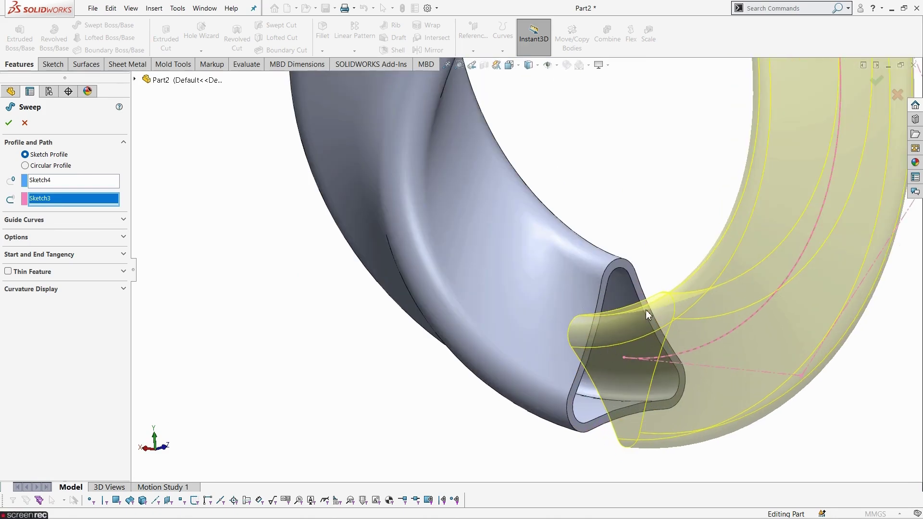
pyautogui.click(57, 244)
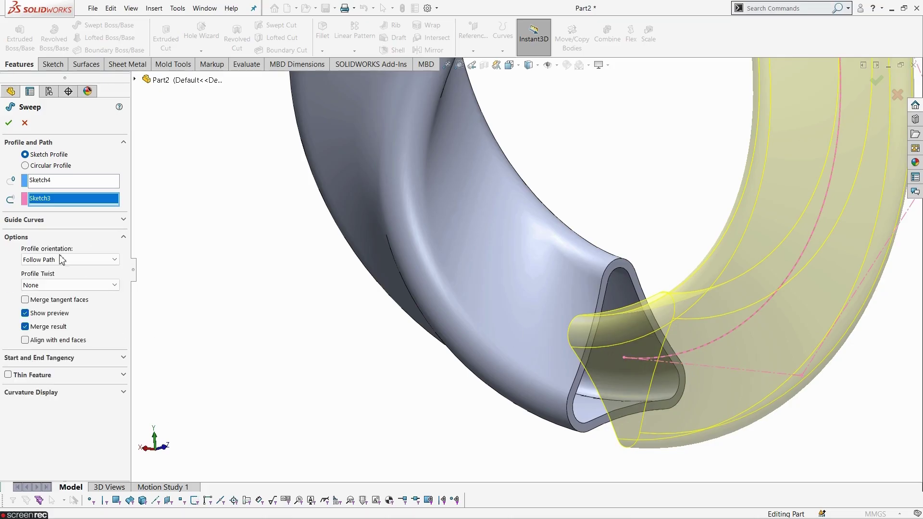
pyautogui.click(70, 286)
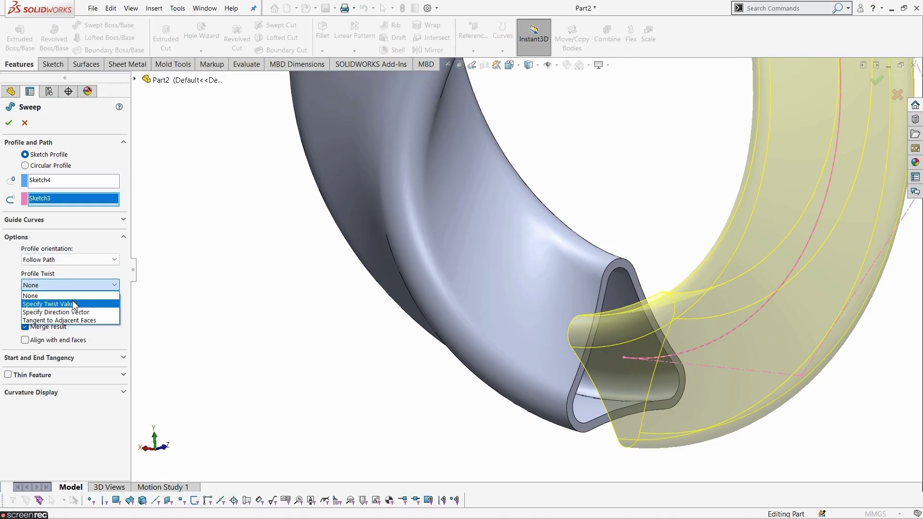
pyautogui.click(67, 304)
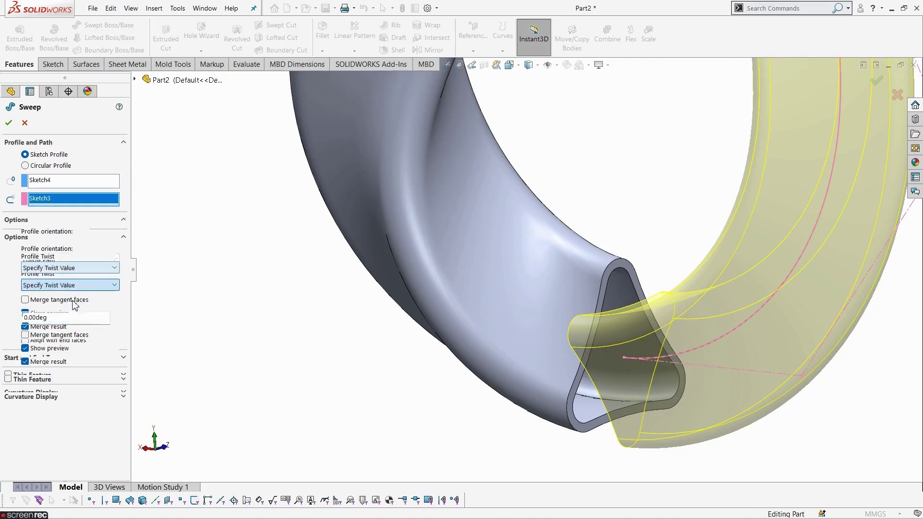
# Step: Try raising the sweep's twist angle gradually to 29 degrees while watching the preview at the lower end face
pyautogui.click(116, 315)
pyautogui.click(116, 315)
pyautogui.click(116, 316)
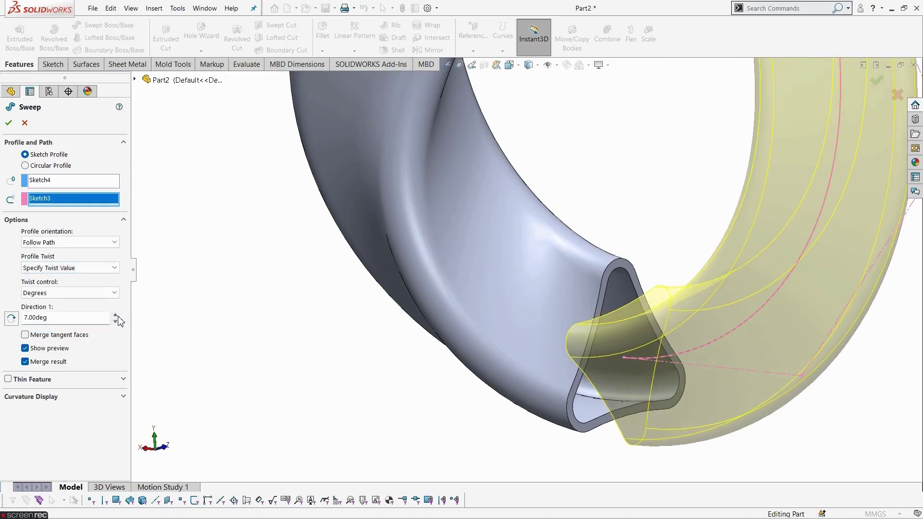
pyautogui.click(116, 315)
pyautogui.click(116, 315)
pyautogui.click(115, 315)
pyautogui.click(116, 316)
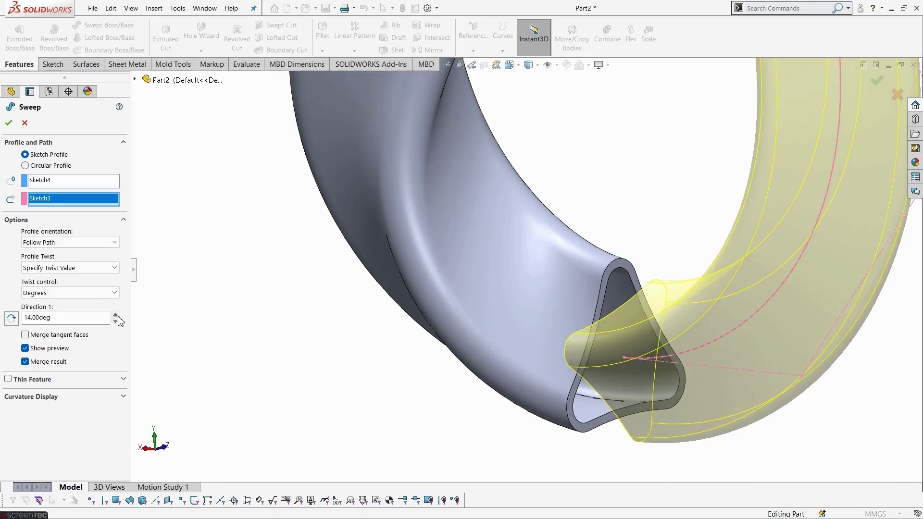
pyautogui.click(115, 315)
pyautogui.click(116, 315)
pyautogui.click(115, 315)
pyautogui.click(116, 315)
pyautogui.click(116, 315)
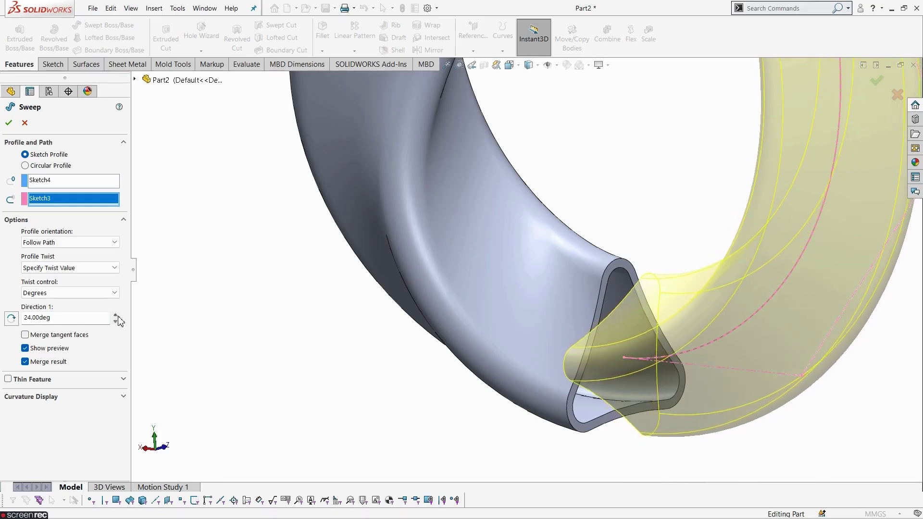
pyautogui.click(116, 315)
pyautogui.click(116, 315)
pyautogui.click(116, 315)
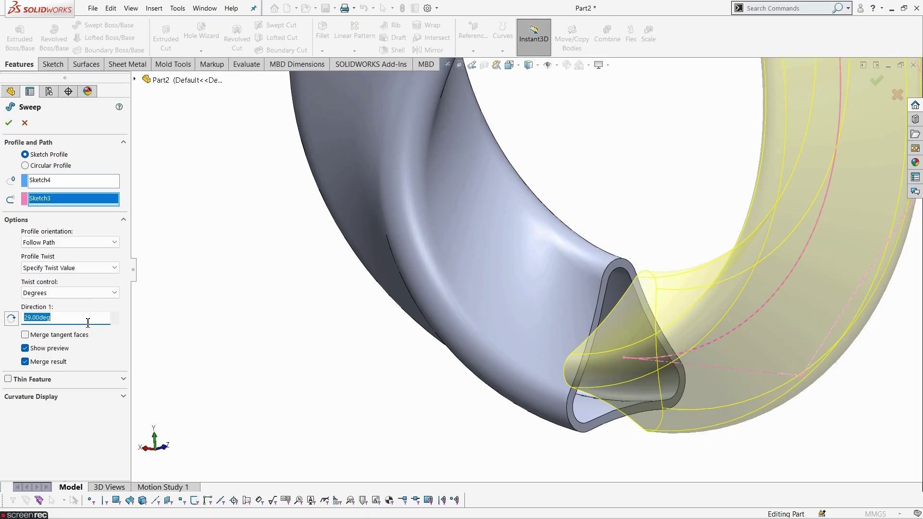
# Step: Set the sweep's twist angle to 180 degrees
pyautogui.write('180')
pyautogui.press('Return')
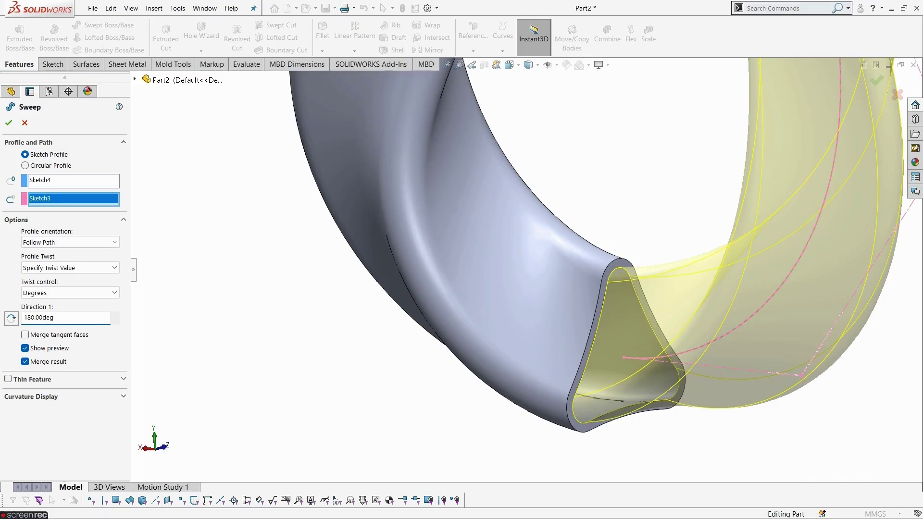
pyautogui.scroll(-2, 596, 381)
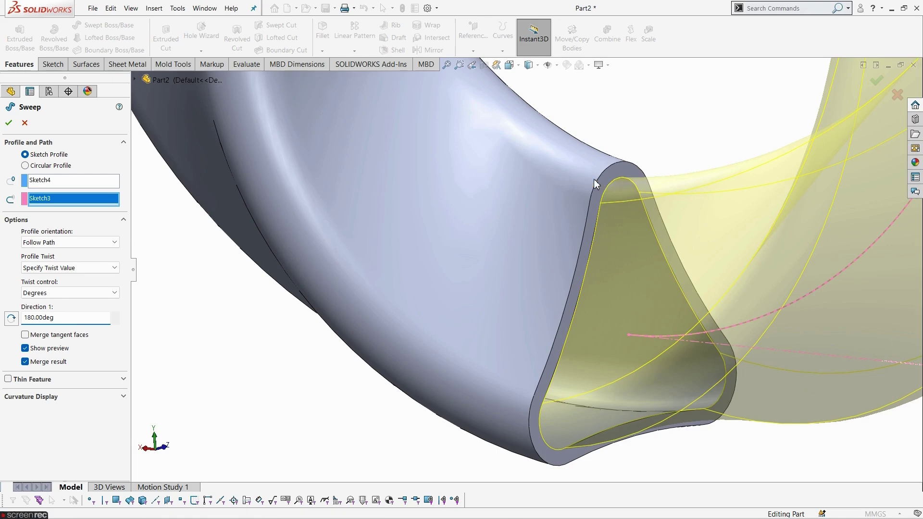
# Step: Make the sweep a one-direction thin feature 5 mm thick, with the wall outside the profile to match the existing tube
pyautogui.click(8, 380)
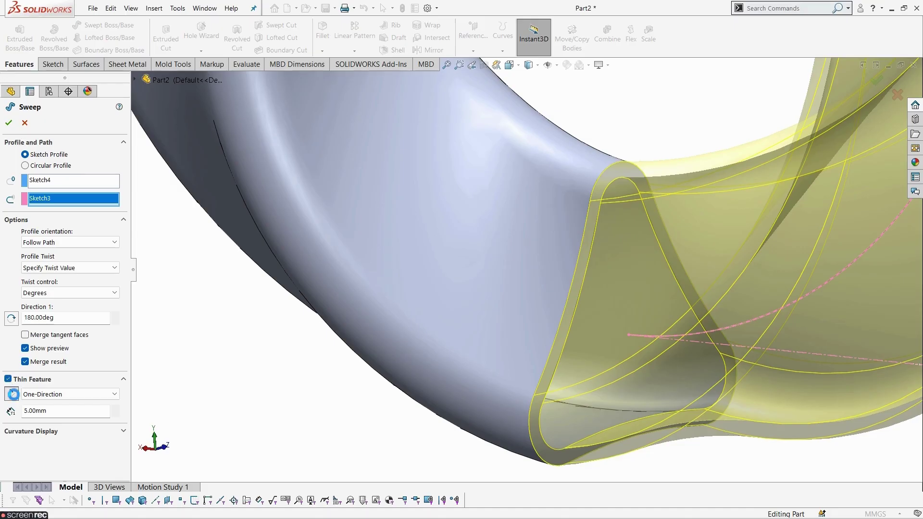
pyautogui.click(12, 395)
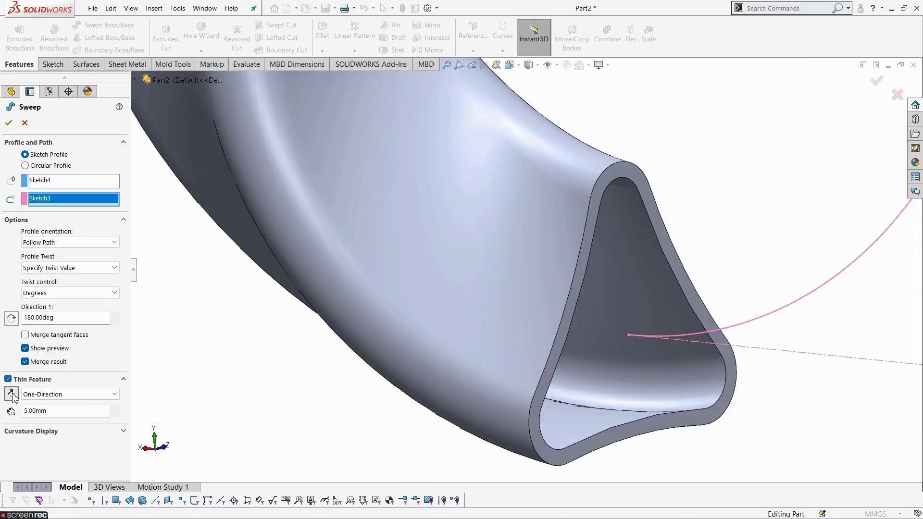
pyautogui.click(12, 394)
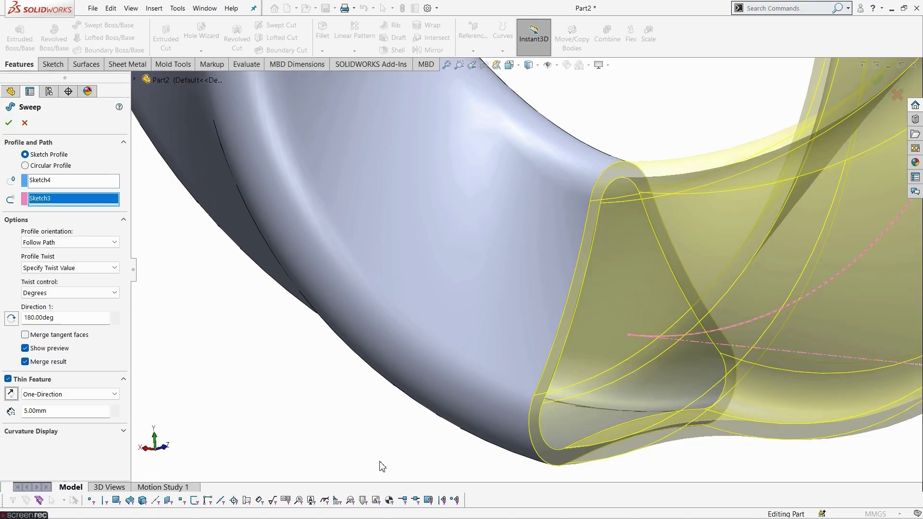
# Step: Examine how the twisted sweep preview meets the existing tube at its lower and upper end faces
pyautogui.scroll(3, 552, 410)
pyautogui.moveTo(572, 384); pyautogui.dragTo(555, 310, button='middle')
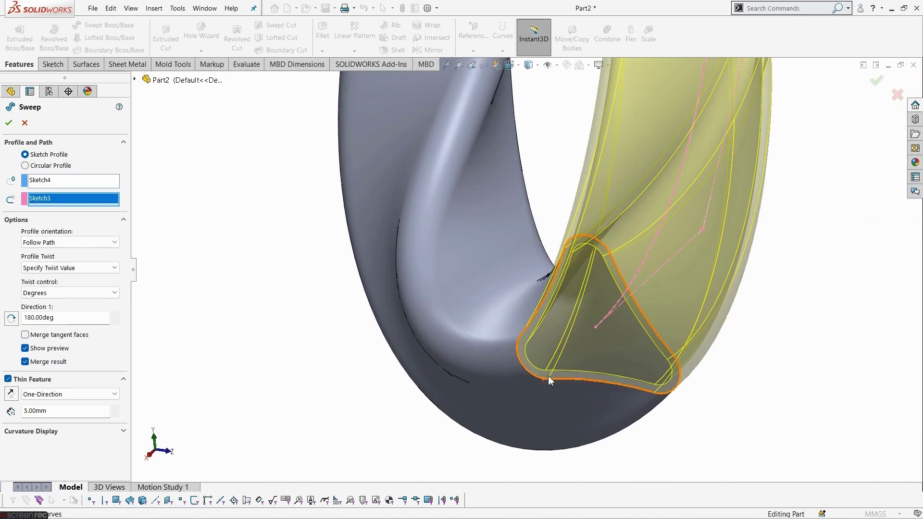
pyautogui.scroll(3, 716, 418)
pyautogui.moveTo(717, 428); pyautogui.dragTo(514, 332, button='middle')
pyautogui.scroll(-5, 524, 144)
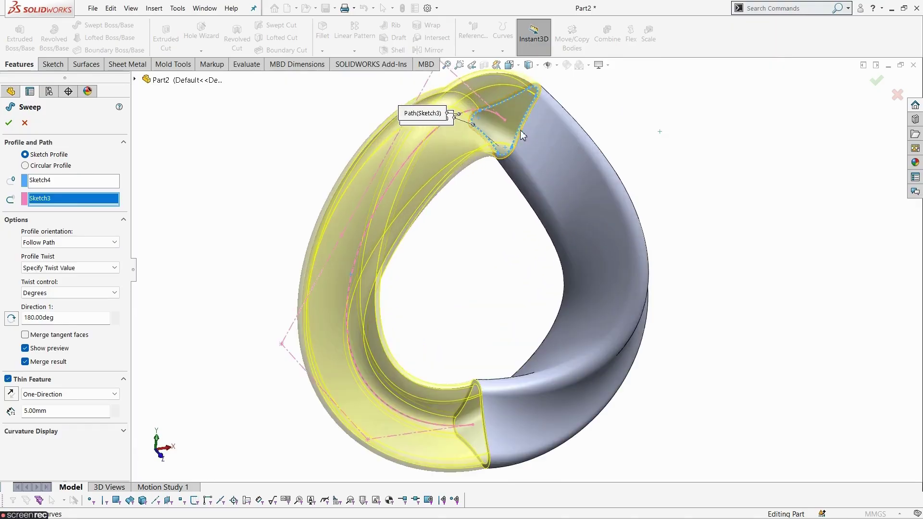
pyautogui.scroll(3, 552, 205)
pyautogui.moveTo(552, 205)
pyautogui.mouseDown(button='middle')
pyautogui.moveTo(580, 186)
pyautogui.moveTo(552, 185)
pyautogui.moveTo(559, 200)
pyautogui.mouseUp(button='middle')
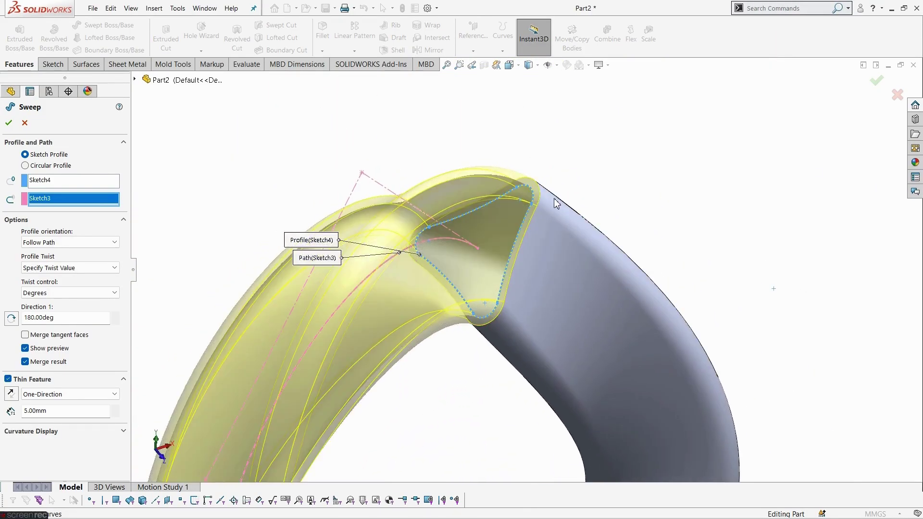
pyautogui.scroll(-3, 543, 207)
pyautogui.moveTo(451, 229); pyautogui.dragTo(505, 271, button='middle')
pyautogui.scroll(3, 519, 373)
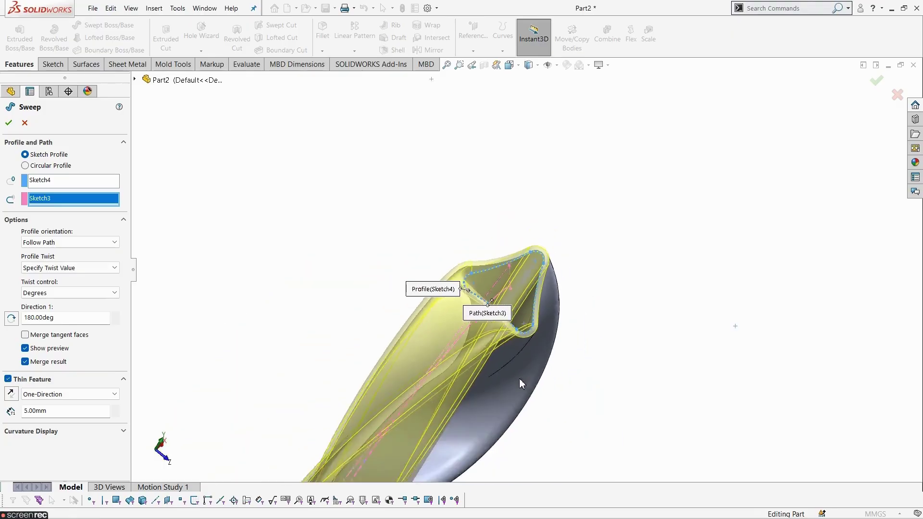
# Step: Enable merging of tangent faces for the second sweep
pyautogui.moveTo(519, 379); pyautogui.dragTo(452, 365, button='middle')
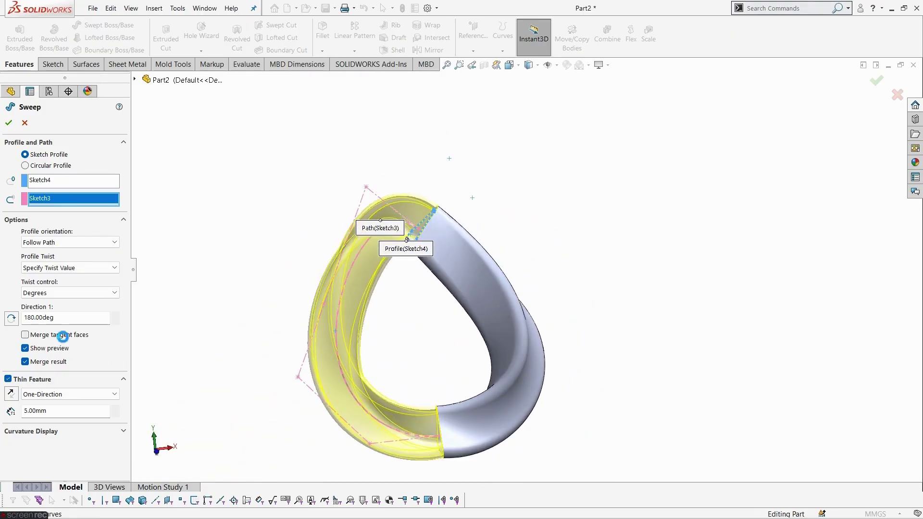
pyautogui.click(62, 336)
pyautogui.moveTo(428, 366); pyautogui.dragTo(450, 355, button='middle')
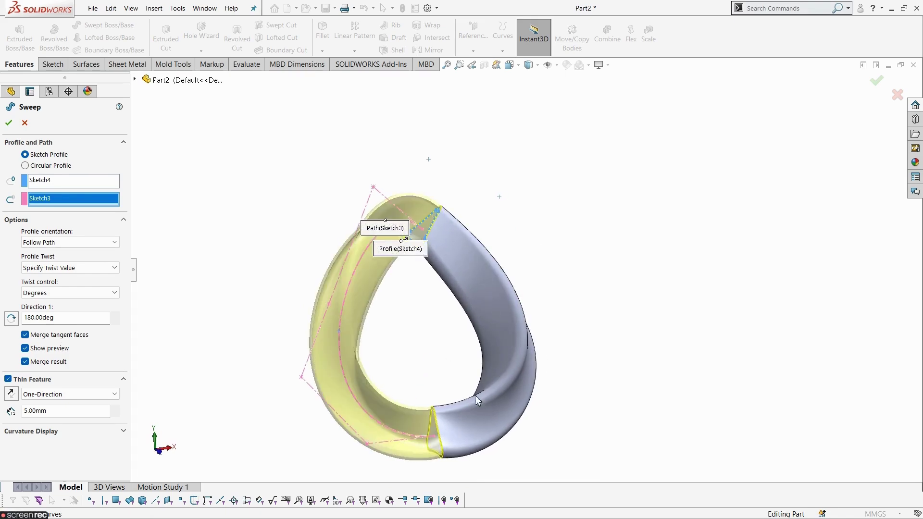
# Step: Examine the lower joint between the sweep preview and the existing tube for a smooth transition
pyautogui.scroll(-3, 444, 425)
pyautogui.moveTo(391, 350); pyautogui.dragTo(455, 410, button='middle')
pyautogui.scroll(-3, 456, 356)
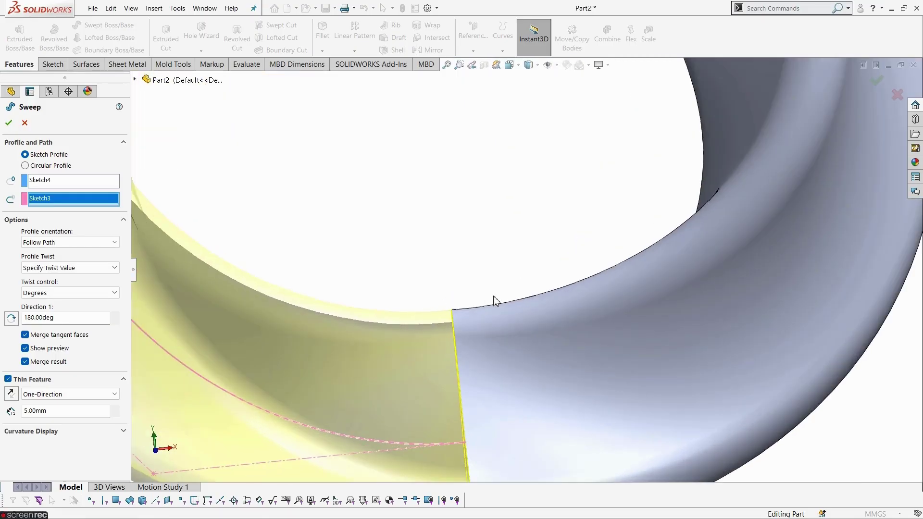
pyautogui.scroll(5, 475, 436)
pyautogui.scroll(-2, 486, 434)
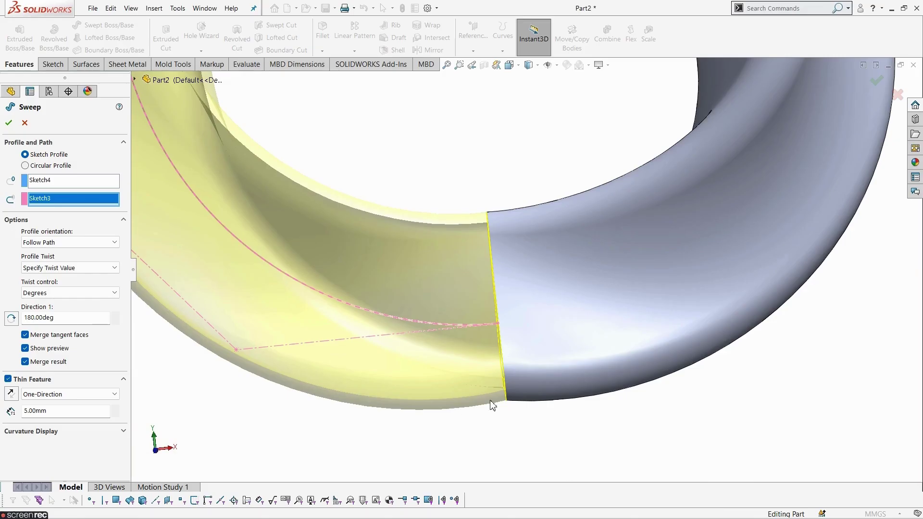
pyautogui.scroll(5, 515, 430)
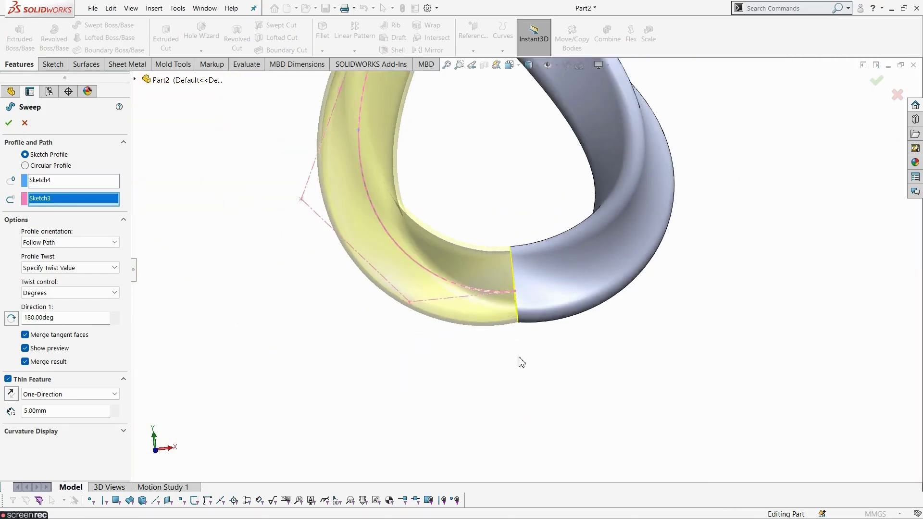
pyautogui.moveTo(519, 358); pyautogui.dragTo(538, 374, button='middle')
pyautogui.scroll(-3, 512, 198)
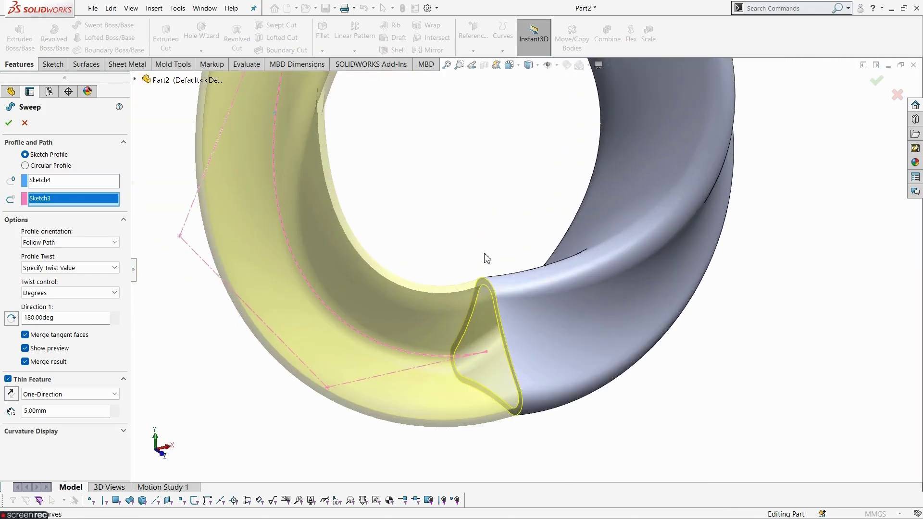
# Step: Reverse the twist direction of the second sweep and check the lower joint
pyautogui.click(12, 318)
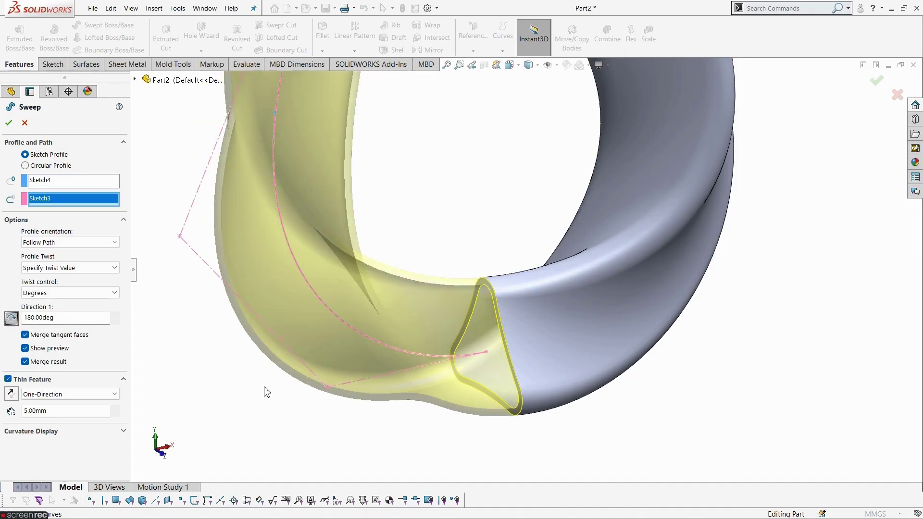
pyautogui.moveTo(410, 454); pyautogui.dragTo(370, 410, button='middle')
pyautogui.scroll(-3, 491, 416)
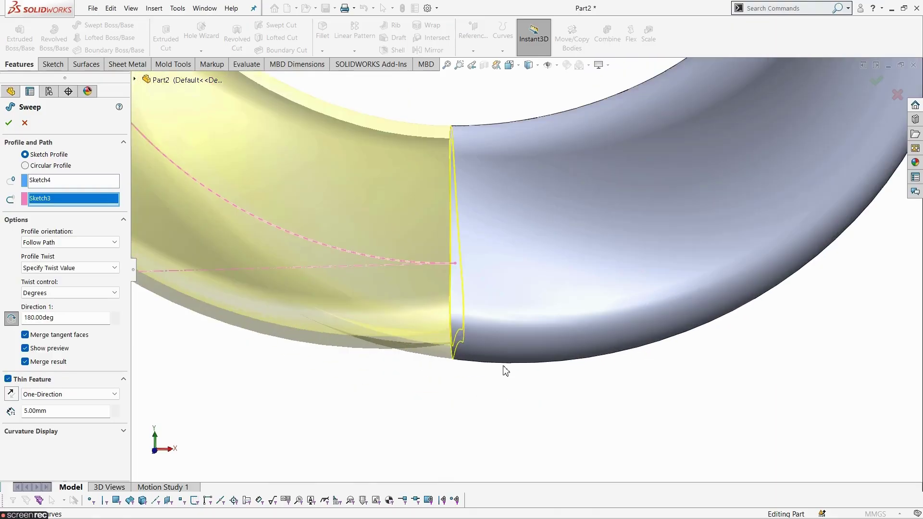
# Step: Check the lower joint once more and create the second thin sweep with a 180-degree twist and 5 mm wall
pyautogui.scroll(5, 463, 406)
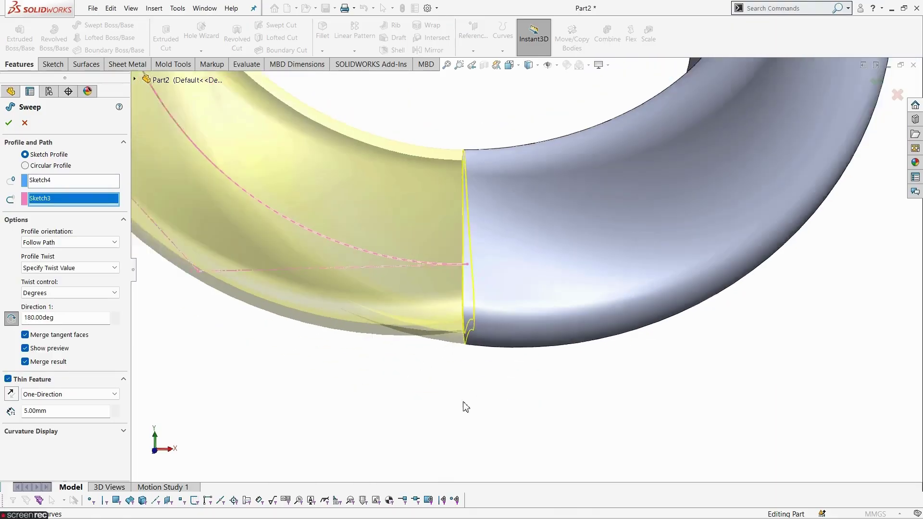
pyautogui.scroll(-4, 477, 182)
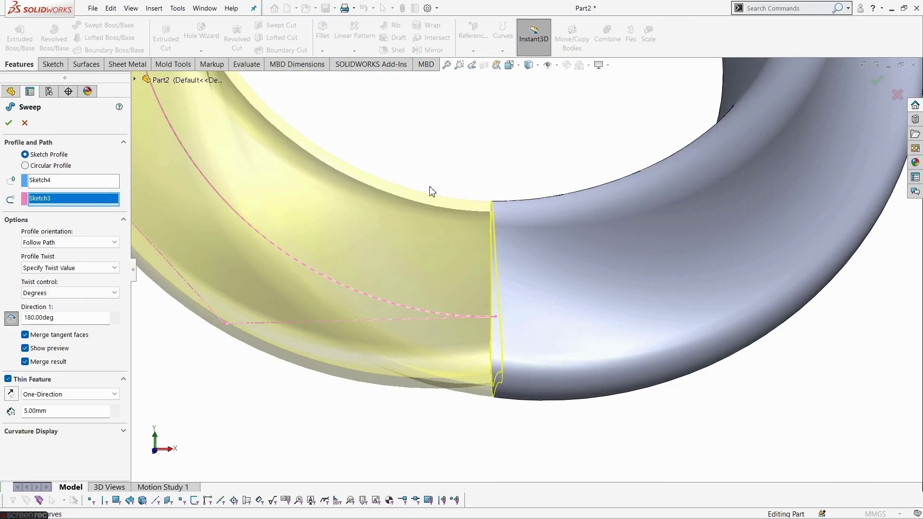
pyautogui.scroll(4, 432, 191)
pyautogui.moveTo(488, 392); pyautogui.dragTo(522, 224, button='middle')
pyautogui.scroll(-3, 517, 210)
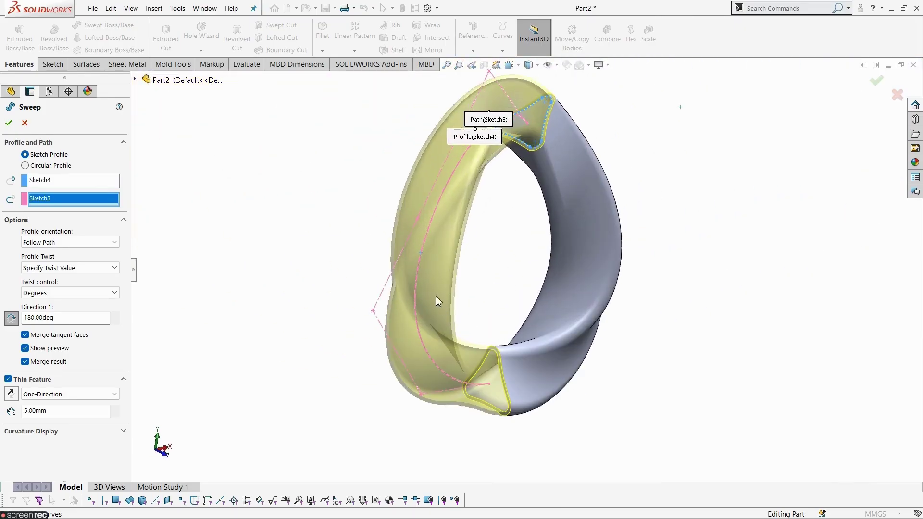
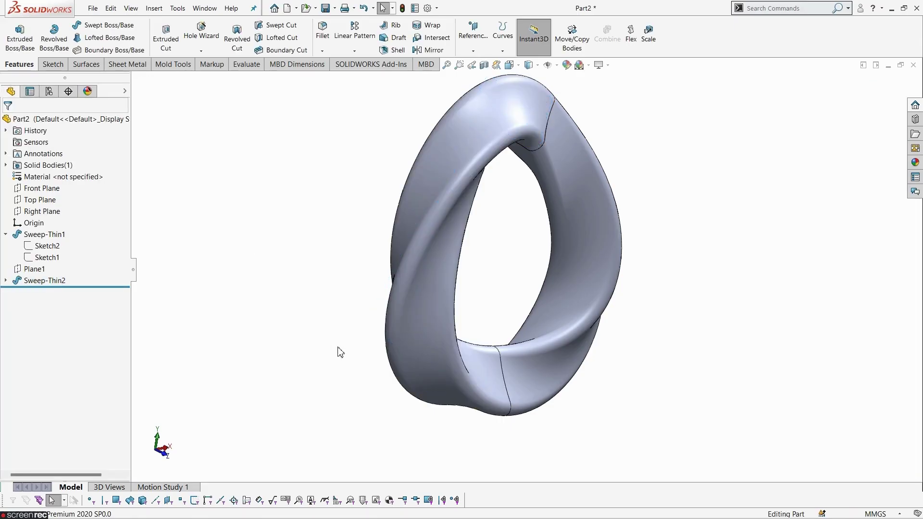
# Step: Examine the closed twisted loop and the second sweep's faces and joints from several angles
pyautogui.moveTo(338, 350); pyautogui.dragTo(303, 313, button='middle')
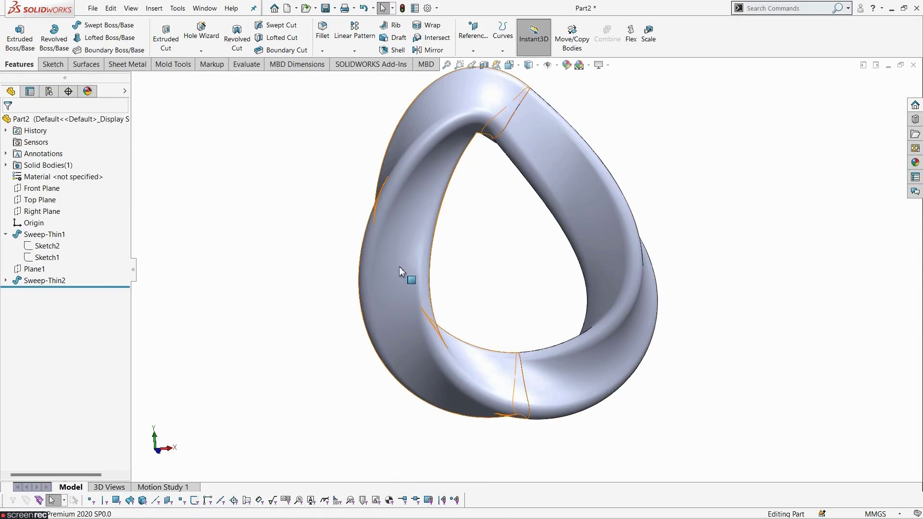
pyautogui.click(468, 119)
pyautogui.scroll(2, 517, 231)
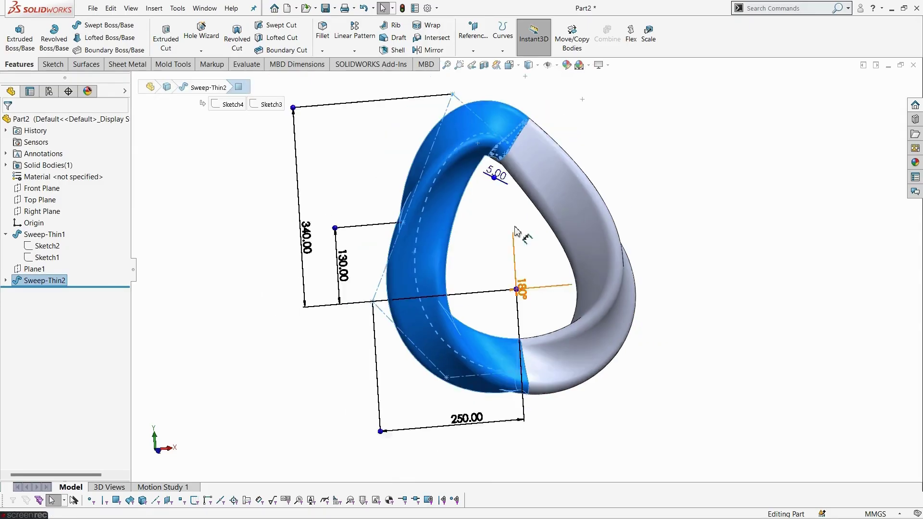
pyautogui.click(651, 214)
pyautogui.moveTo(659, 278); pyautogui.dragTo(654, 345, button='middle')
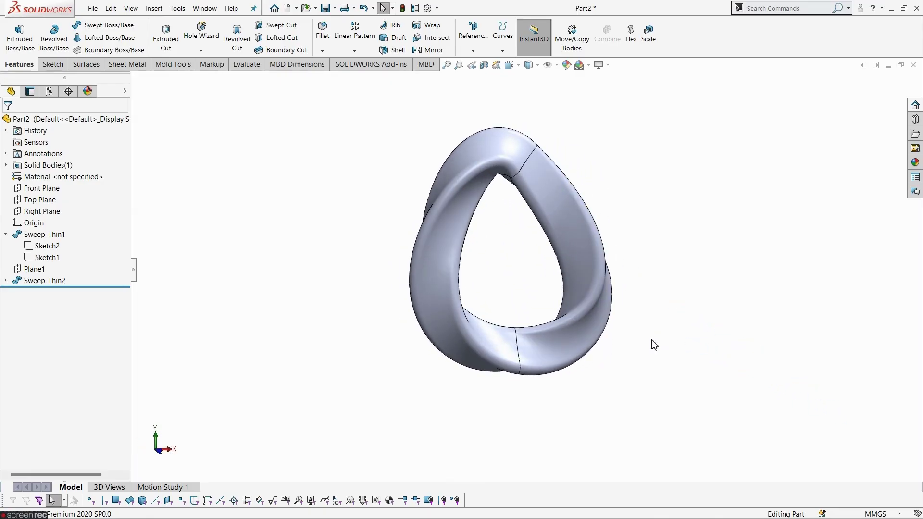
pyautogui.scroll(-2, 592, 168)
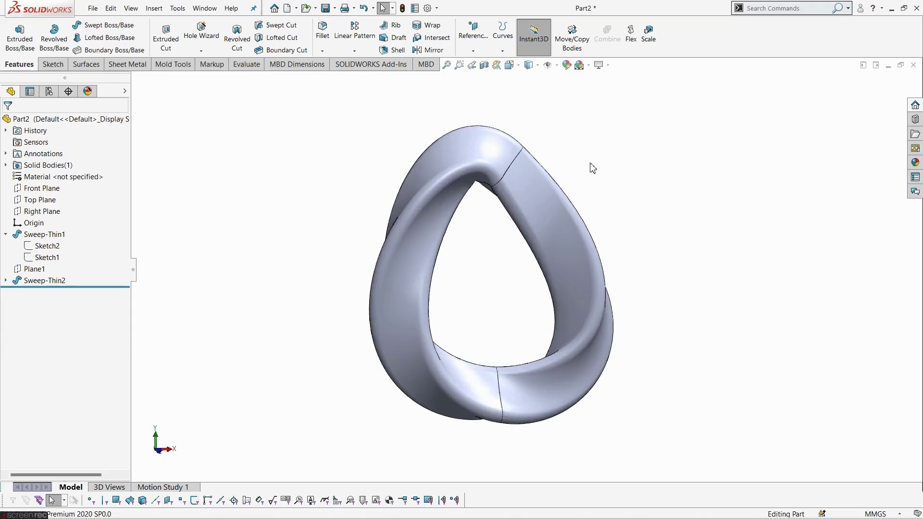
pyautogui.scroll(3, 591, 164)
pyautogui.moveTo(670, 314); pyautogui.dragTo(644, 329, button='middle')
pyautogui.scroll(-3, 507, 292)
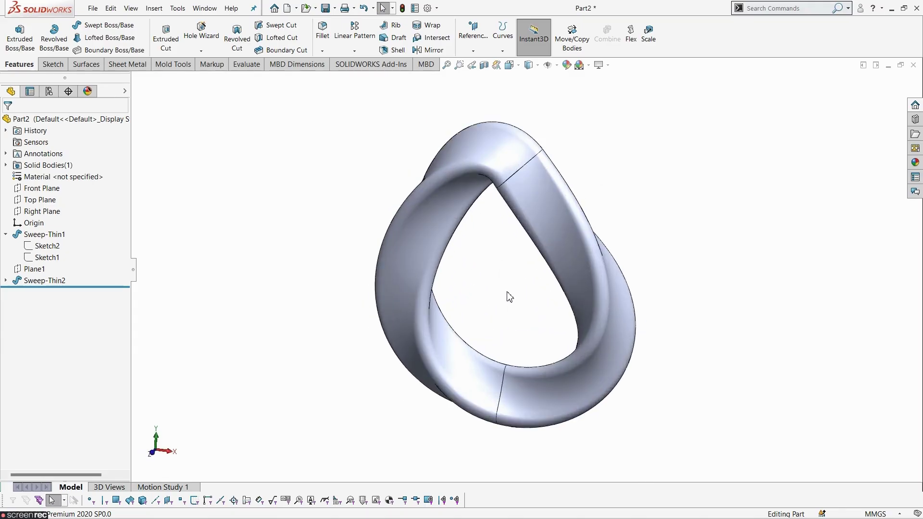
# Step: Start a new sketch on the Right Plane and show the first sweep's rounded triangular profile sketch
pyautogui.click(40, 212)
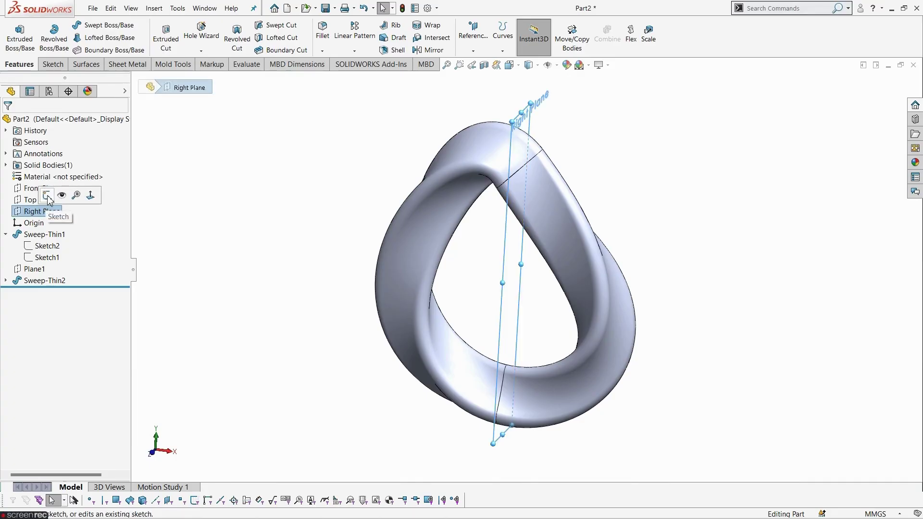
pyautogui.click(47, 195)
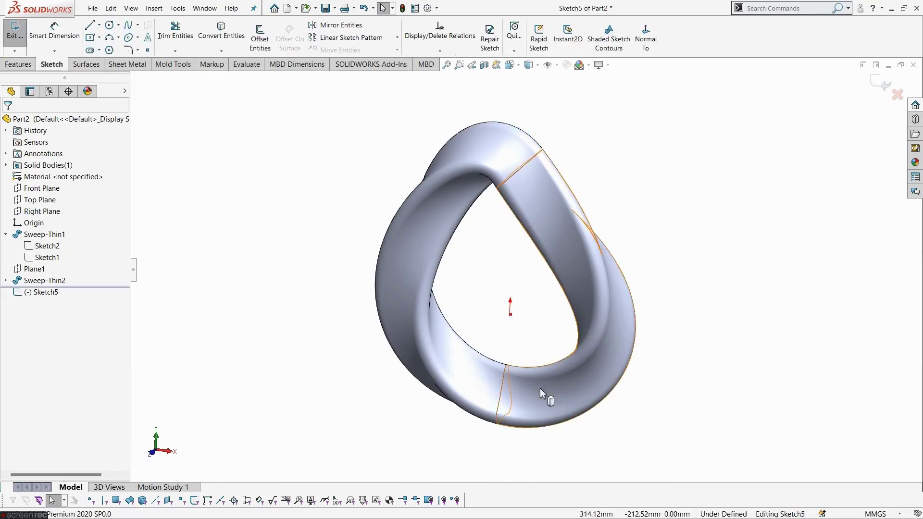
pyautogui.scroll(-3, 541, 388)
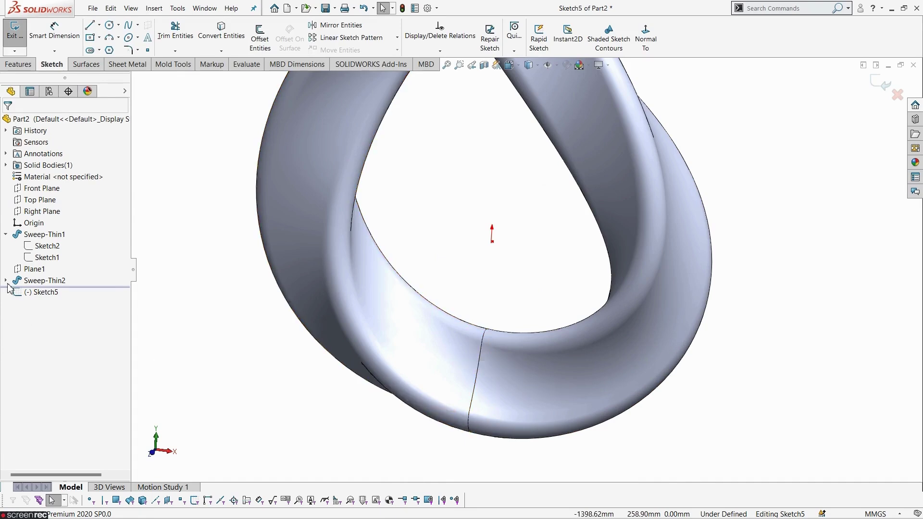
pyautogui.click(31, 248)
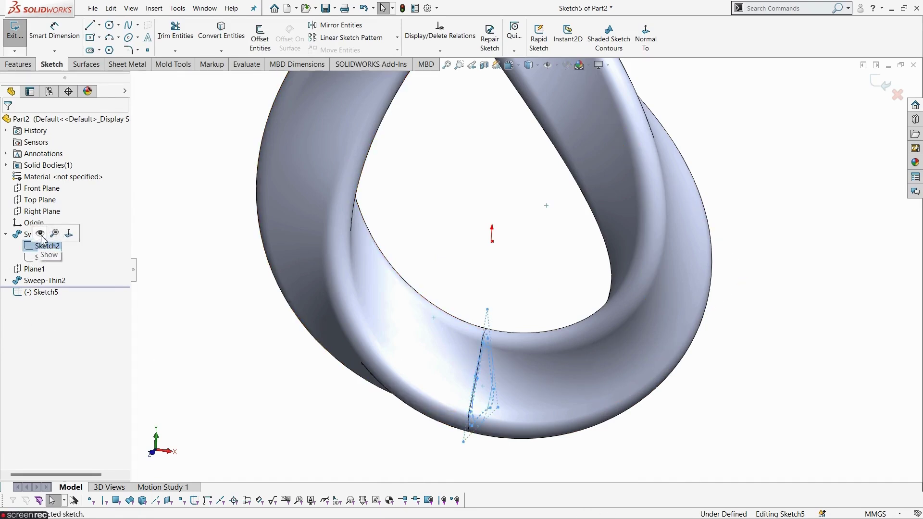
pyautogui.click(40, 234)
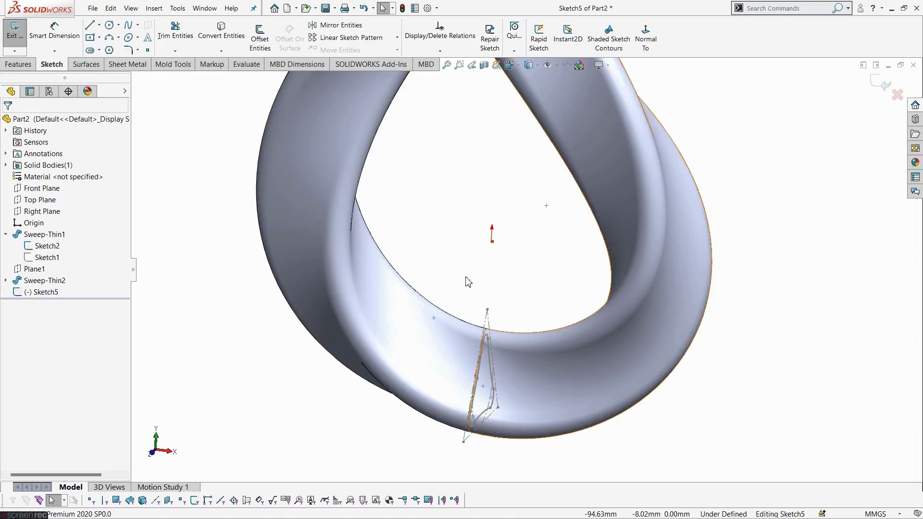
pyautogui.scroll(3, 519, 255)
pyautogui.moveTo(672, 207)
pyautogui.mouseDown(button='middle')
pyautogui.moveTo(700, 171)
pyautogui.moveTo(735, 161)
pyautogui.moveTo(763, 181)
pyautogui.moveTo(697, 186)
pyautogui.moveTo(657, 198)
pyautogui.moveTo(656, 207)
pyautogui.mouseUp(button='middle')
pyautogui.scroll(-2, 542, 278)
pyautogui.scroll(-3, 505, 353)
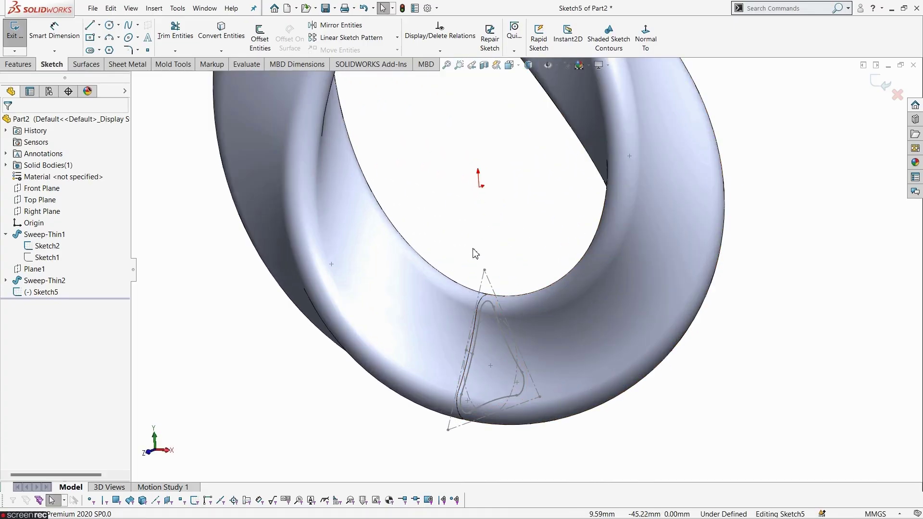
# Step: Sketch a centerpoint straight slot about 55 mm between centres and 17 mm wide, centred on the profile's upper corner arc centre
pyautogui.click(90, 51)
pyautogui.scroll(-3, 502, 349)
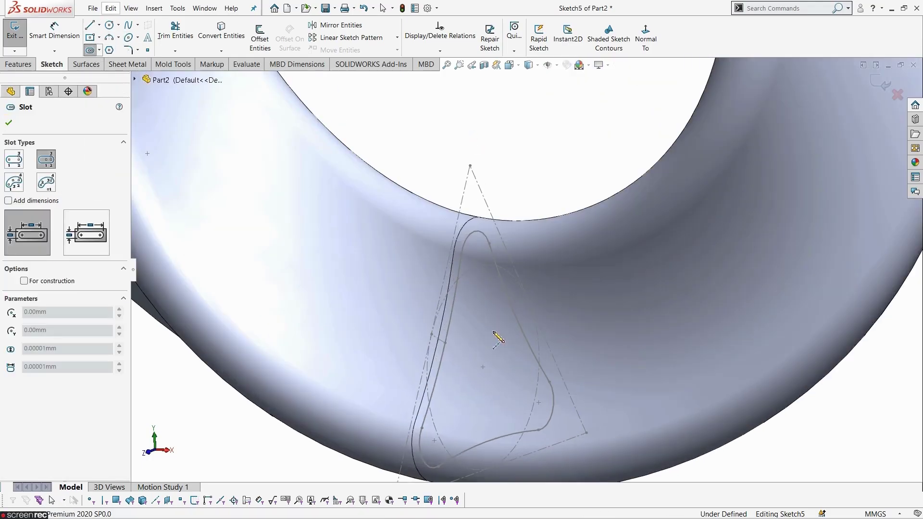
pyautogui.moveTo(484, 284)
pyautogui.mouseDown(button='middle')
pyautogui.moveTo(483, 233)
pyautogui.moveTo(505, 270)
pyautogui.moveTo(485, 286)
pyautogui.mouseUp(button='middle')
pyautogui.scroll(-2, 481, 291)
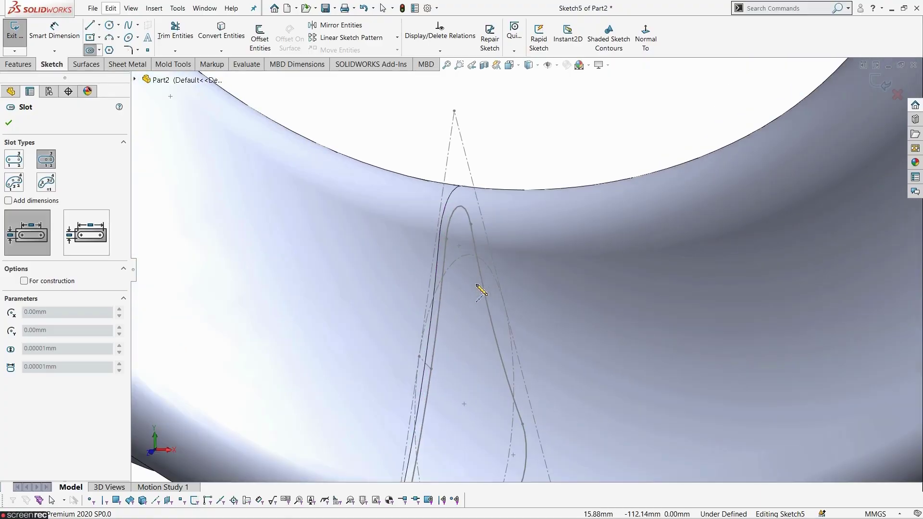
pyautogui.click(459, 247)
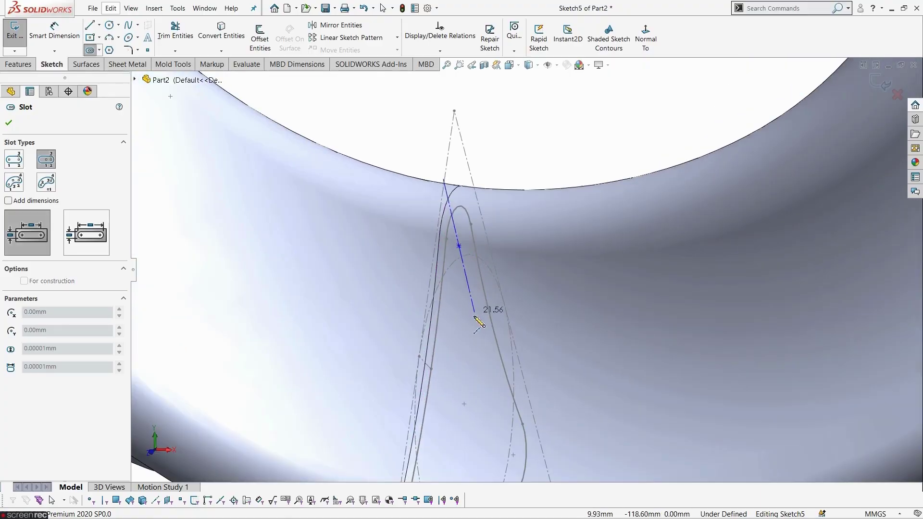
pyautogui.click(462, 353)
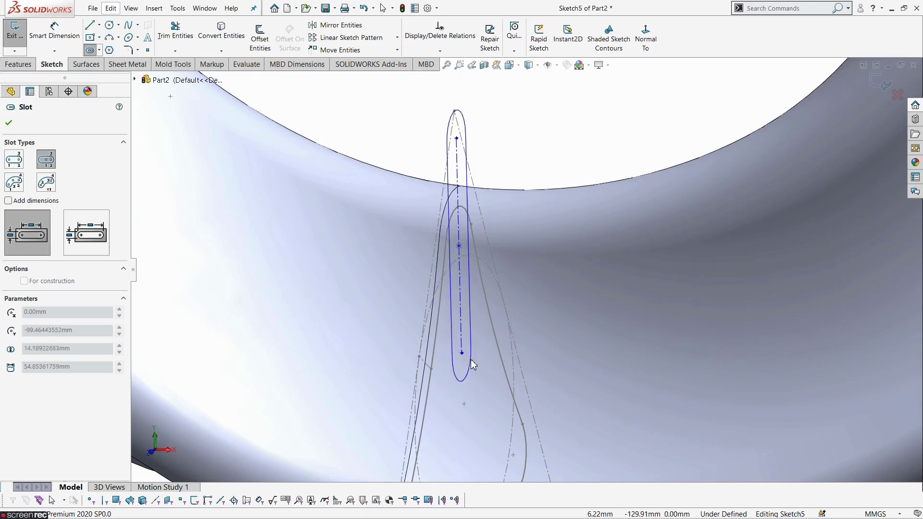
pyautogui.click(473, 360)
pyautogui.press('Escape')
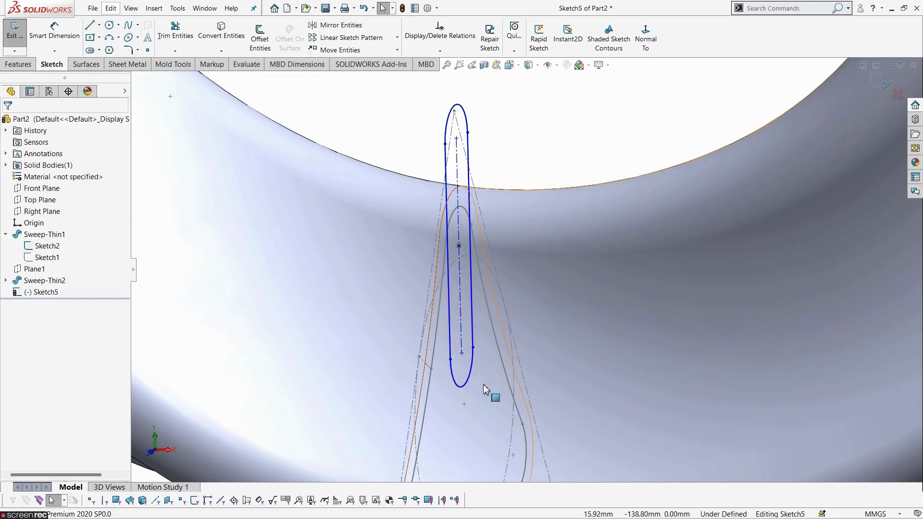
# Step: Add a vertical relation to the slot's centreline
pyautogui.click(459, 324)
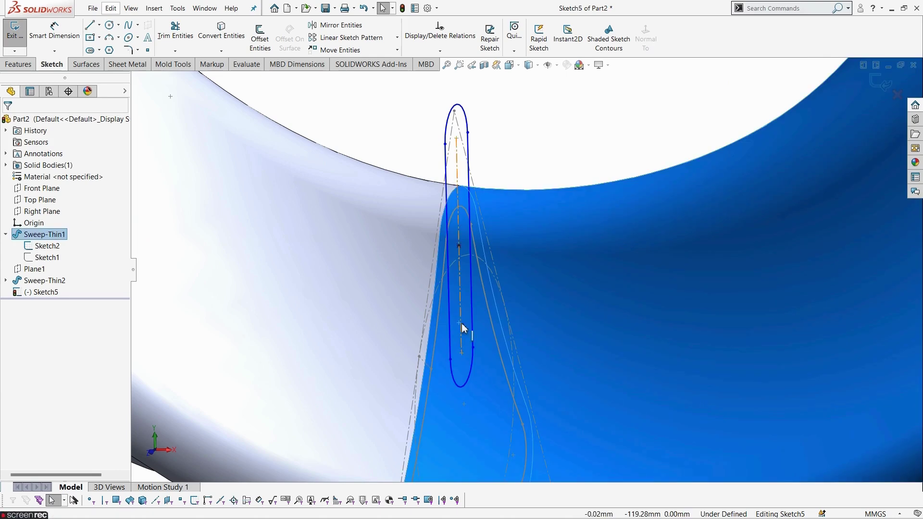
pyautogui.click(461, 323)
pyautogui.click(514, 284)
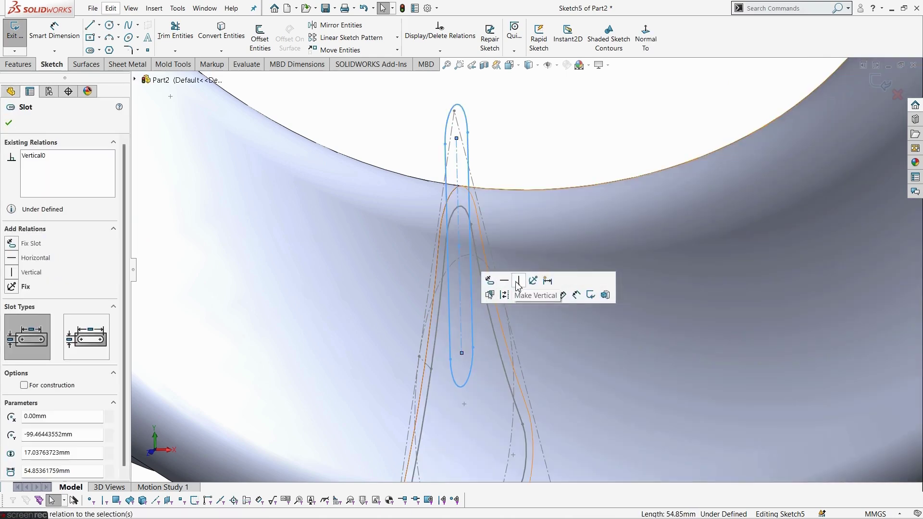
pyautogui.click(519, 140)
pyautogui.scroll(2, 510, 354)
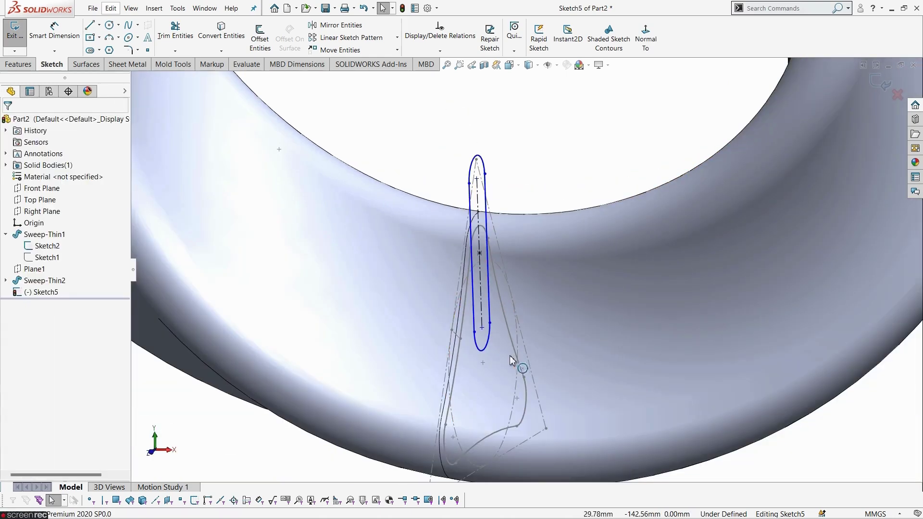
# Step: Make the lowest point of the slot's lower end arc coincident with the centre point of the triangular profile sketch
pyautogui.click(482, 351)
pyautogui.keyDown('ctrl'); pyautogui.click(482, 363); pyautogui.keyUp('ctrl')
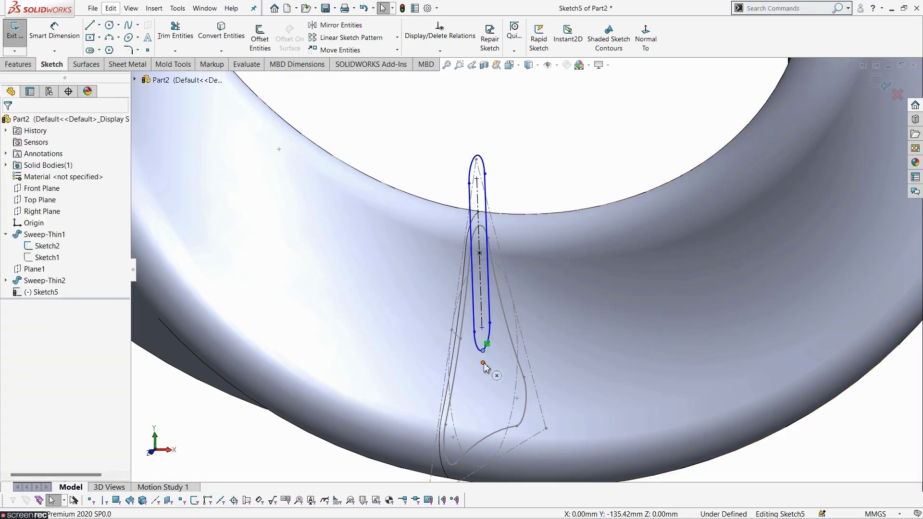
pyautogui.click(543, 327)
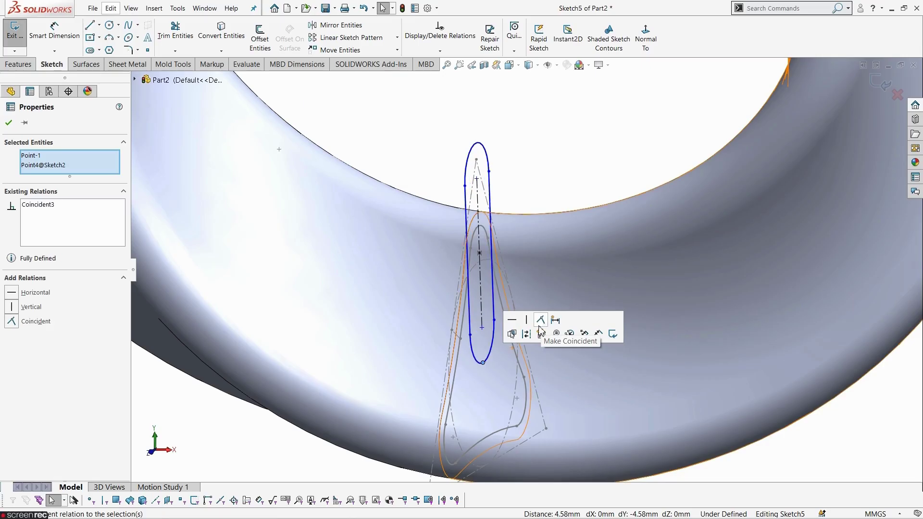
pyautogui.click(263, 426)
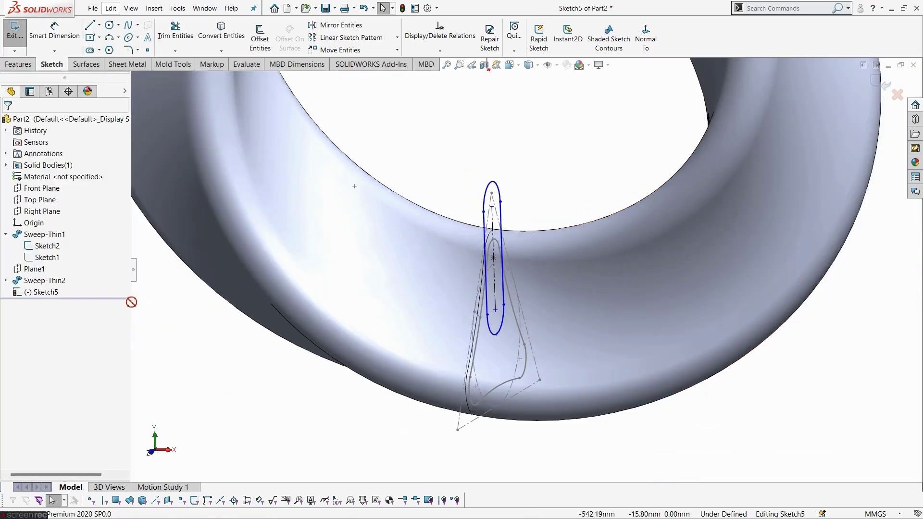
# Step: Show the first sweep's spline path sketch alongside the slot
pyautogui.click(56, 262)
pyautogui.click(65, 248)
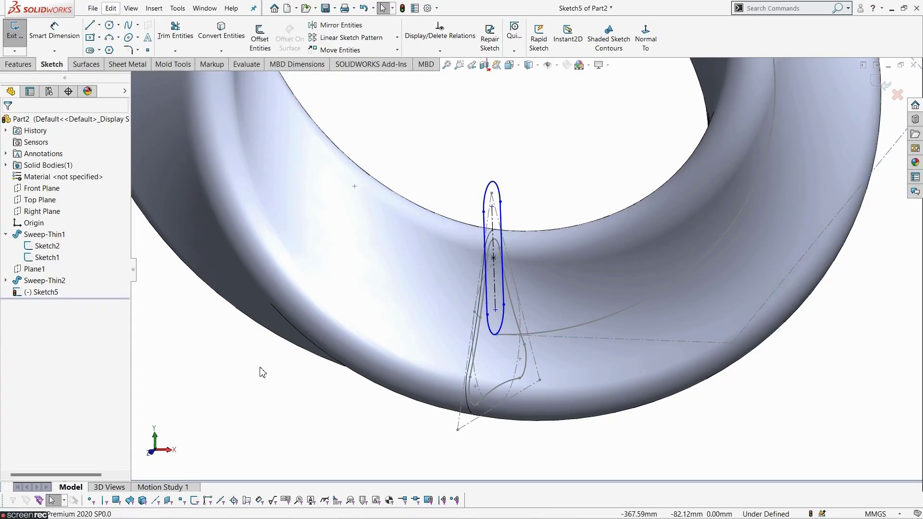
pyautogui.moveTo(299, 431)
pyautogui.mouseDown(button='middle')
pyautogui.moveTo(365, 392)
pyautogui.moveTo(341, 414)
pyautogui.mouseUp(button='middle')
pyautogui.scroll(-3, 549, 278)
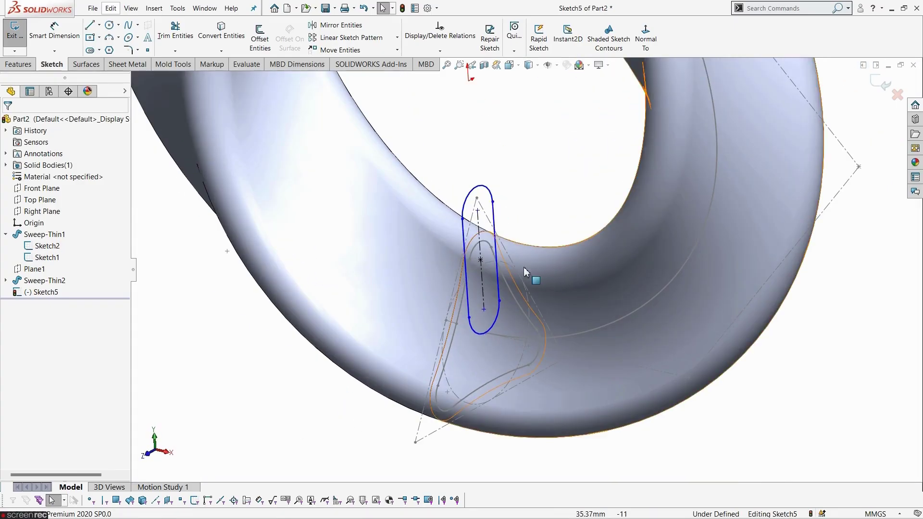
# Step: Shift the slot's lower arc centre slightly to make the slot about 25 mm wide and 56 mm between centres
pyautogui.moveTo(527, 270)
pyautogui.mouseDown(button='middle')
pyautogui.moveTo(502, 218)
pyautogui.moveTo(520, 322)
pyautogui.mouseUp(button='middle')
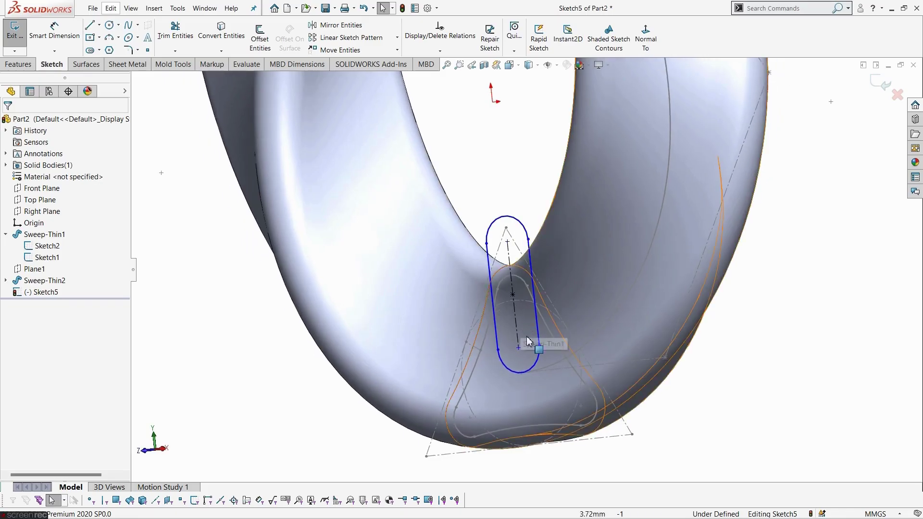
pyautogui.scroll(-2, 525, 369)
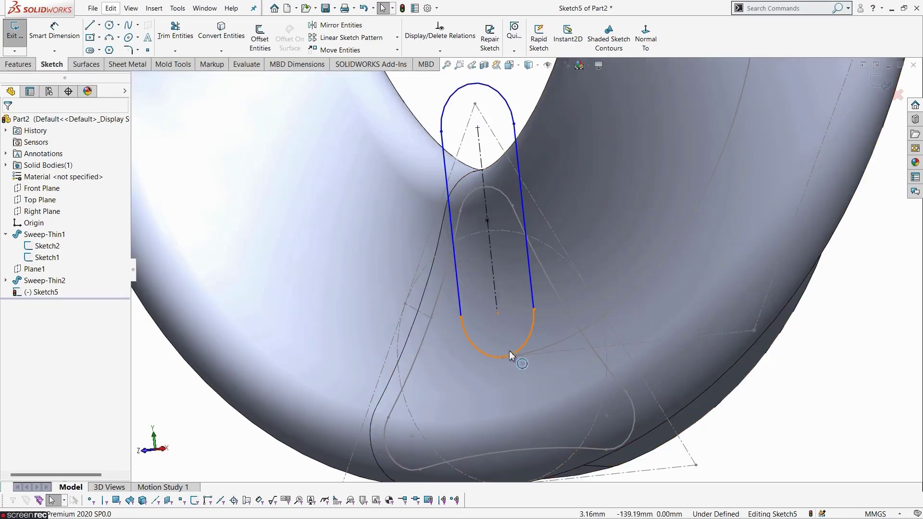
pyautogui.moveTo(497, 314)
pyautogui.mouseDown()
pyautogui.moveTo(491, 296)
pyautogui.moveTo(506, 314)
pyautogui.mouseUp()
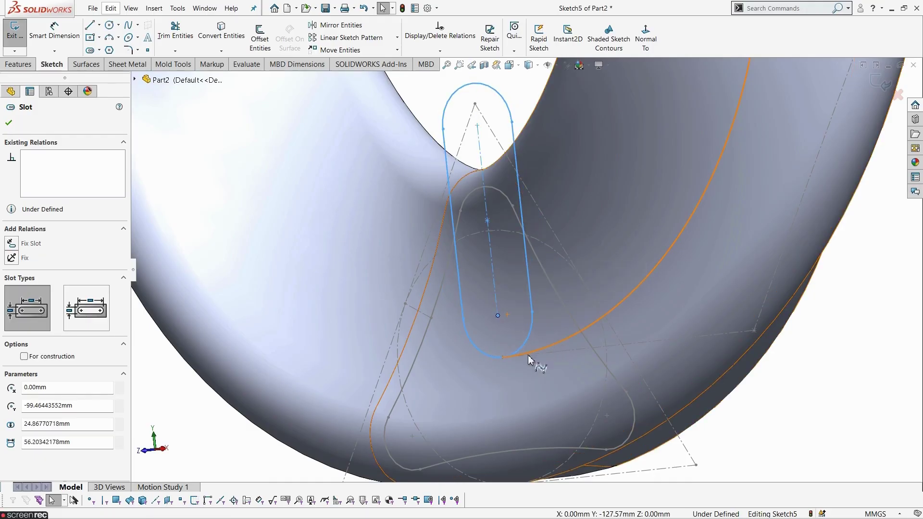
pyautogui.scroll(4, 519, 370)
pyautogui.click(600, 435)
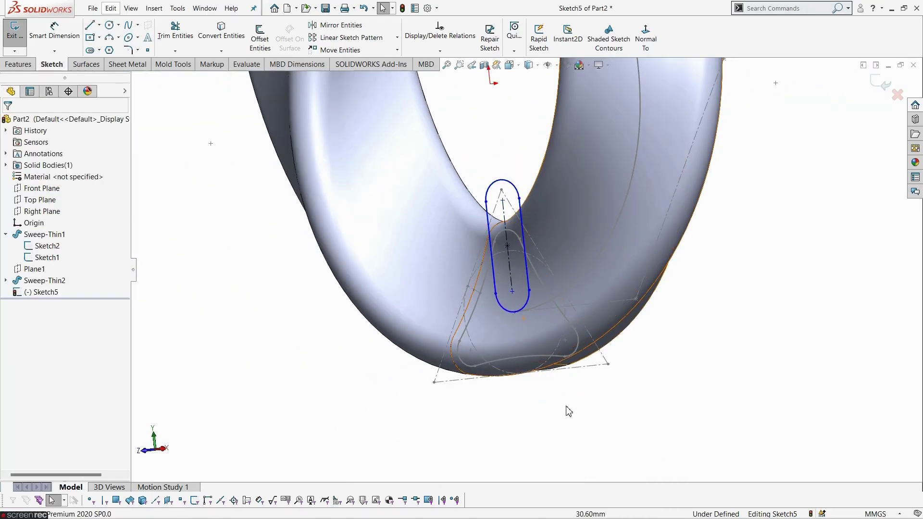
# Step: Make the slot's straight side coincident with the end point of the triangular profile's rounded upper corner
pyautogui.moveTo(564, 406); pyautogui.dragTo(586, 443, button='middle')
pyautogui.scroll(-3, 465, 200)
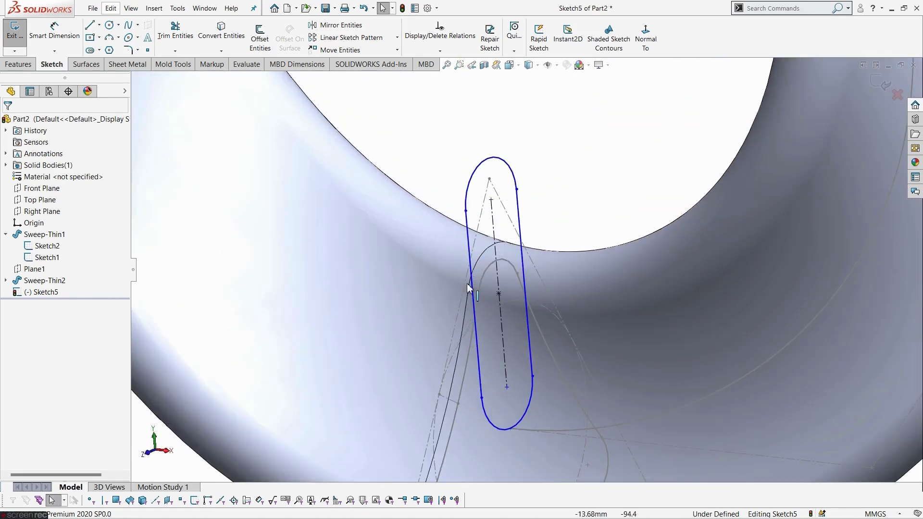
pyautogui.moveTo(512, 317); pyautogui.dragTo(504, 332, button='middle')
pyautogui.scroll(-3, 502, 329)
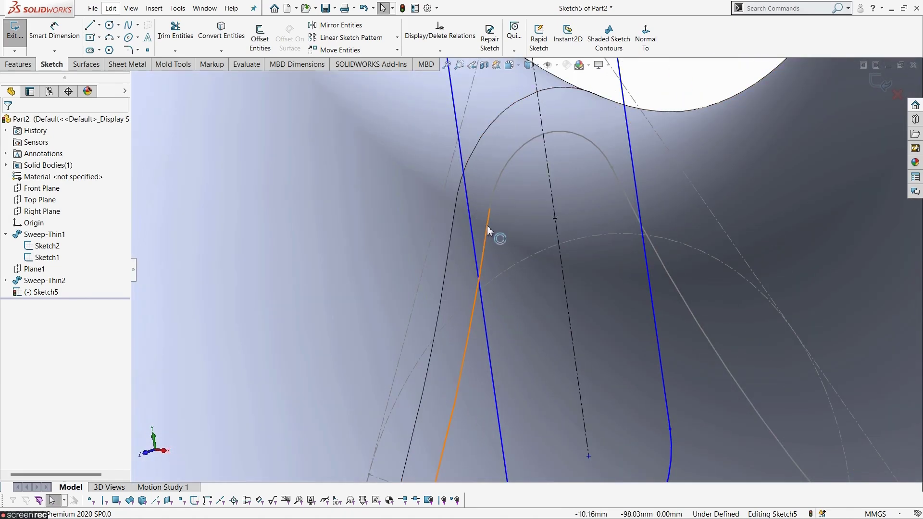
pyautogui.click(489, 210)
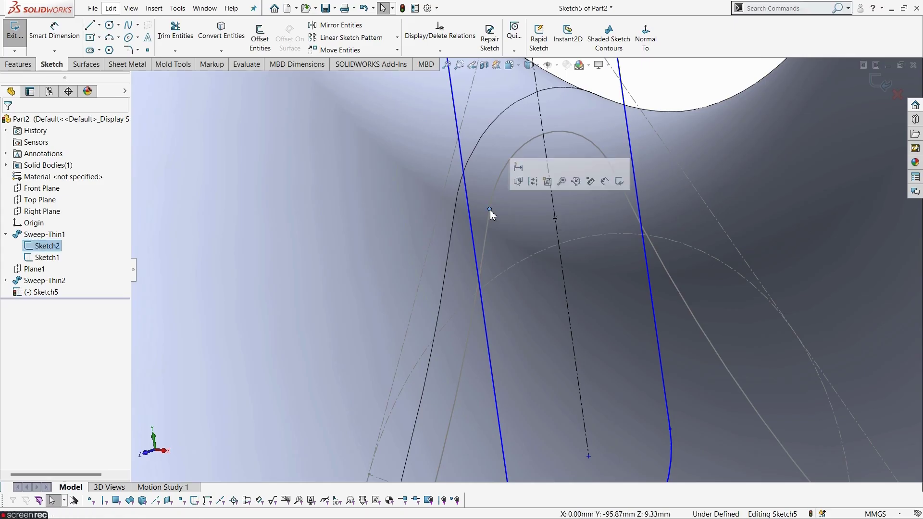
pyautogui.keyDown('ctrl'); pyautogui.click(472, 237); pyautogui.keyUp('ctrl')
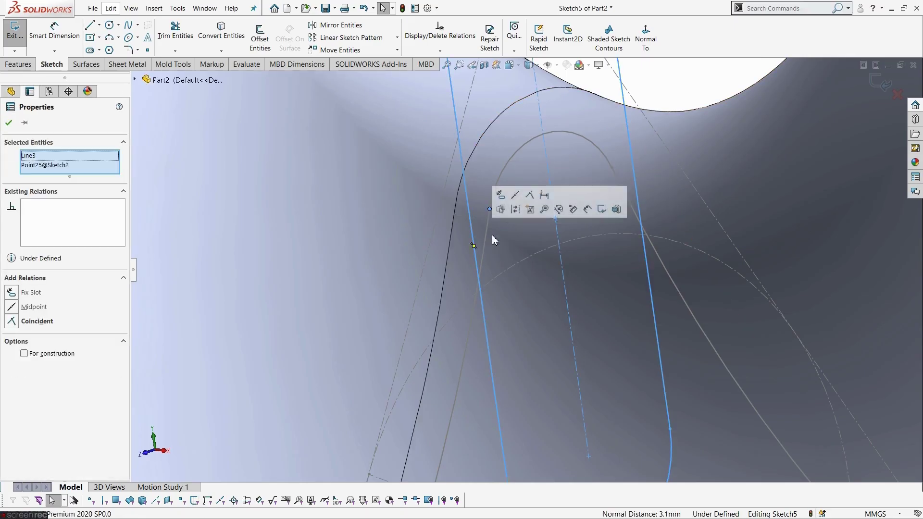
pyautogui.click(529, 195)
pyautogui.scroll(5, 499, 301)
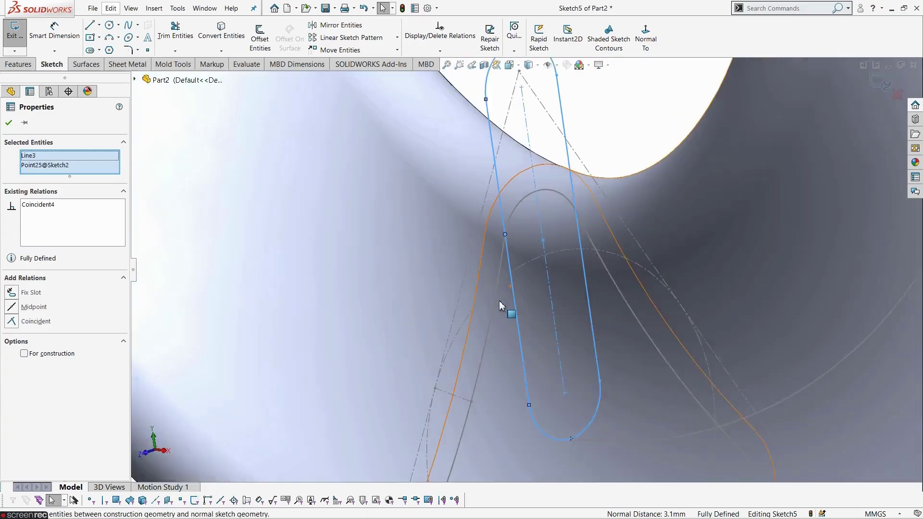
pyautogui.click(304, 345)
pyautogui.scroll(3, 366, 357)
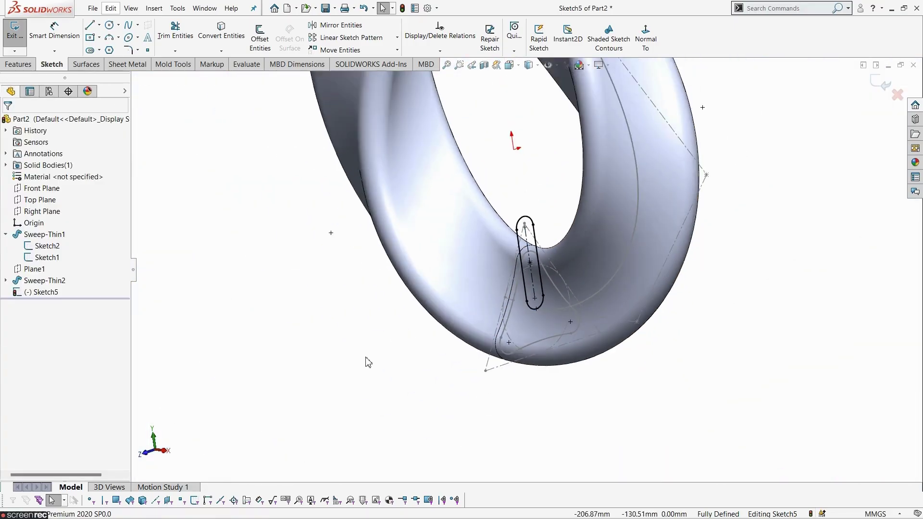
# Step: Hide the first sweep's triangular profile sketch and finish the slot sketch
pyautogui.moveTo(379, 347); pyautogui.dragTo(489, 351, button='middle')
pyautogui.scroll(-3, 490, 246)
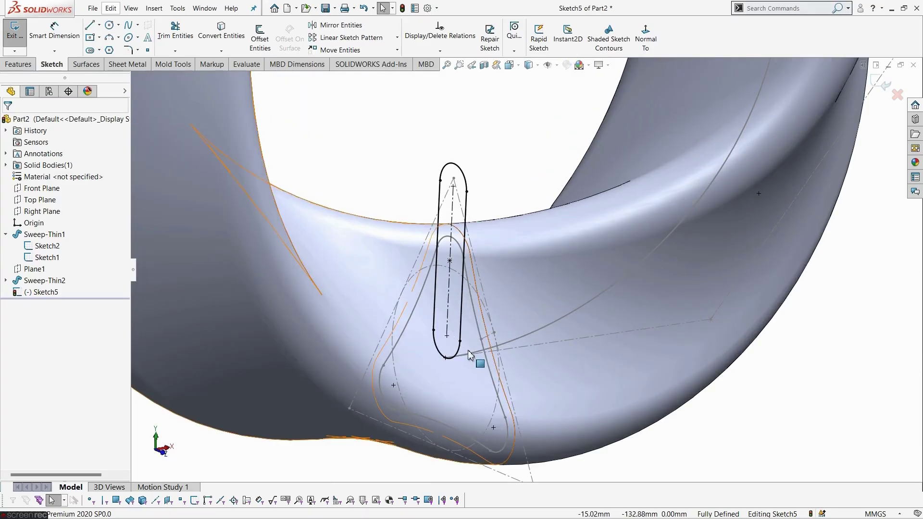
pyautogui.click(402, 338)
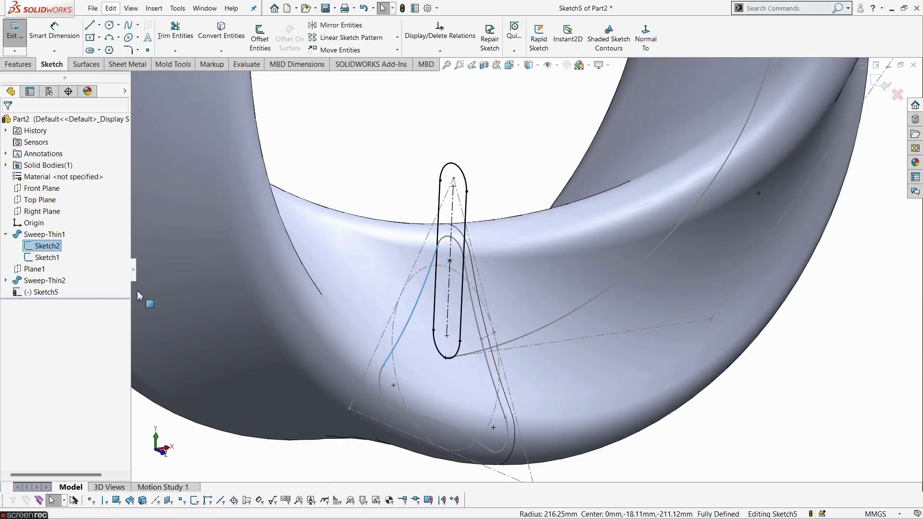
pyautogui.rightClick(60, 248)
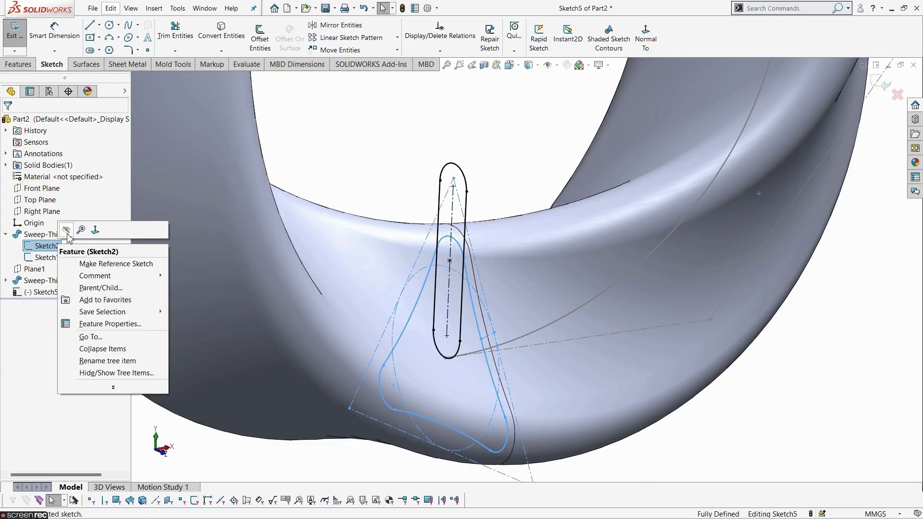
pyautogui.click(66, 229)
pyautogui.moveTo(279, 312)
pyautogui.mouseDown(button='middle')
pyautogui.moveTo(312, 350)
pyautogui.moveTo(309, 372)
pyautogui.mouseUp(button='middle')
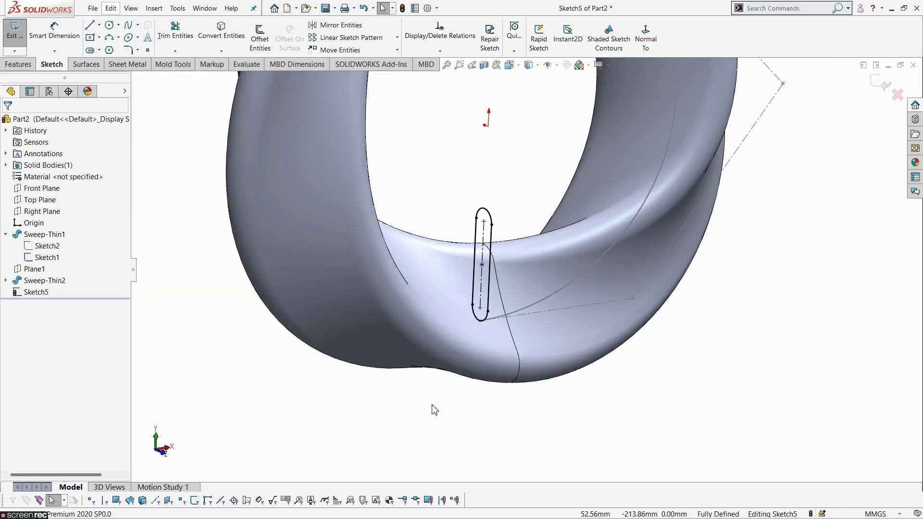
pyautogui.scroll(2, 432, 405)
pyautogui.scroll(3, 536, 304)
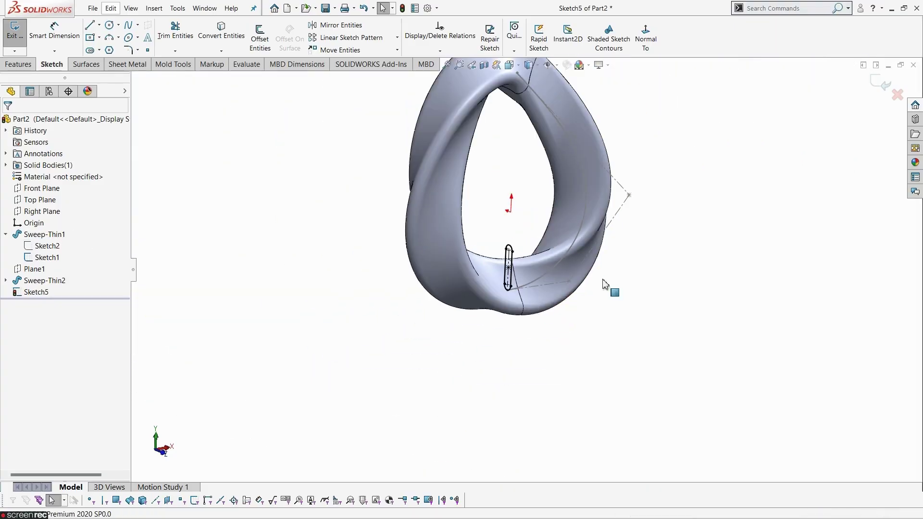
pyautogui.click(887, 85)
# Step: Set up a Swept Cut with the slot sketch as profile and the first sweep's spline sketch as path
pyautogui.moveTo(735, 212)
pyautogui.mouseDown(button='middle')
pyautogui.moveTo(625, 262)
pyautogui.moveTo(585, 264)
pyautogui.moveTo(655, 258)
pyautogui.moveTo(624, 236)
pyautogui.mouseUp(button='middle')
pyautogui.scroll(-3, 583, 205)
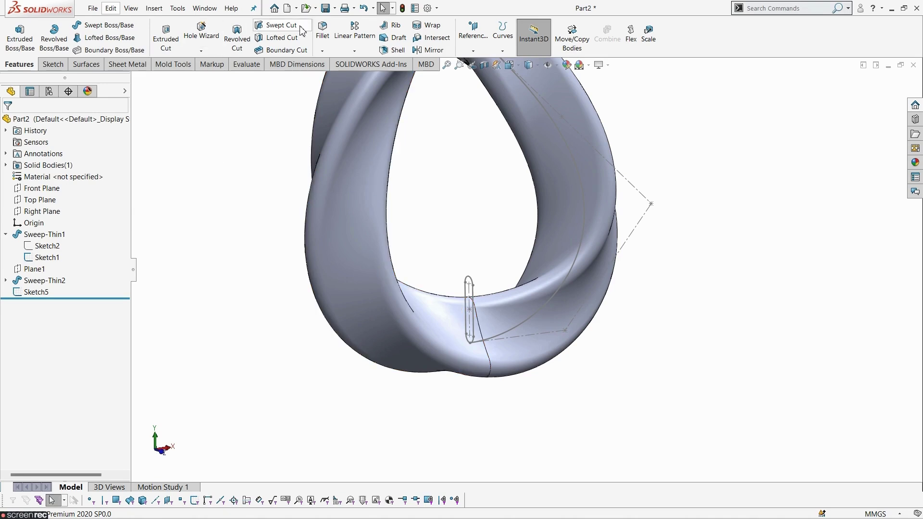
pyautogui.click(281, 25)
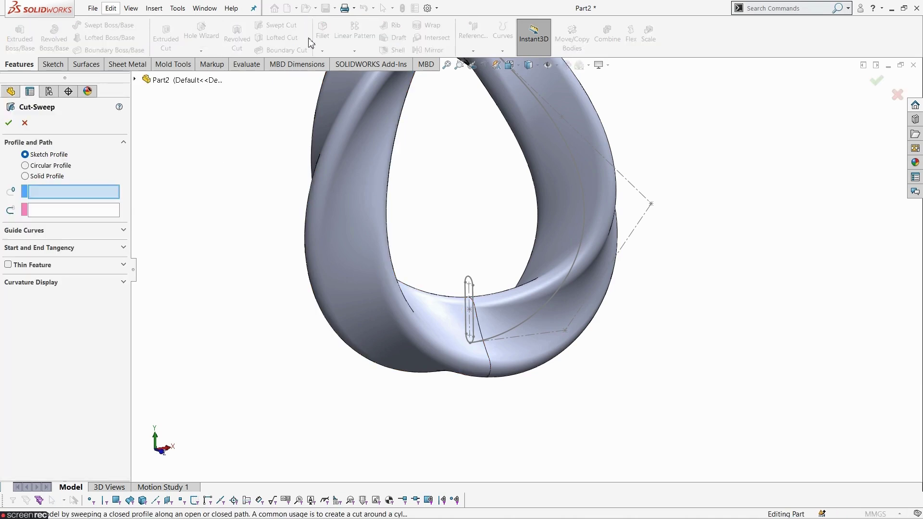
pyautogui.scroll(3, 478, 239)
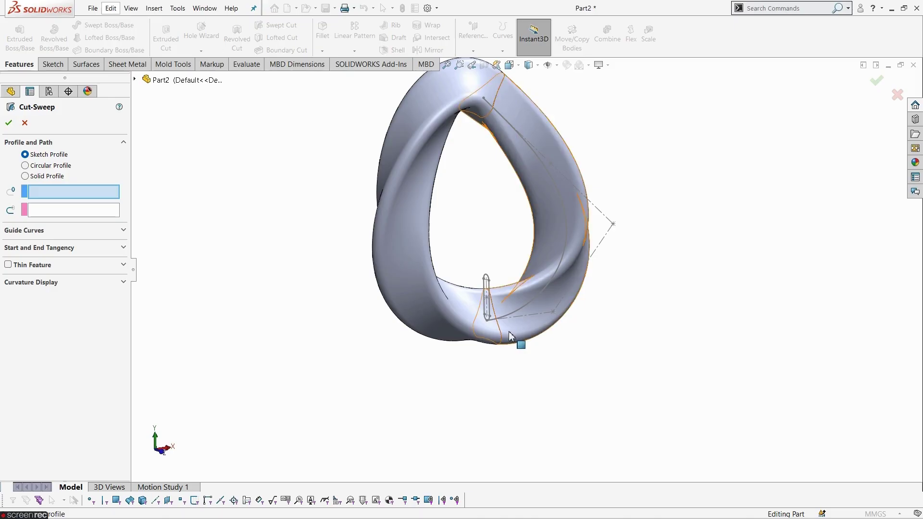
pyautogui.scroll(-3, 509, 267)
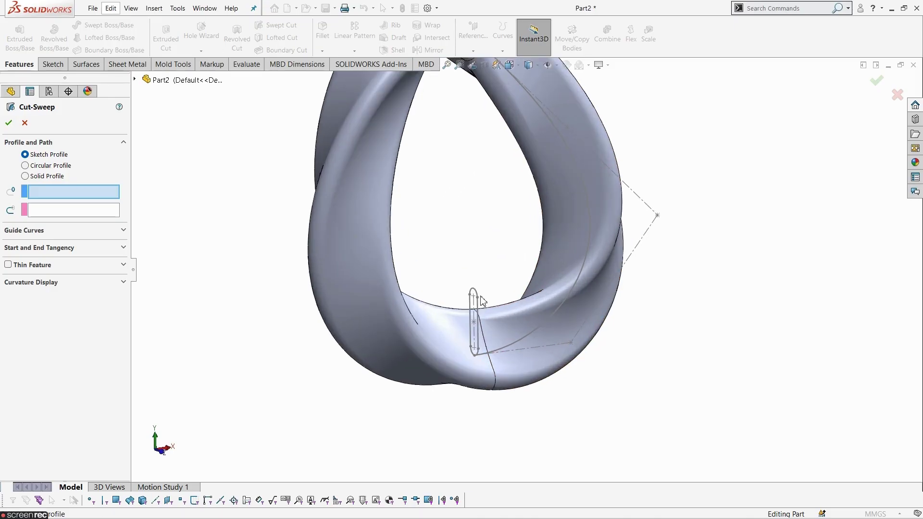
pyautogui.scroll(-2, 515, 295)
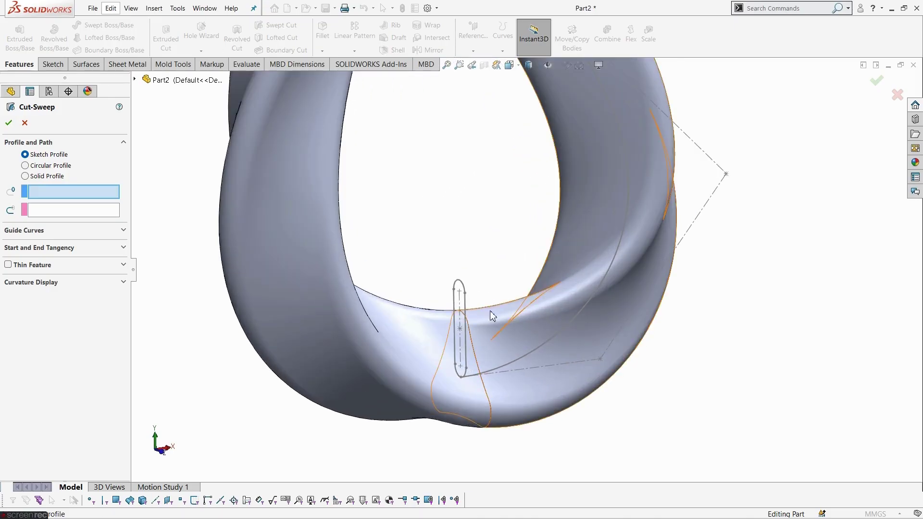
pyautogui.click(466, 303)
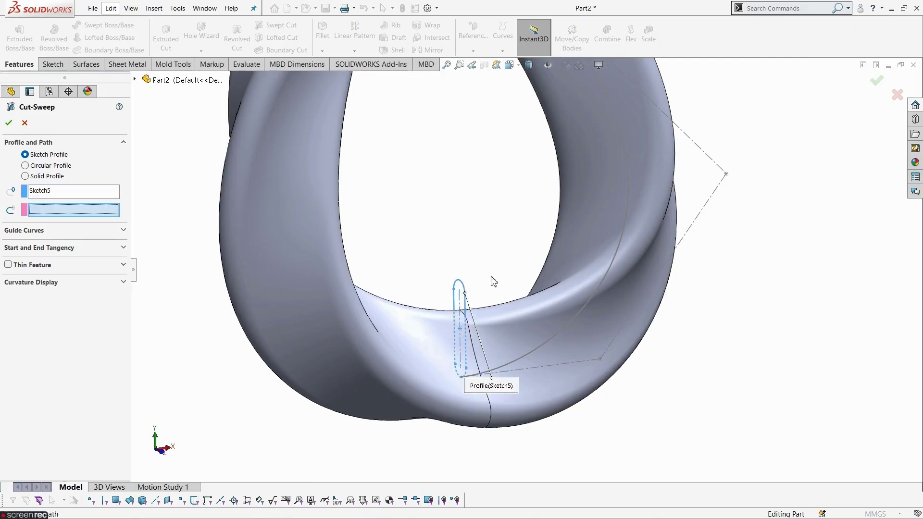
pyautogui.click(530, 359)
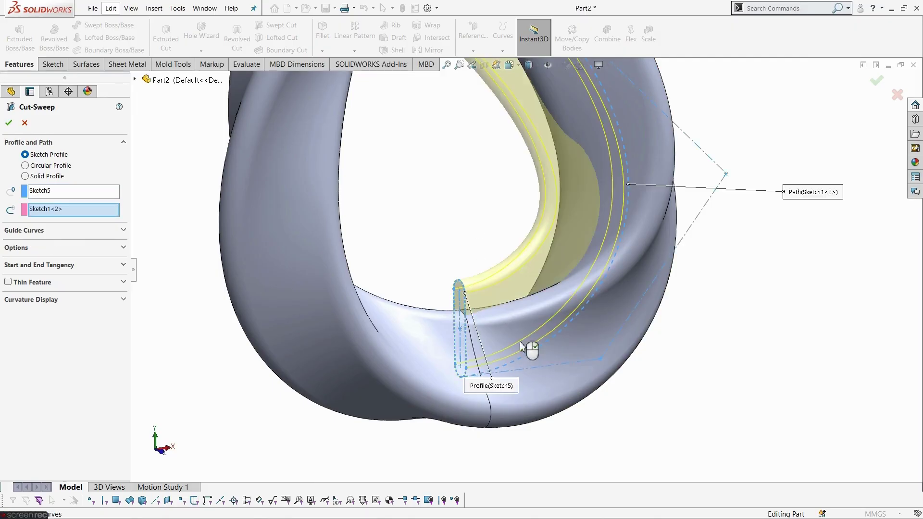
# Step: Set the cut's profile twist to Specify Twist Value with a twist of 180 degrees
pyautogui.moveTo(529, 350)
pyautogui.mouseDown(button='middle')
pyautogui.moveTo(488, 263)
pyautogui.moveTo(487, 192)
pyautogui.moveTo(449, 187)
pyautogui.moveTo(486, 212)
pyautogui.moveTo(512, 211)
pyautogui.mouseUp(button='middle')
pyautogui.scroll(3, 486, 212)
pyautogui.moveTo(553, 219); pyautogui.dragTo(526, 229, button='middle')
pyautogui.scroll(-4, 527, 229)
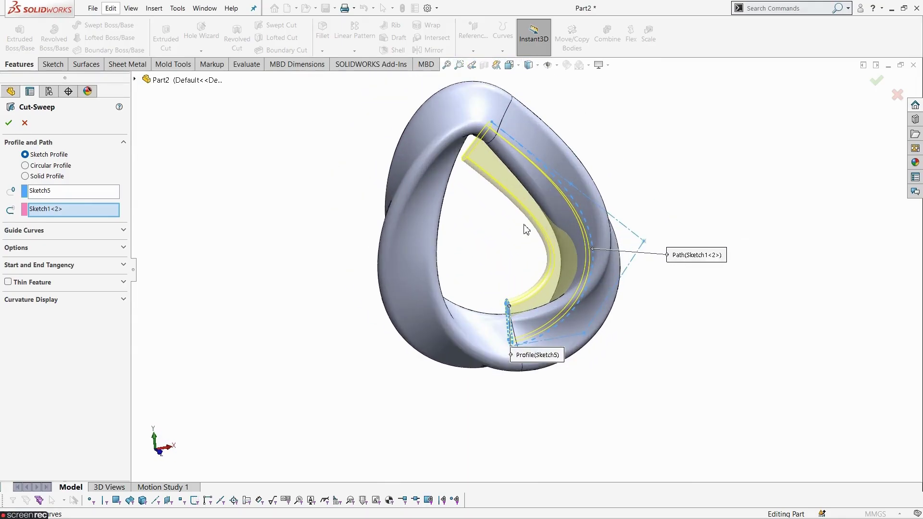
pyautogui.click(108, 249)
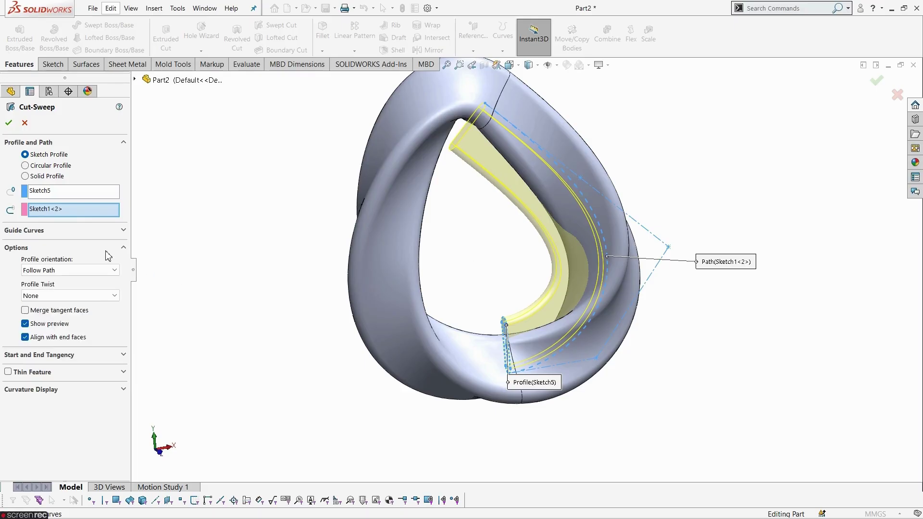
pyautogui.click(74, 296)
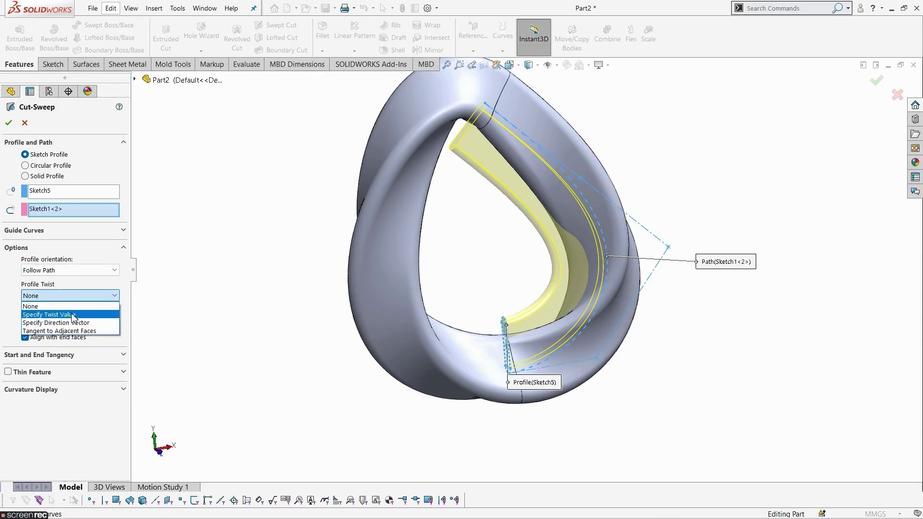
pyautogui.click(73, 315)
pyautogui.moveTo(236, 377); pyautogui.dragTo(270, 386, button='middle')
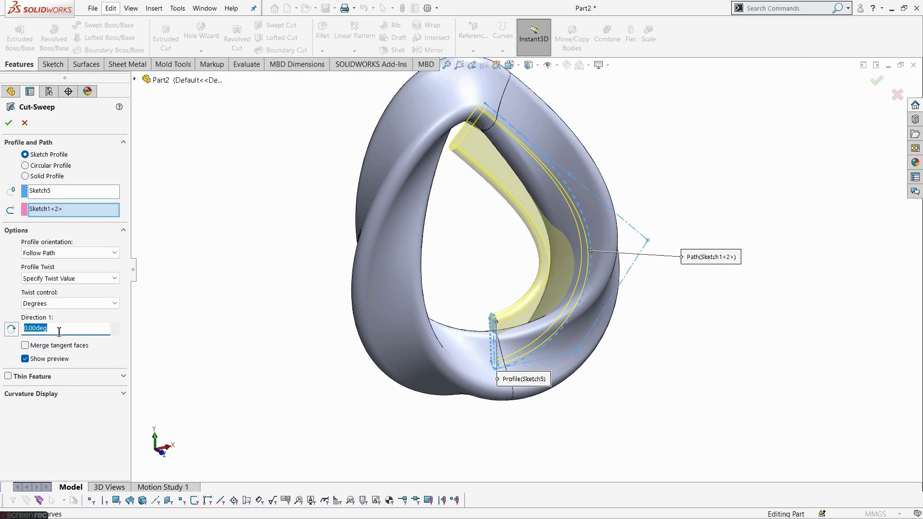
pyautogui.write('180')
pyautogui.press('Return')
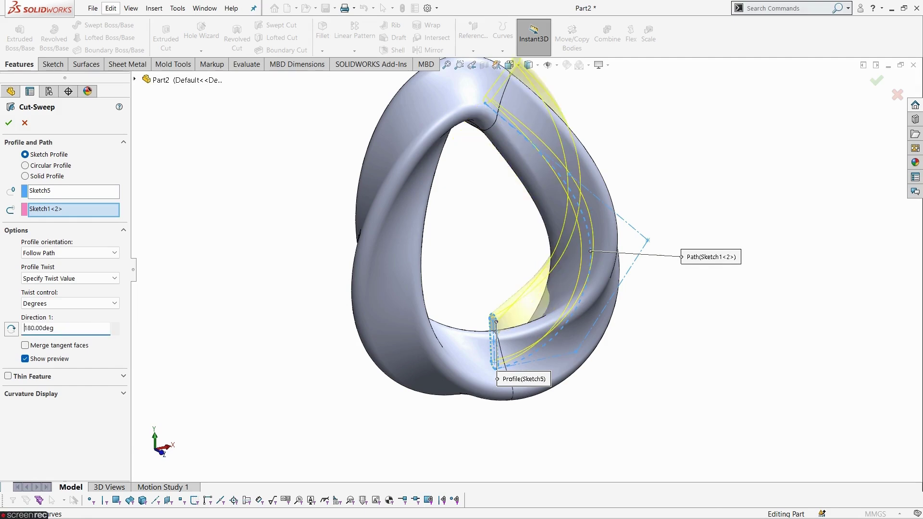
# Step: Reverse the twist direction so the slot follows the tube's twist, and create the swept cut
pyautogui.moveTo(202, 262); pyautogui.dragTo(319, 242, button='middle')
pyautogui.scroll(-3, 548, 181)
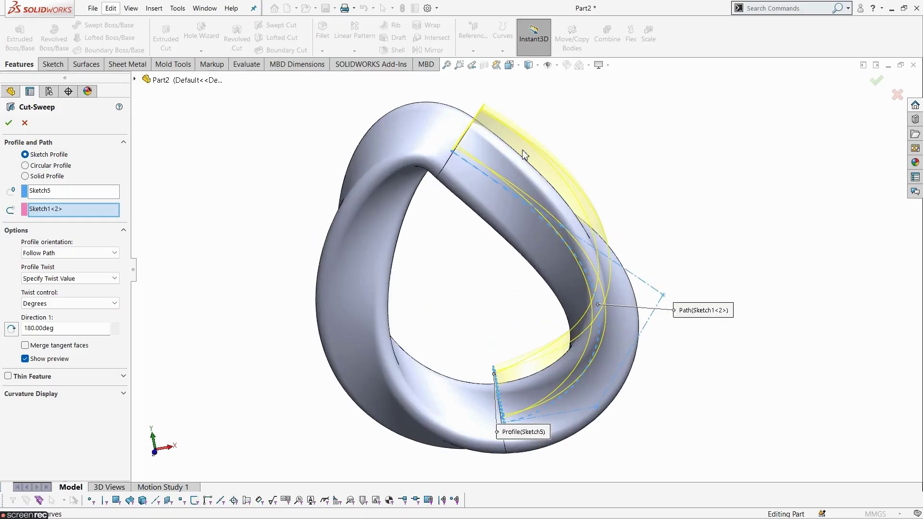
pyautogui.click(12, 332)
pyautogui.moveTo(542, 303); pyautogui.dragTo(500, 306, button='middle')
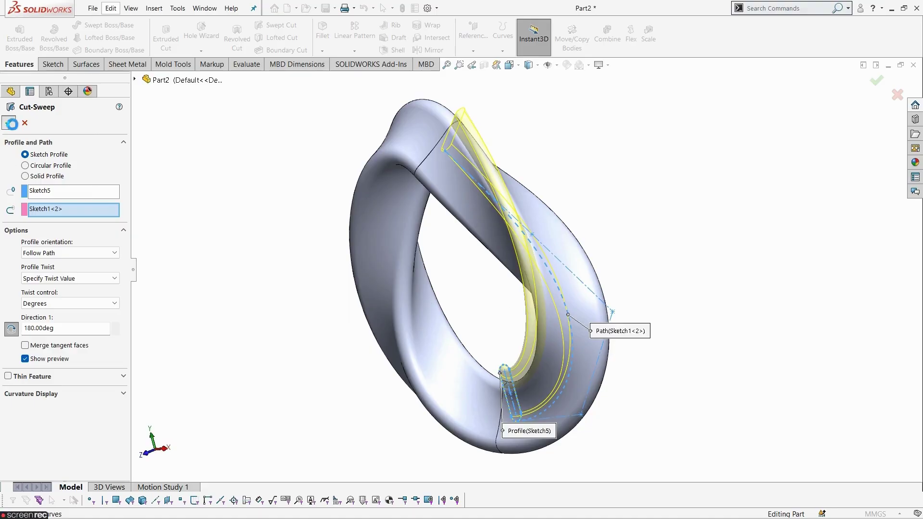
# Step: Hide the first sweep's spline path sketch
pyautogui.moveTo(413, 310); pyautogui.dragTo(495, 287, button='middle')
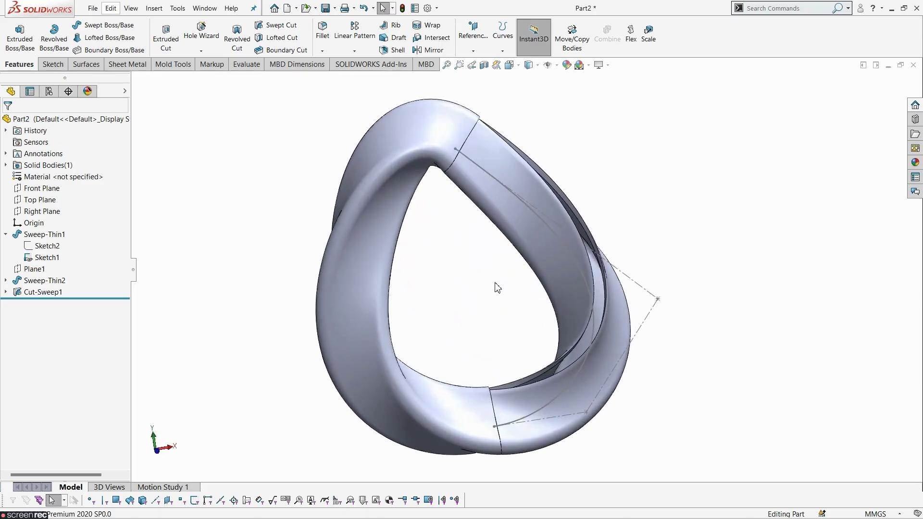
pyautogui.click(499, 184)
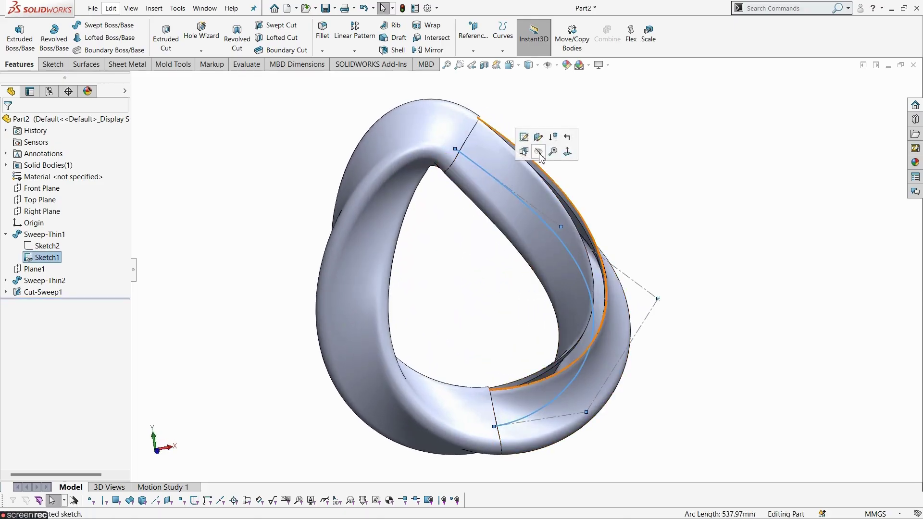
pyautogui.click(538, 152)
pyautogui.moveTo(599, 188)
pyautogui.mouseDown(button='middle')
pyautogui.moveTo(502, 178)
pyautogui.moveTo(513, 164)
pyautogui.mouseUp(button='middle')
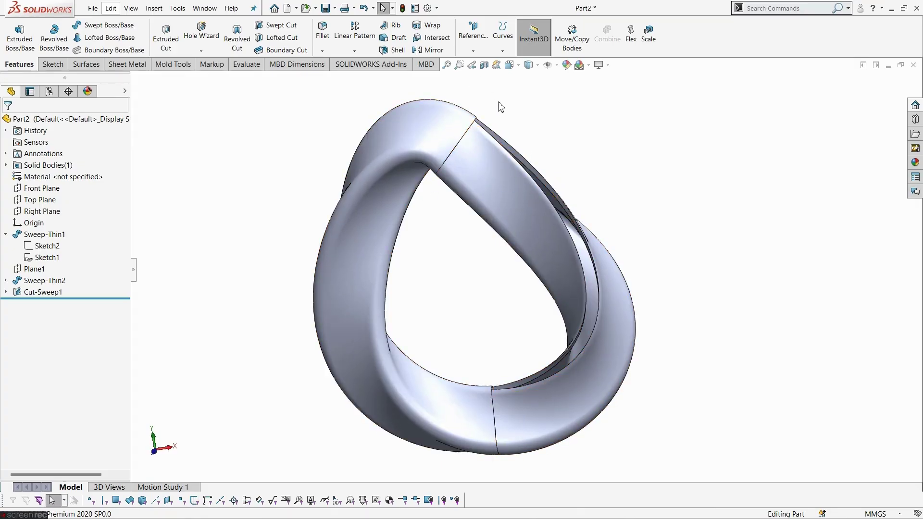
# Step: Show the second sweep's spline path sketch, Sketch3
pyautogui.moveTo(532, 253); pyautogui.dragTo(547, 256, button='middle')
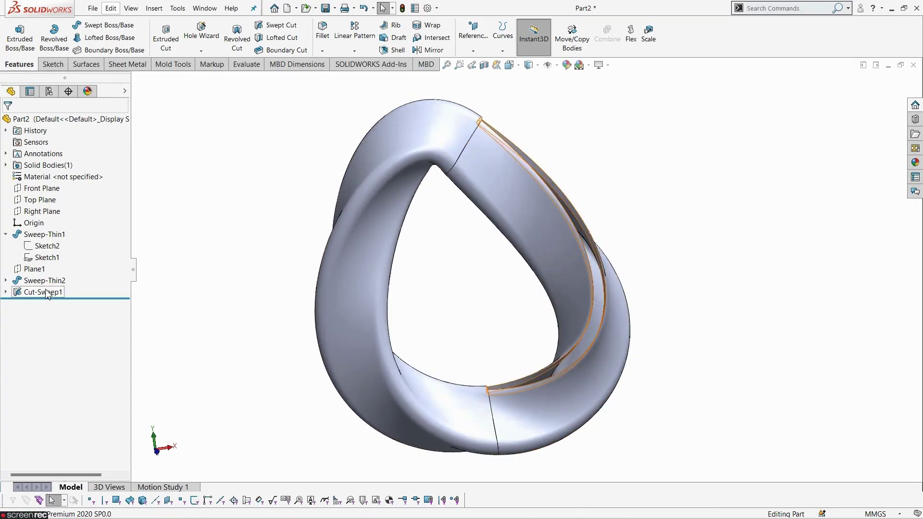
pyautogui.click(6, 280)
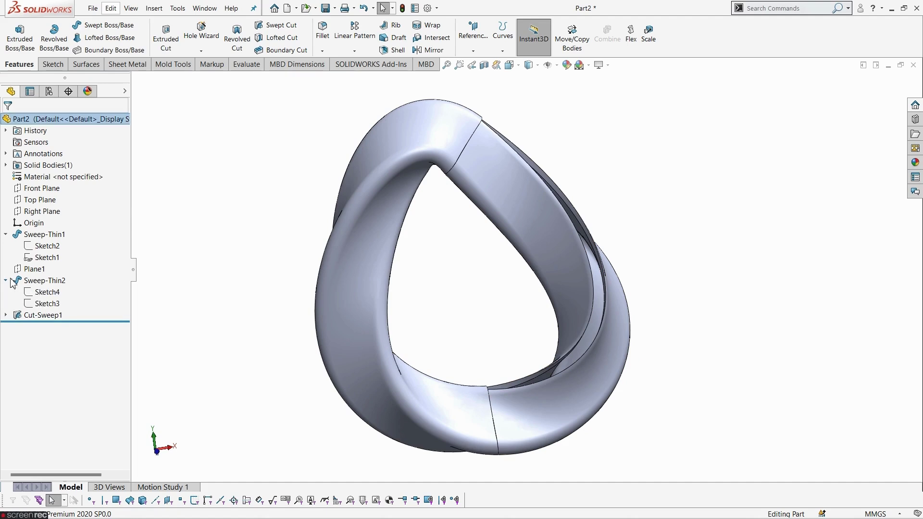
pyautogui.click(46, 293)
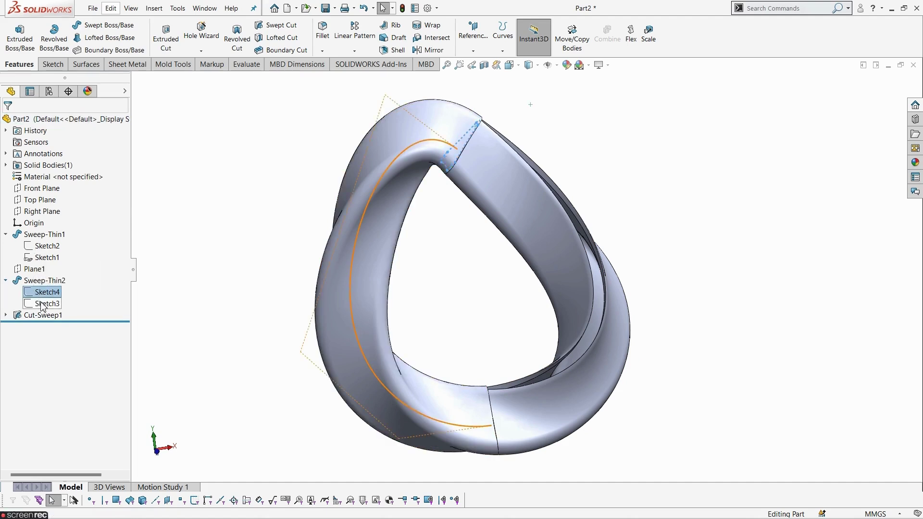
pyautogui.click(43, 304)
pyautogui.click(50, 288)
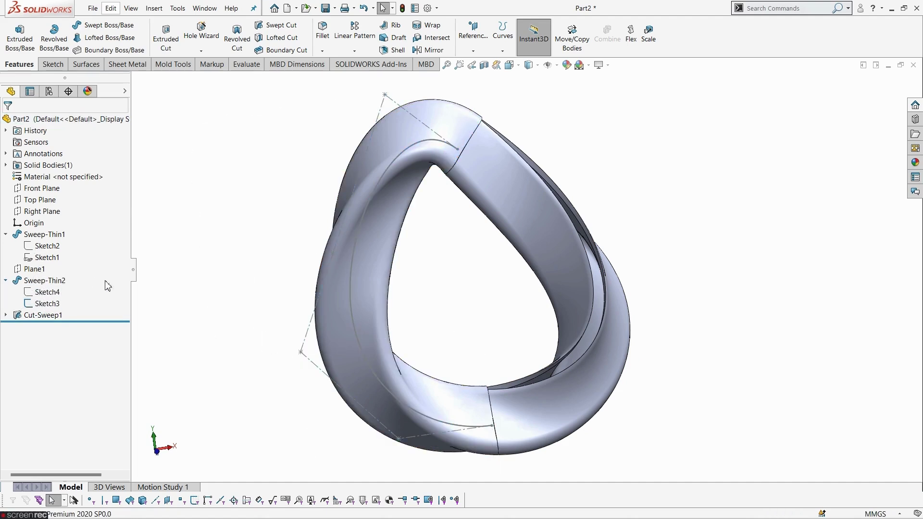
# Step: Start a new sketch on Plane1 at the upper joint of the two swept tubes
pyautogui.moveTo(219, 285); pyautogui.dragTo(211, 259, button='middle')
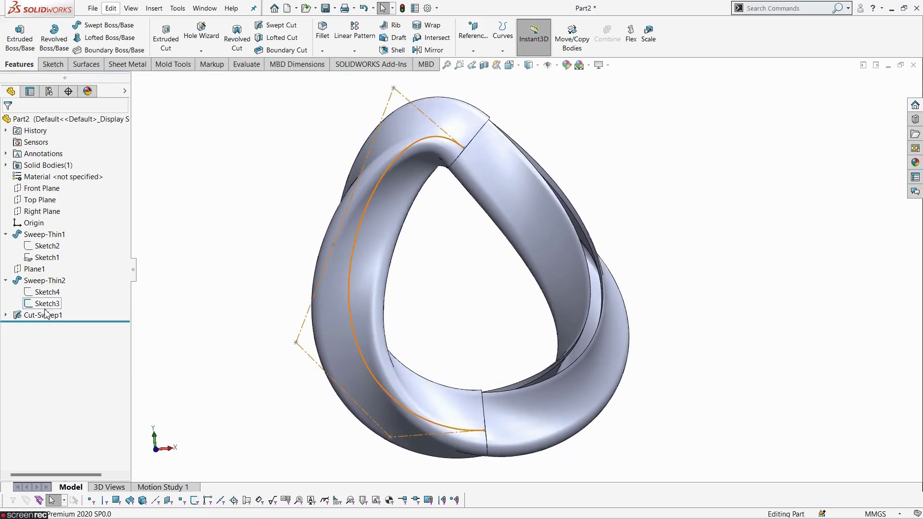
pyautogui.click(45, 293)
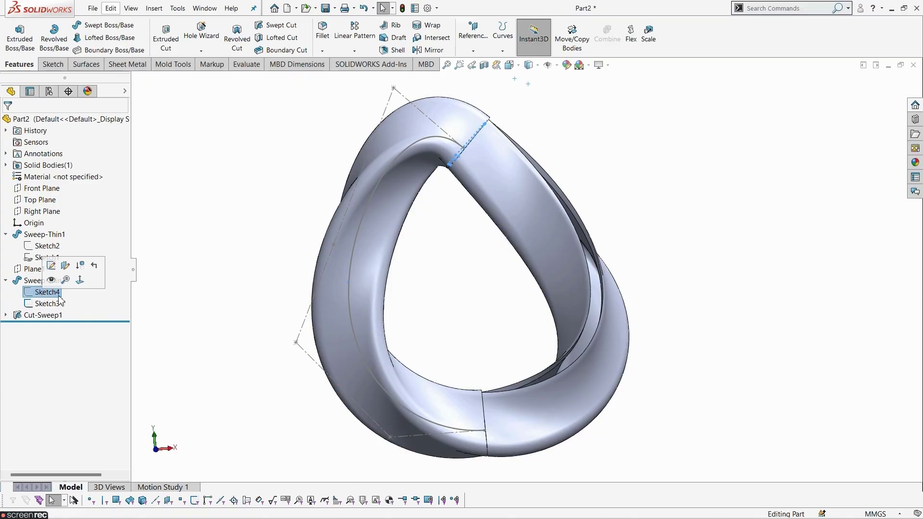
pyautogui.moveTo(365, 262); pyautogui.dragTo(385, 296, button='middle')
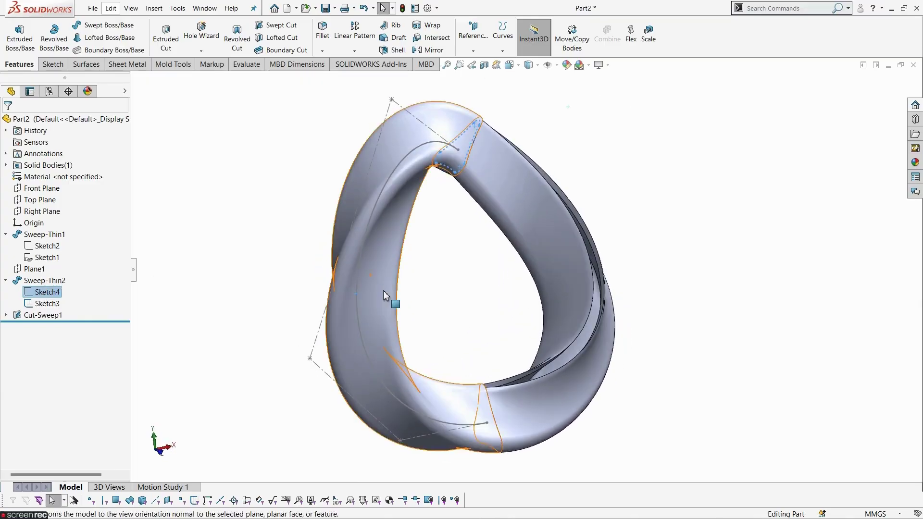
pyautogui.scroll(-3, 487, 126)
pyautogui.click(519, 117)
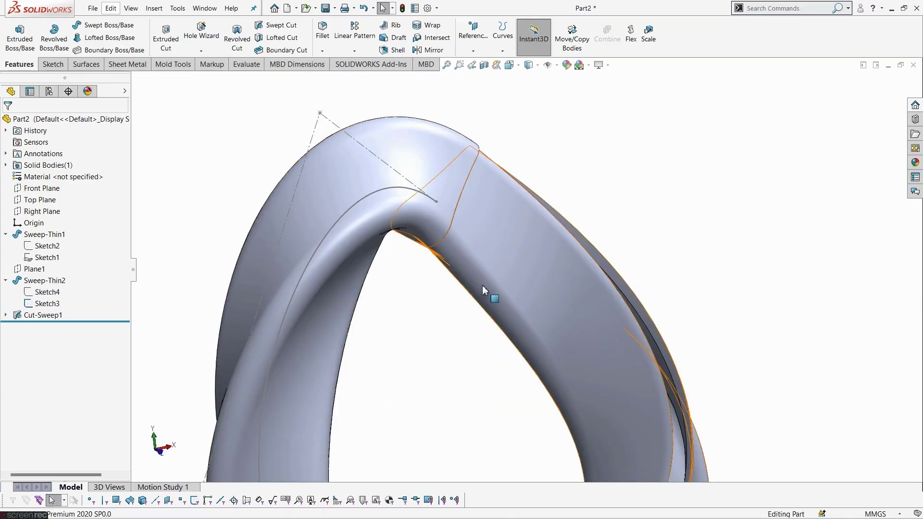
pyautogui.scroll(-3, 498, 178)
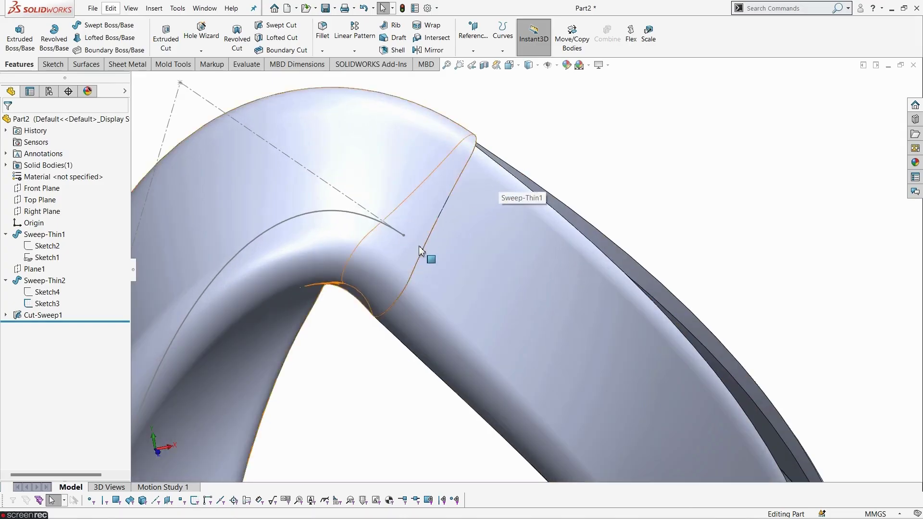
pyautogui.scroll(3, 420, 250)
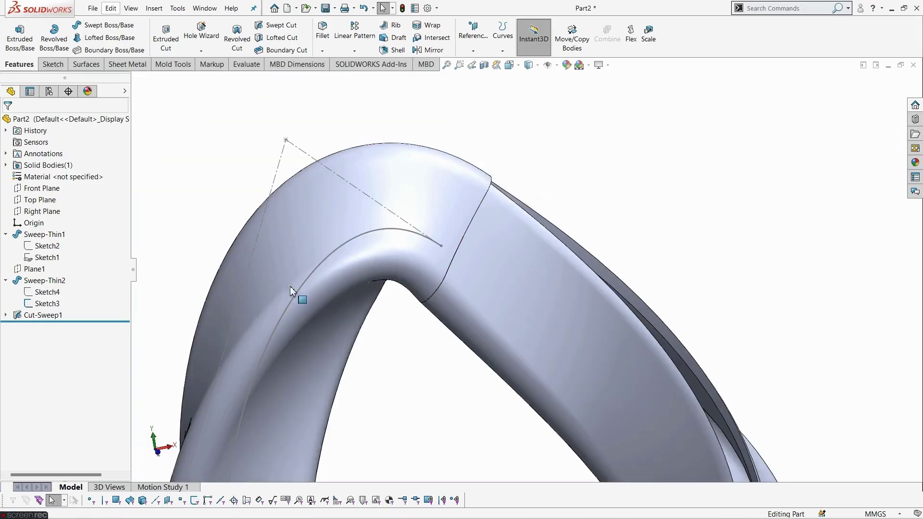
pyautogui.click(36, 269)
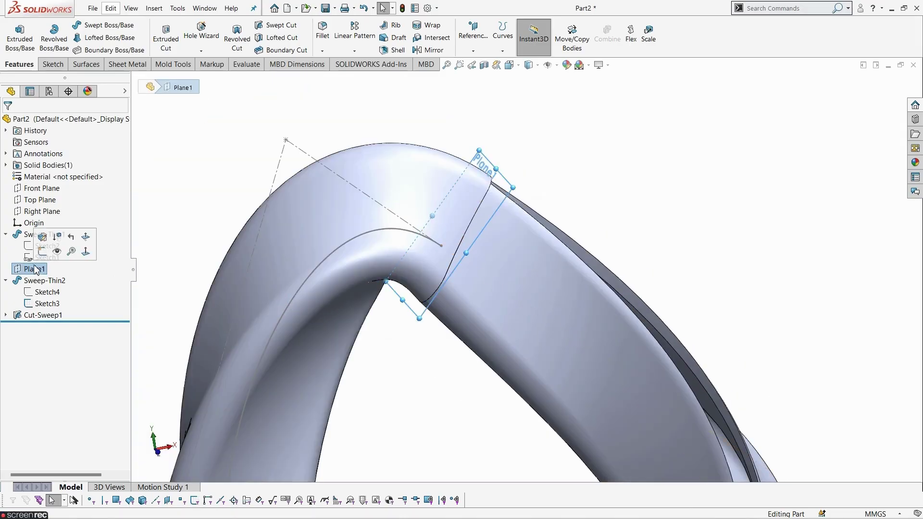
pyautogui.click(42, 251)
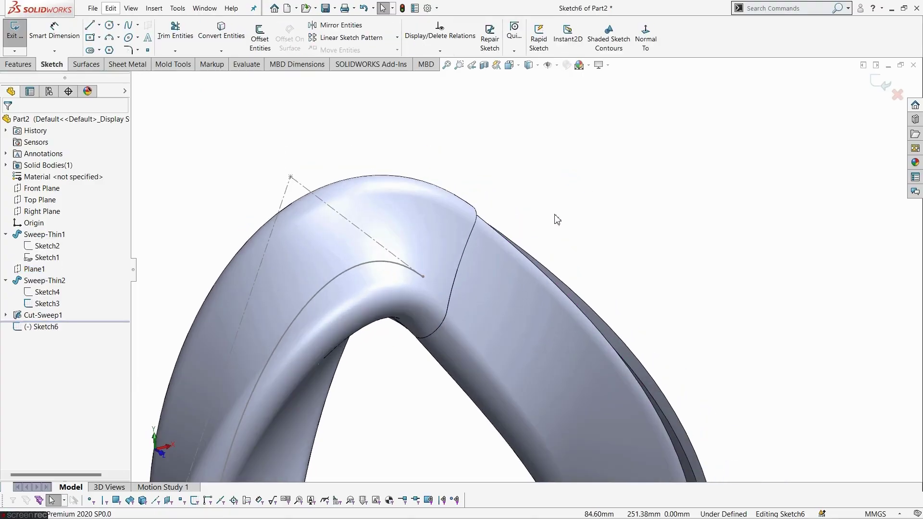
# Step: Show the second sweep's profile sketch, Sketch4
pyautogui.click(54, 292)
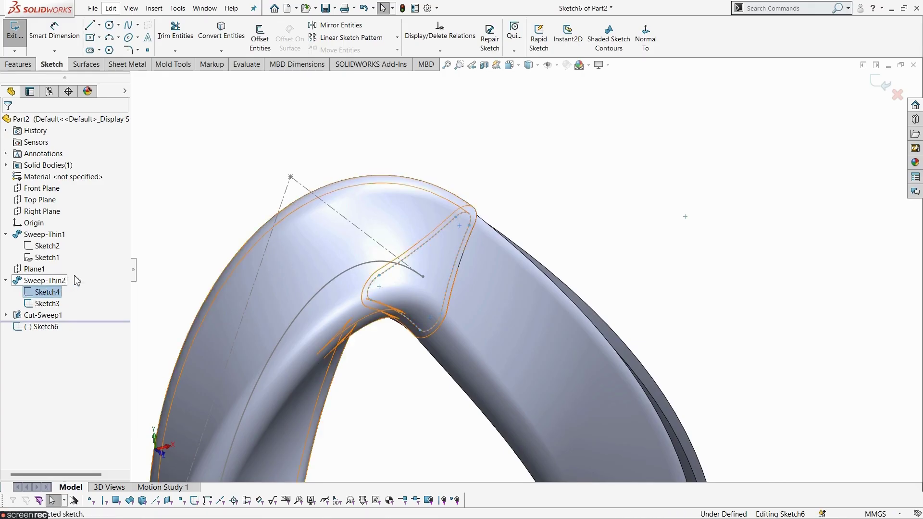
pyautogui.click(564, 198)
pyautogui.moveTo(559, 200)
pyautogui.mouseDown(button='middle')
pyautogui.moveTo(583, 209)
pyautogui.moveTo(576, 229)
pyautogui.moveTo(532, 232)
pyautogui.mouseUp(button='middle')
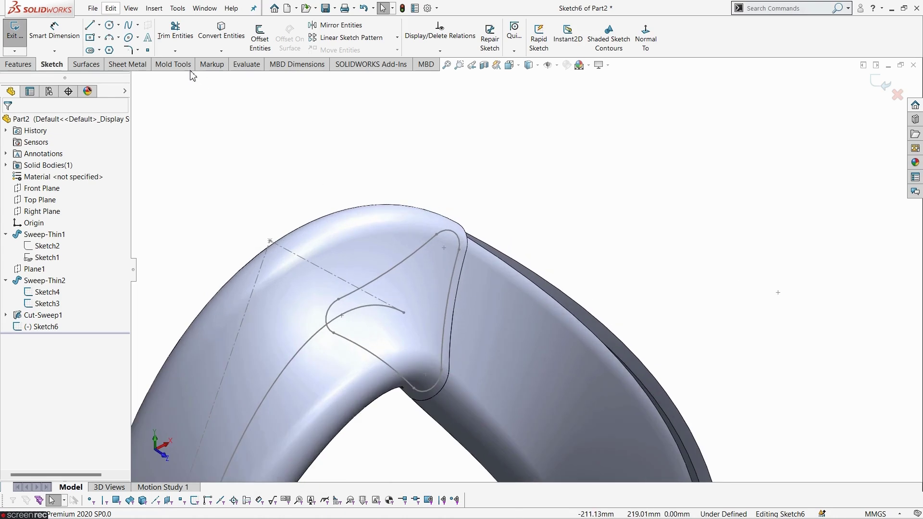
# Step: Sketch a slanted centerpoint slot about 61.5 mm long and 16.5 mm wide, centred on the arc centre of the profile's upper corner
pyautogui.click(90, 50)
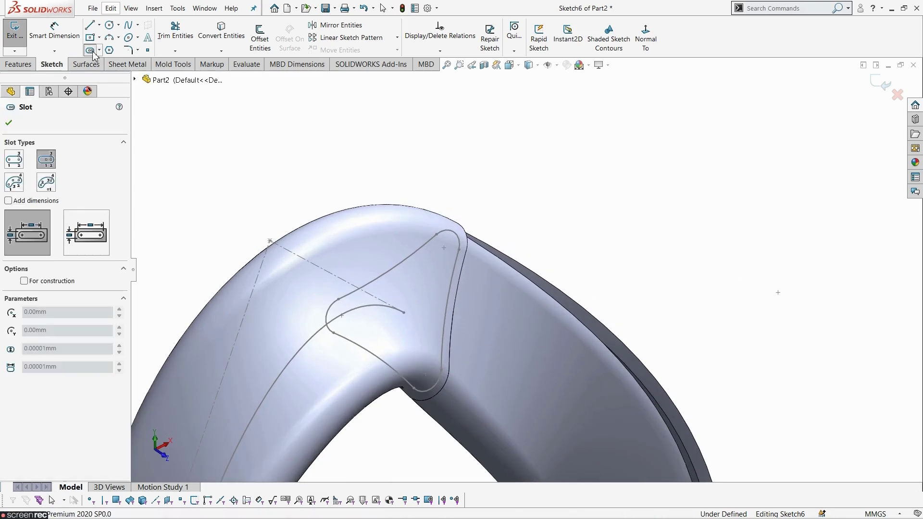
pyautogui.click(444, 248)
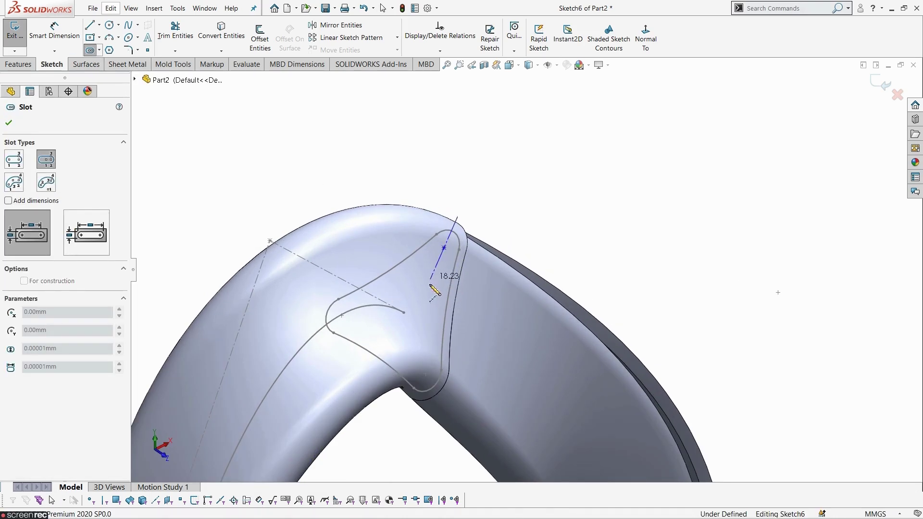
pyautogui.click(413, 296)
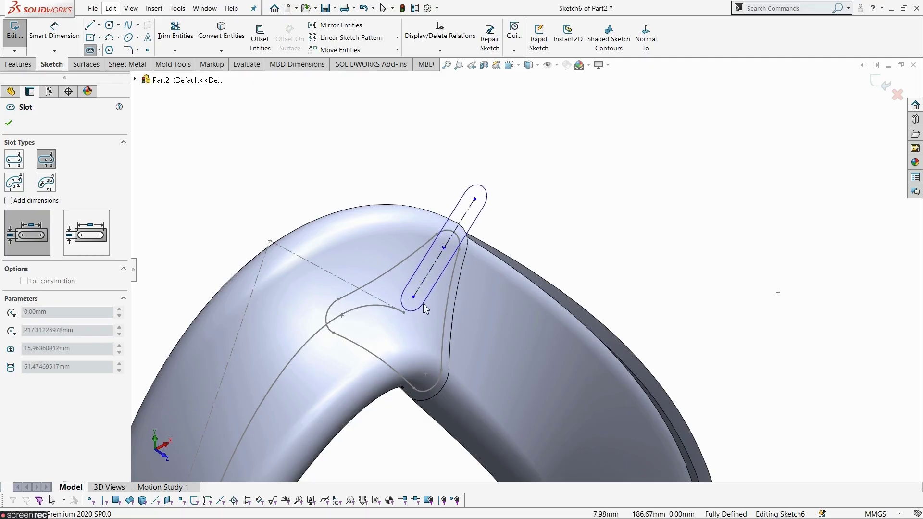
pyautogui.click(426, 309)
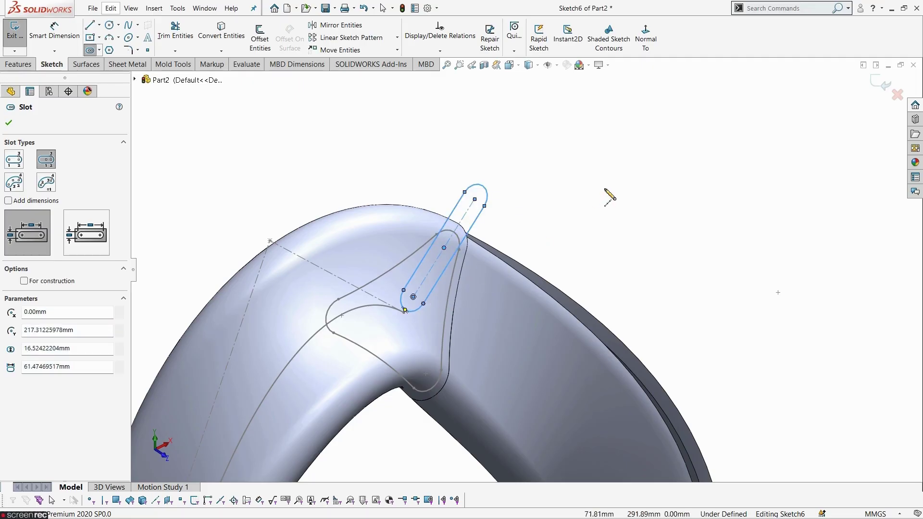
pyautogui.press('Escape')
# Step: Make the slot's lower end arc coincident with the upper endpoint of the second sweep's path spline
pyautogui.scroll(-1, 410, 314)
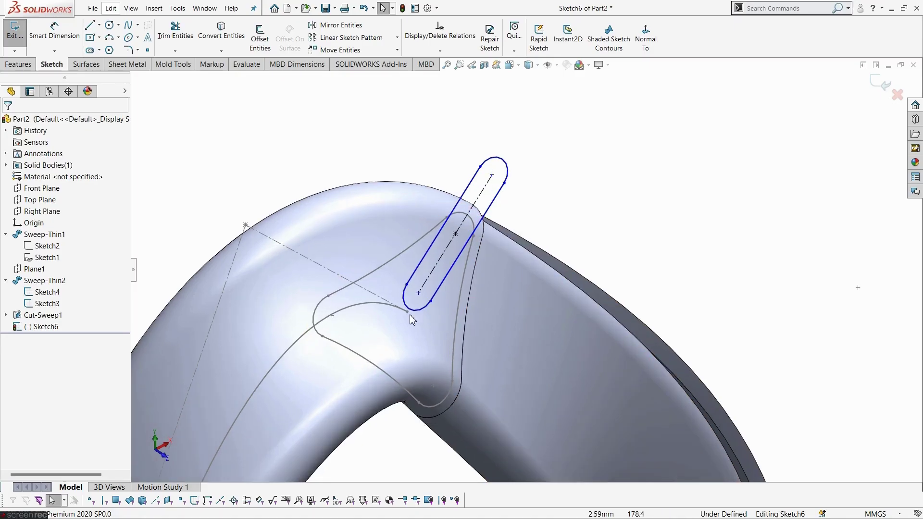
pyautogui.click(411, 313)
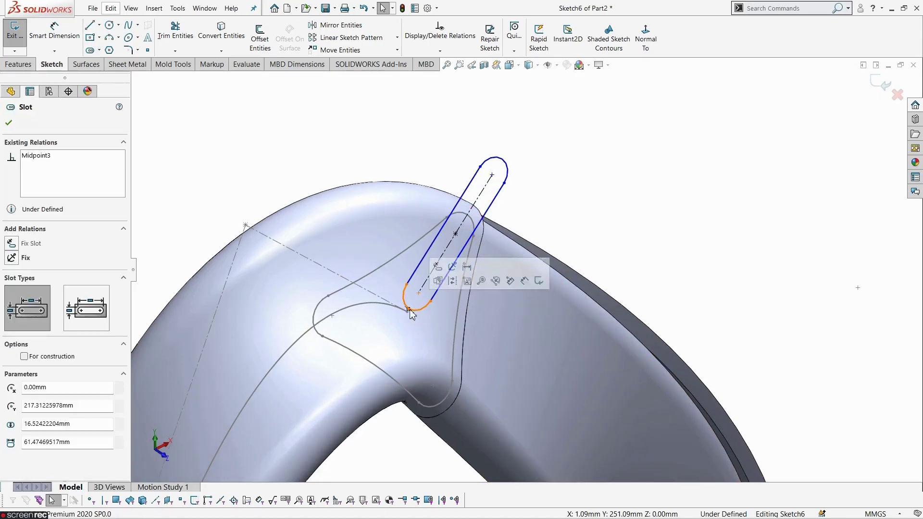
pyautogui.scroll(-2, 419, 329)
pyautogui.click(421, 282)
pyautogui.keyDown('ctrl'); pyautogui.click(418, 286); pyautogui.keyUp('ctrl')
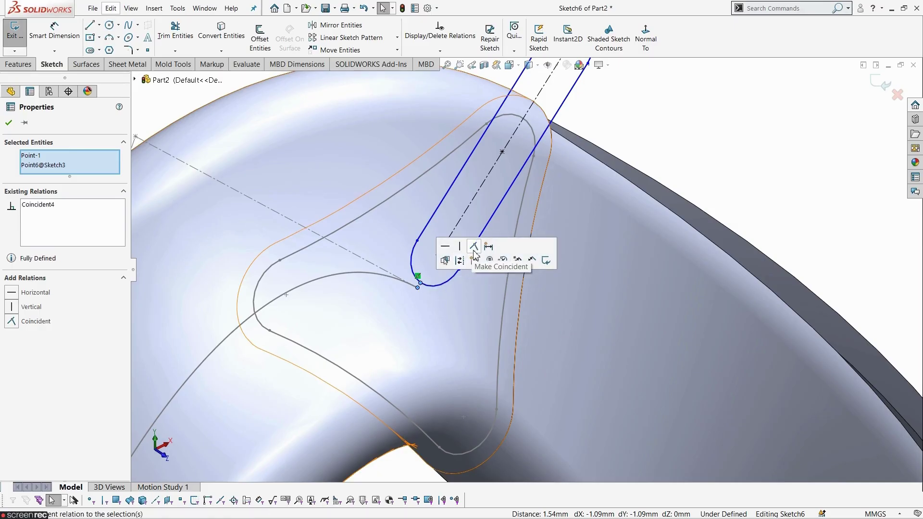
pyautogui.click(473, 249)
pyautogui.scroll(3, 682, 168)
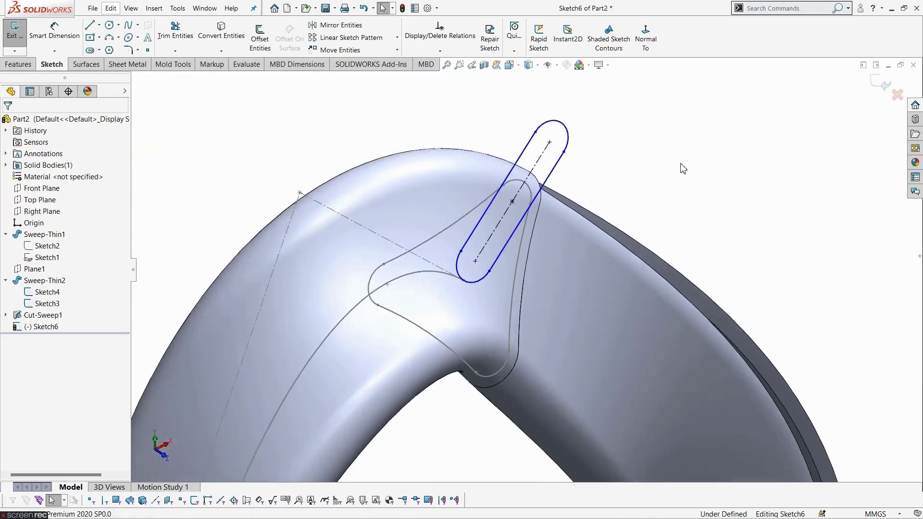
# Step: Make the slot's long side line coincident with the start point of the profile's upper corner arc
pyautogui.moveTo(679, 169)
pyautogui.mouseDown(button='middle')
pyautogui.moveTo(639, 173)
pyautogui.moveTo(663, 196)
pyautogui.moveTo(568, 206)
pyautogui.mouseUp(button='middle')
pyautogui.scroll(-3, 569, 206)
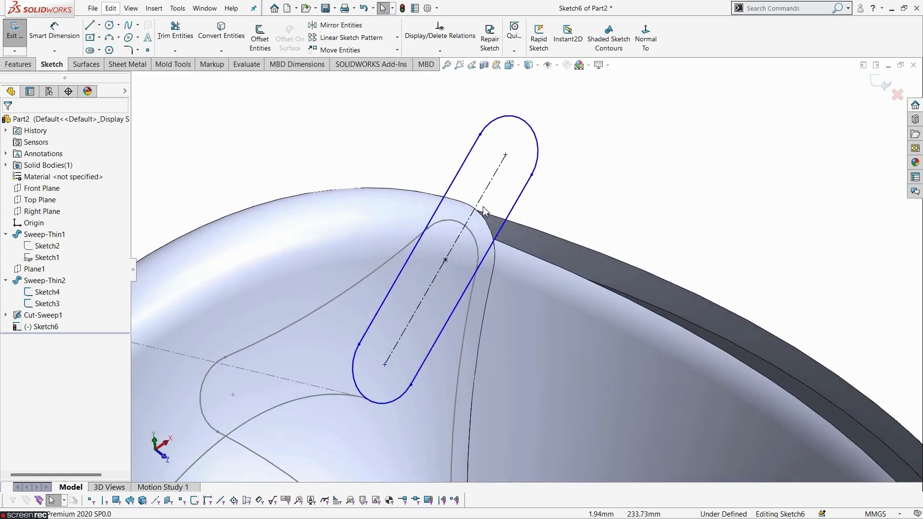
pyautogui.moveTo(464, 181); pyautogui.dragTo(465, 186)
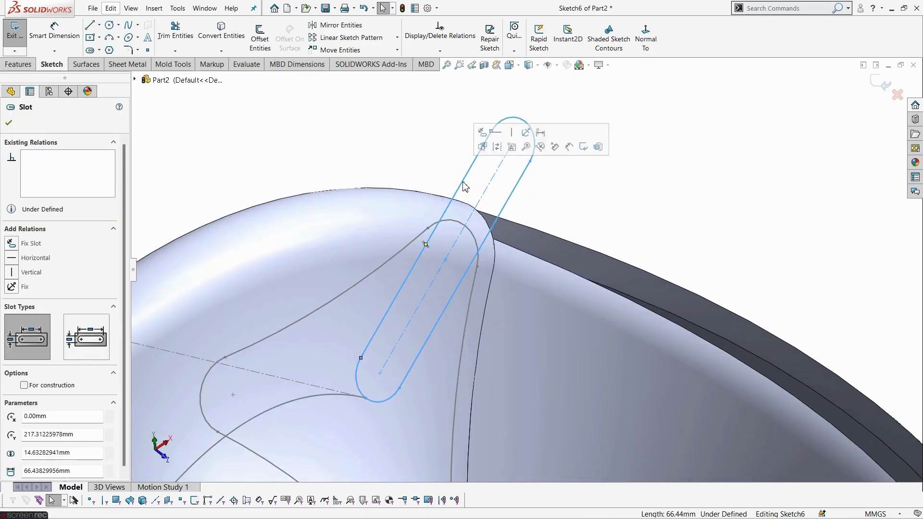
pyautogui.click(428, 234)
pyautogui.keyDown('ctrl'); pyautogui.click(427, 228); pyautogui.keyUp('ctrl')
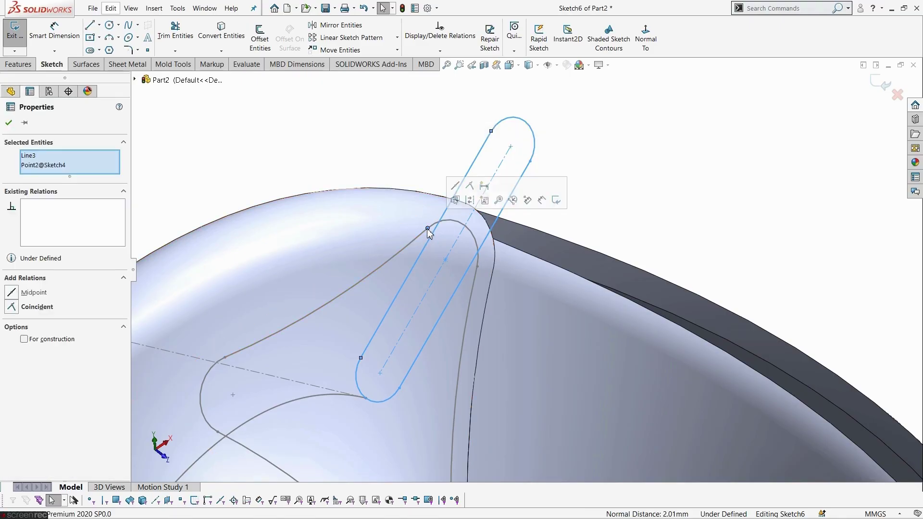
pyautogui.click(474, 189)
pyautogui.click(699, 137)
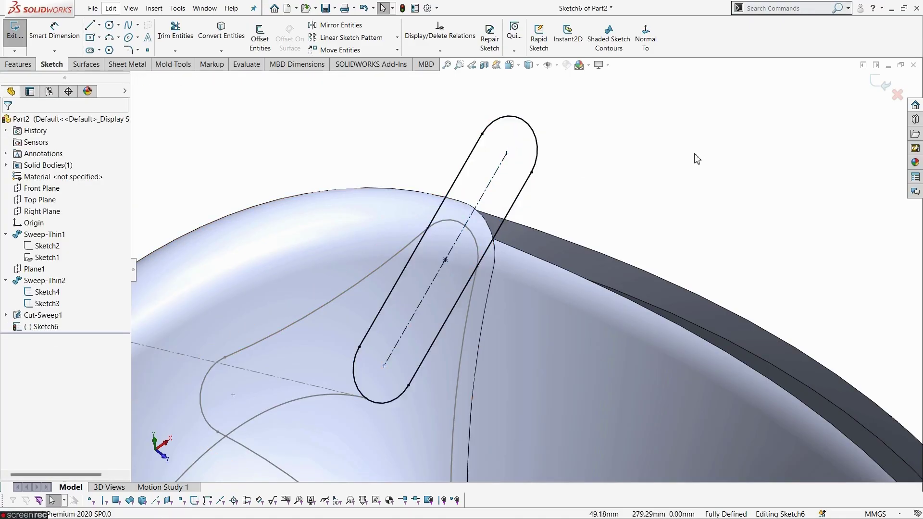
# Step: Check how the slot crosses the existing cut at the joint, and exit the slot sketch
pyautogui.press('f')
pyautogui.moveTo(671, 188)
pyautogui.mouseDown(button='middle')
pyautogui.moveTo(653, 161)
pyautogui.moveTo(606, 134)
pyautogui.moveTo(544, 134)
pyautogui.moveTo(651, 146)
pyautogui.moveTo(678, 165)
pyautogui.moveTo(670, 186)
pyautogui.mouseUp(button='middle')
pyautogui.scroll(-4, 531, 267)
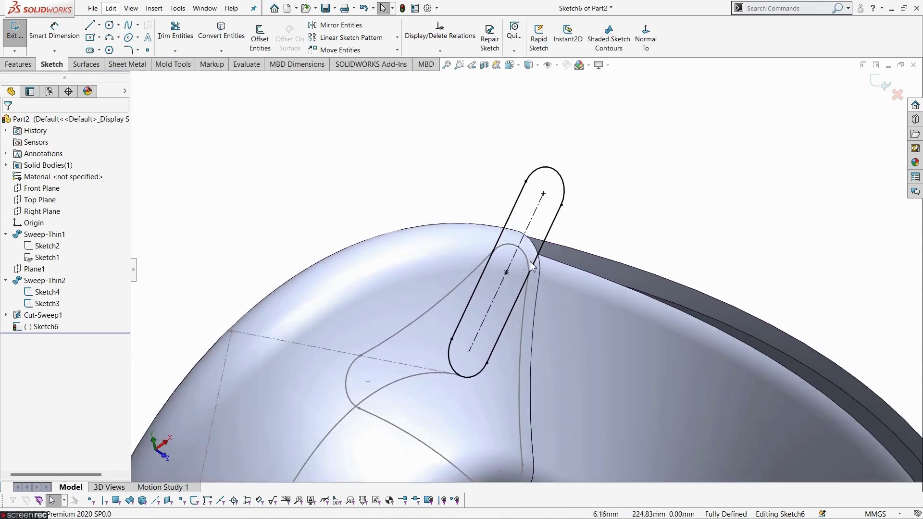
pyautogui.moveTo(574, 254); pyautogui.dragTo(507, 250, button='middle')
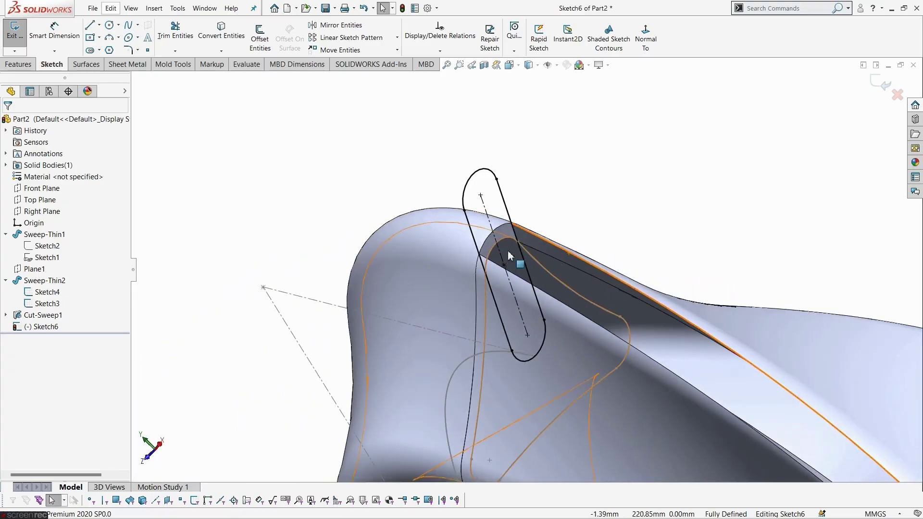
pyautogui.scroll(3, 769, 216)
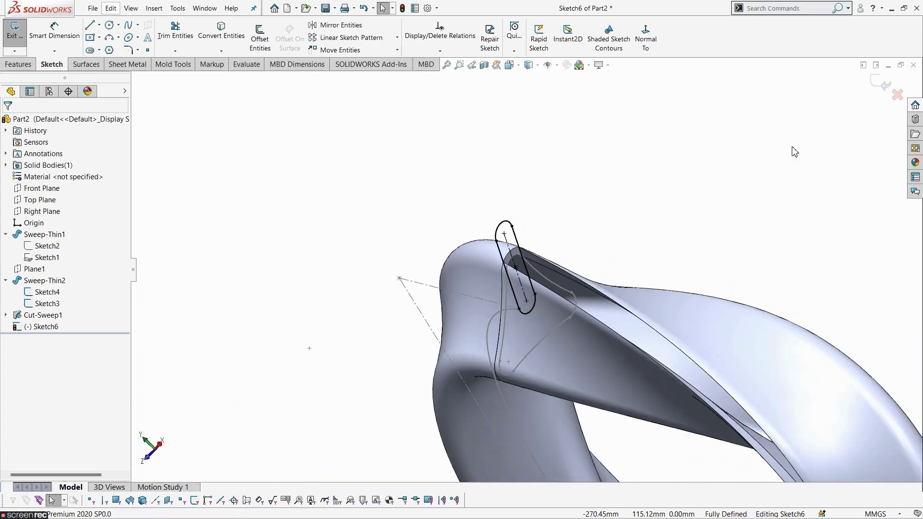
pyautogui.click(880, 85)
# Step: Hide the second sweep's profile sketch, Sketch4
pyautogui.moveTo(714, 190)
pyautogui.mouseDown(button='middle')
pyautogui.moveTo(754, 181)
pyautogui.moveTo(645, 319)
pyautogui.mouseUp(button='middle')
pyautogui.scroll(-3, 601, 327)
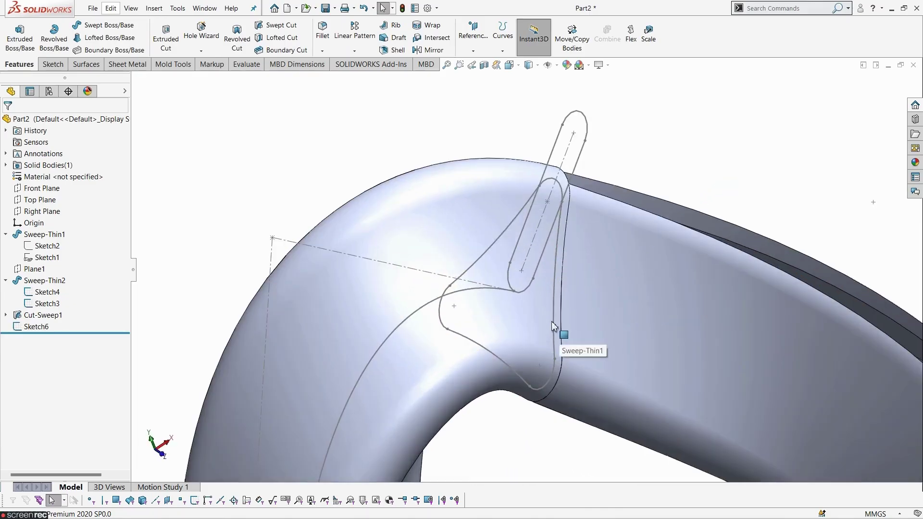
pyautogui.rightClick(552, 319)
pyautogui.click(576, 307)
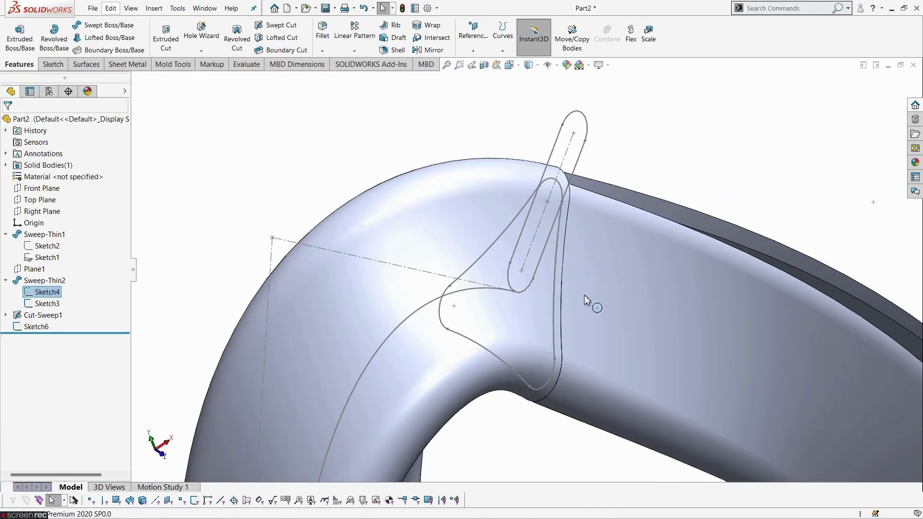
# Step: Set up a swept cut with the slot sketch, Sketch6, as profile and the second sweep's spline, Sketch3, as path
pyautogui.scroll(5, 603, 348)
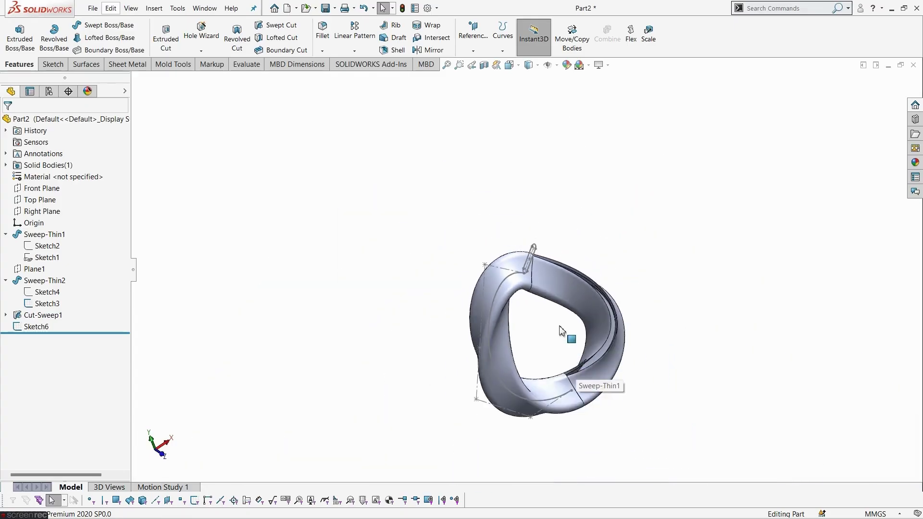
pyautogui.scroll(-3, 561, 328)
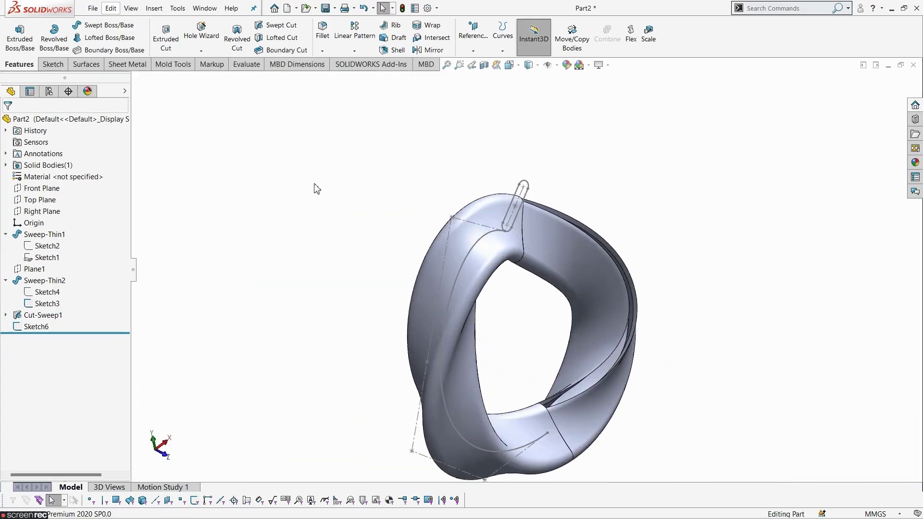
pyautogui.click(291, 29)
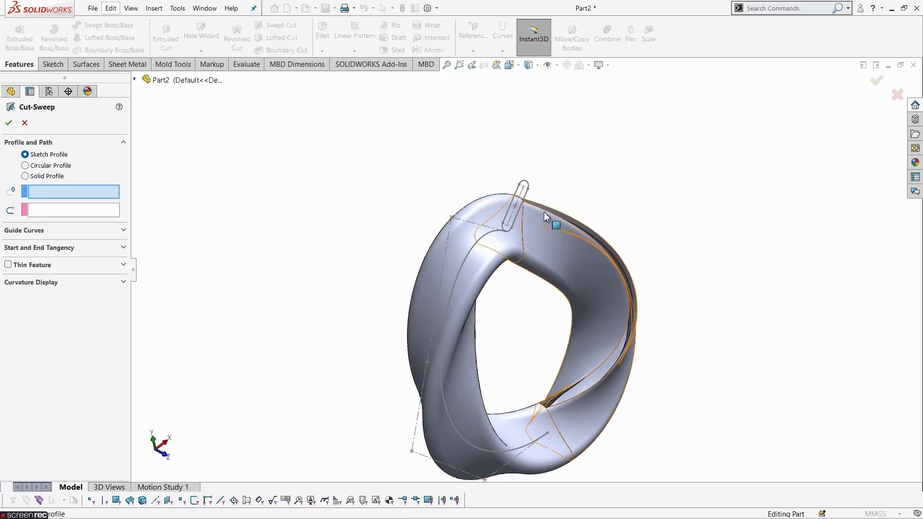
pyautogui.click(527, 194)
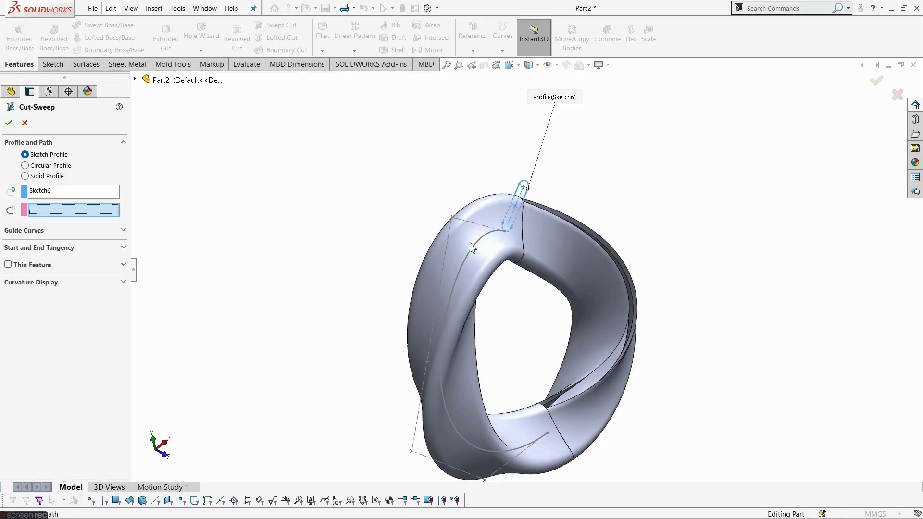
pyautogui.click(482, 259)
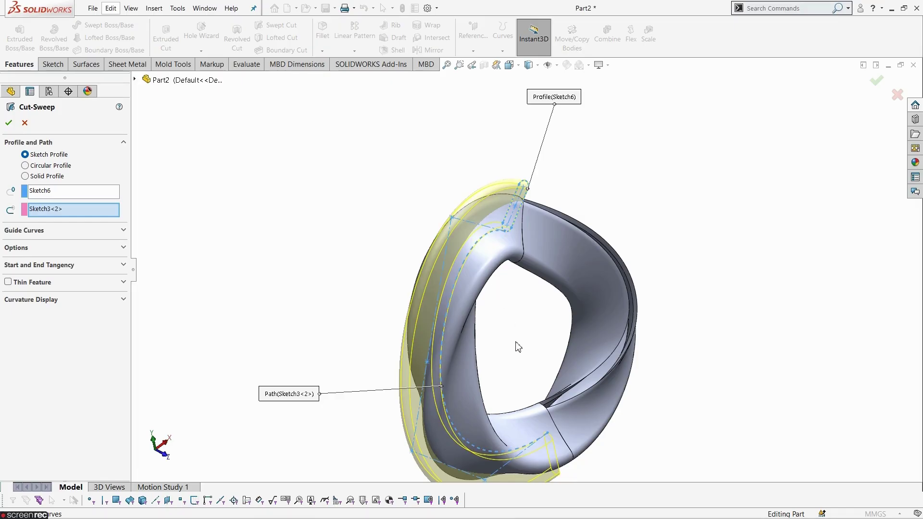
pyautogui.moveTo(517, 347); pyautogui.dragTo(540, 378, button='middle')
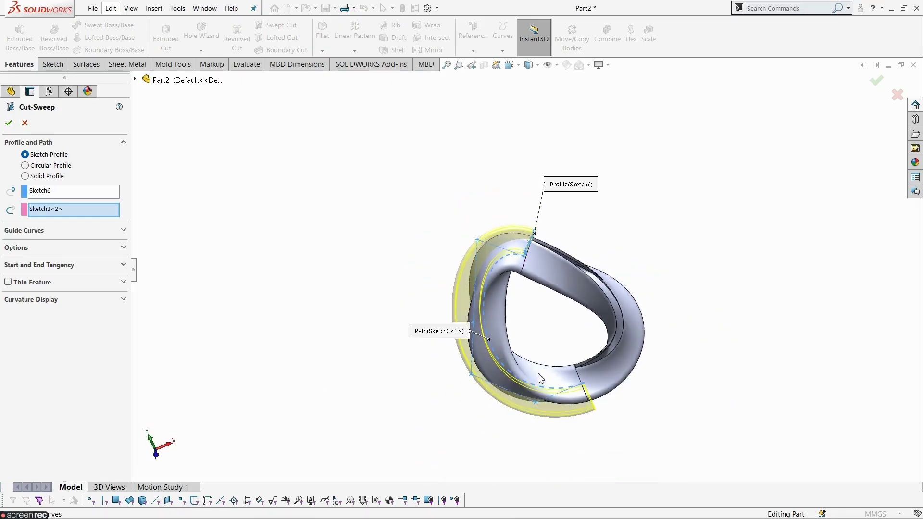
pyautogui.scroll(-3, 541, 379)
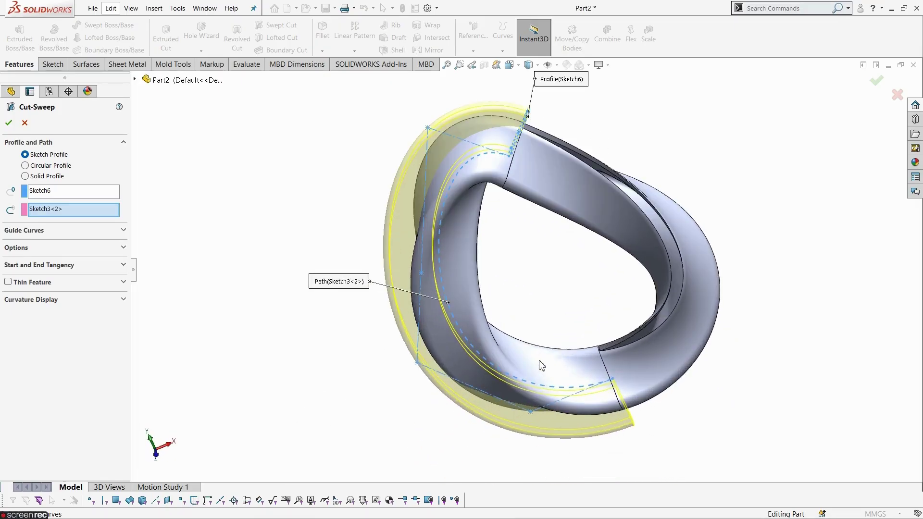
# Step: Specify a profile twist of 180 degrees for the swept cut and create it
pyautogui.click(123, 248)
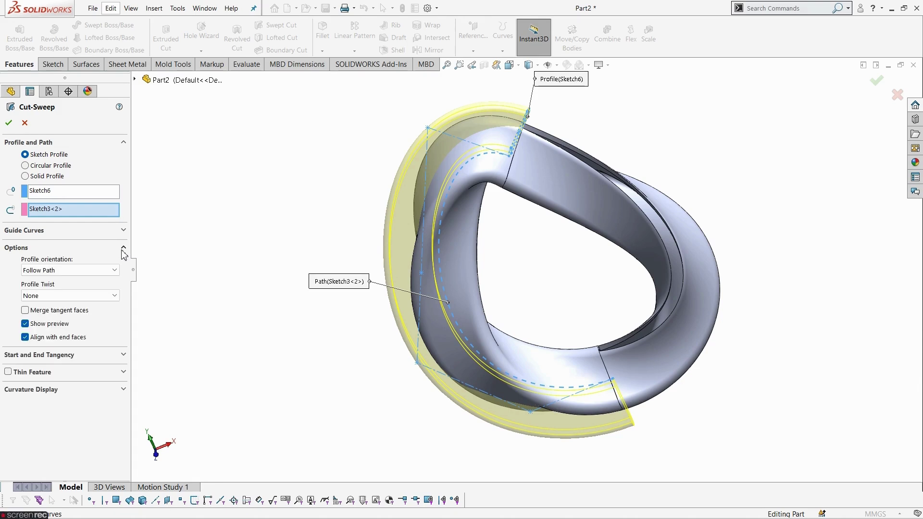
pyautogui.click(48, 296)
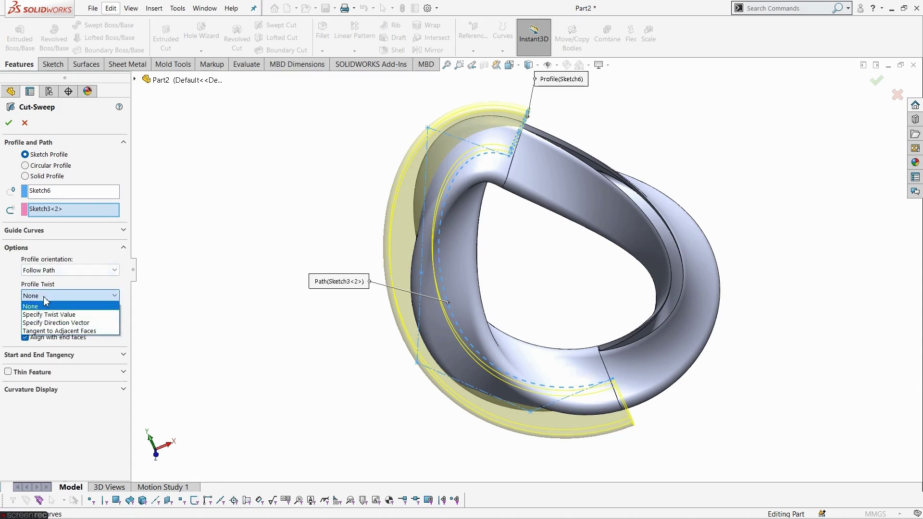
pyautogui.click(60, 314)
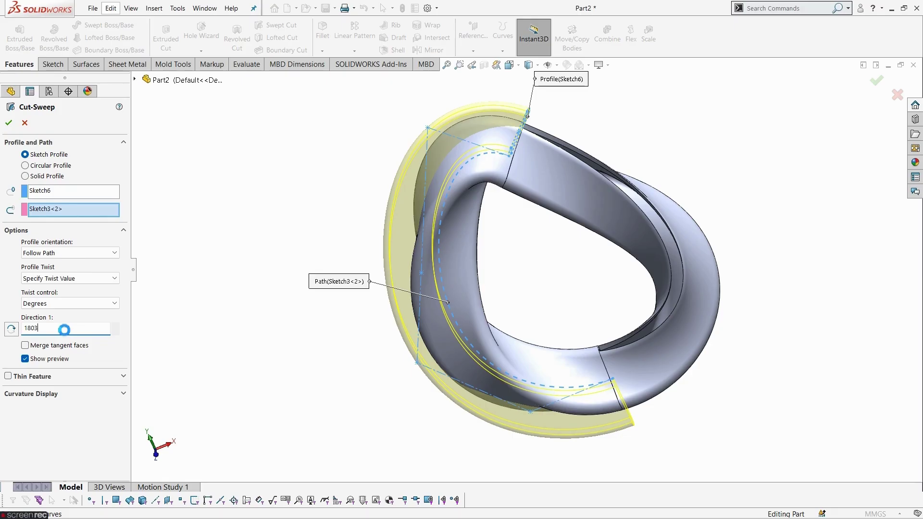
pyautogui.press('Return')
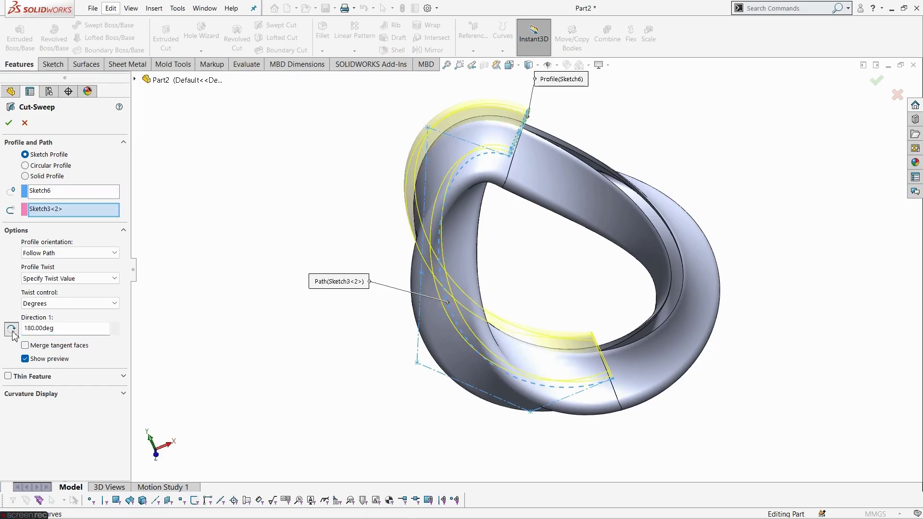
pyautogui.moveTo(381, 277); pyautogui.dragTo(424, 262, button='middle')
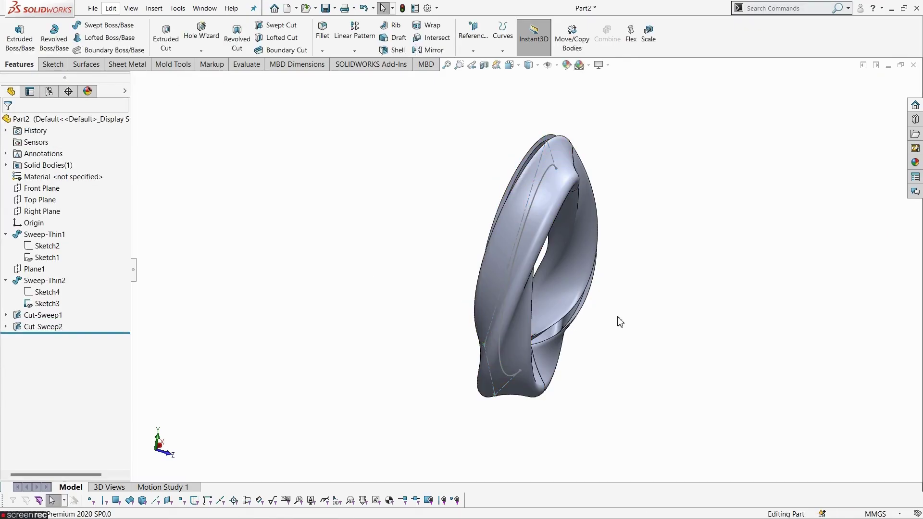
# Step: Hide the second sweep's path sketch, Sketch3
pyautogui.moveTo(616, 320)
pyautogui.mouseDown(button='middle')
pyautogui.moveTo(560, 287)
pyautogui.moveTo(505, 299)
pyautogui.moveTo(447, 370)
pyautogui.moveTo(428, 417)
pyautogui.moveTo(439, 451)
pyautogui.moveTo(470, 465)
pyautogui.moveTo(507, 416)
pyautogui.moveTo(569, 394)
pyautogui.moveTo(533, 380)
pyautogui.mouseUp(button='middle')
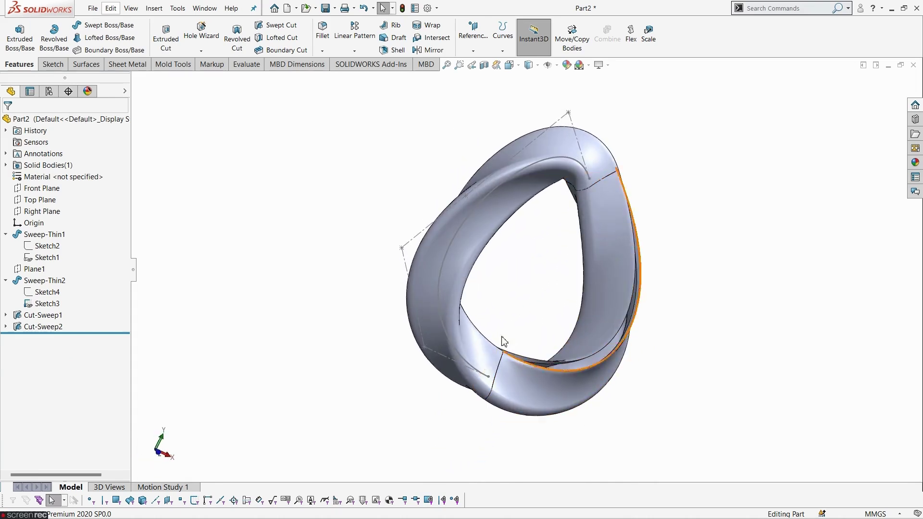
pyautogui.rightClick(448, 243)
pyautogui.click(473, 229)
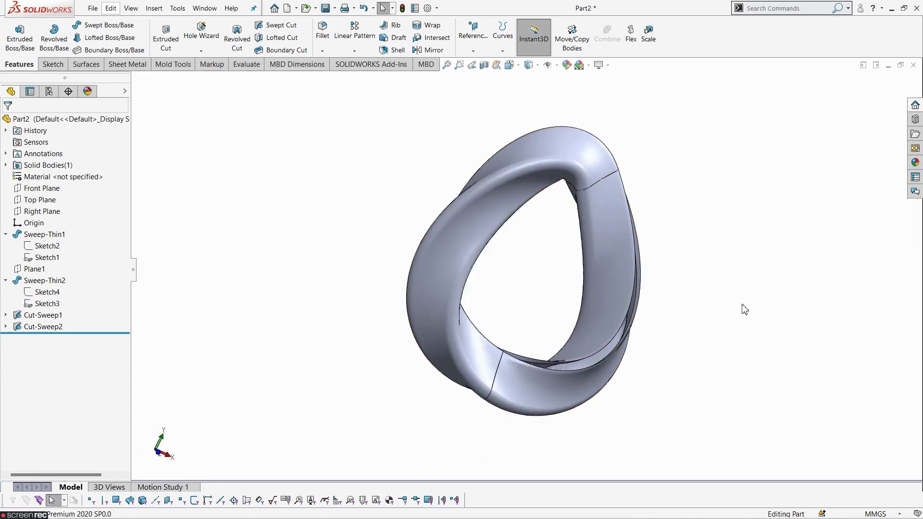
pyautogui.moveTo(744, 309)
pyautogui.mouseDown(button='middle')
pyautogui.moveTo(736, 232)
pyautogui.moveTo(793, 254)
pyautogui.moveTo(875, 319)
pyautogui.moveTo(783, 300)
pyautogui.moveTo(697, 319)
pyautogui.moveTo(680, 336)
pyautogui.moveTo(723, 317)
pyautogui.moveTo(750, 355)
pyautogui.mouseUp(button='middle')
pyautogui.scroll(2, 604, 339)
pyautogui.scroll(-3, 594, 200)
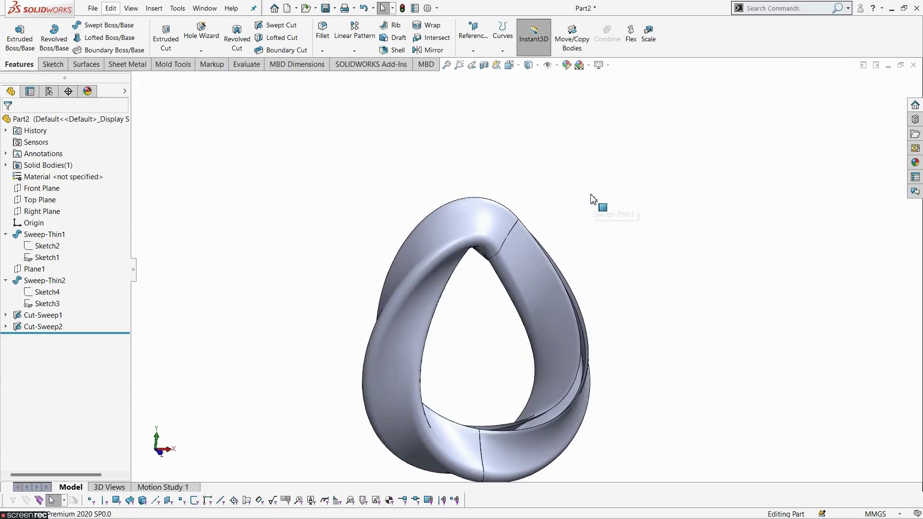
pyautogui.scroll(2, 551, 298)
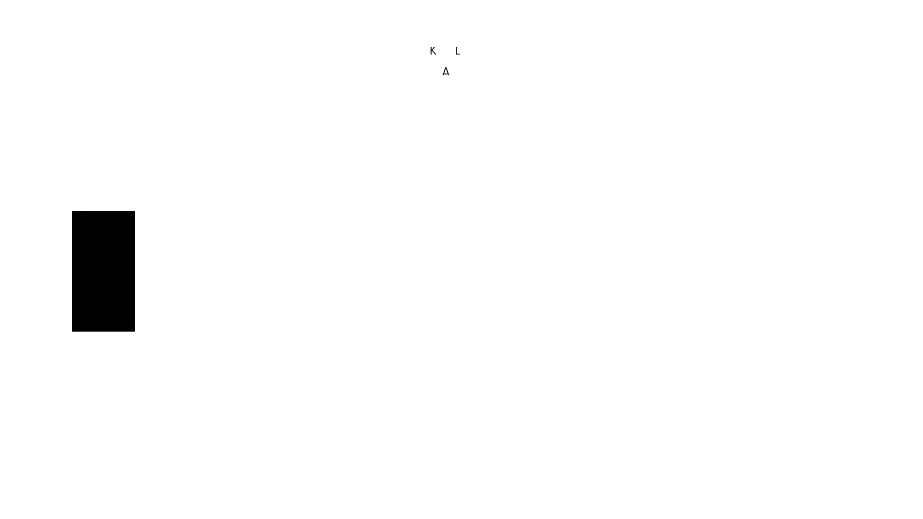